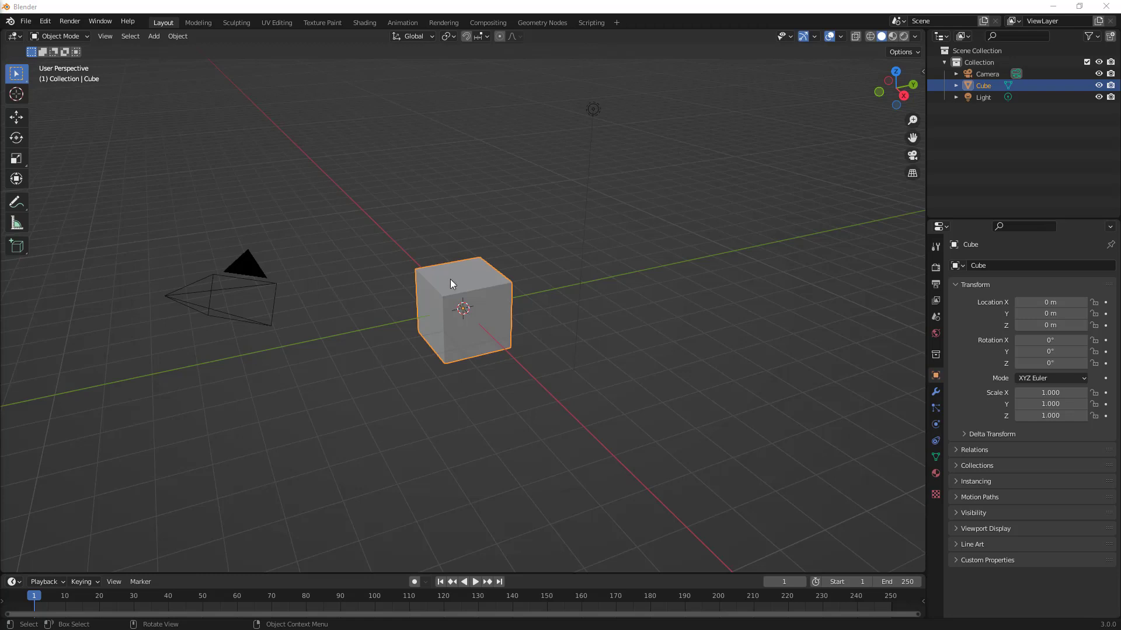
In Edit Mode with edge select, shift the cube's top edge sideways.
key(Tab)
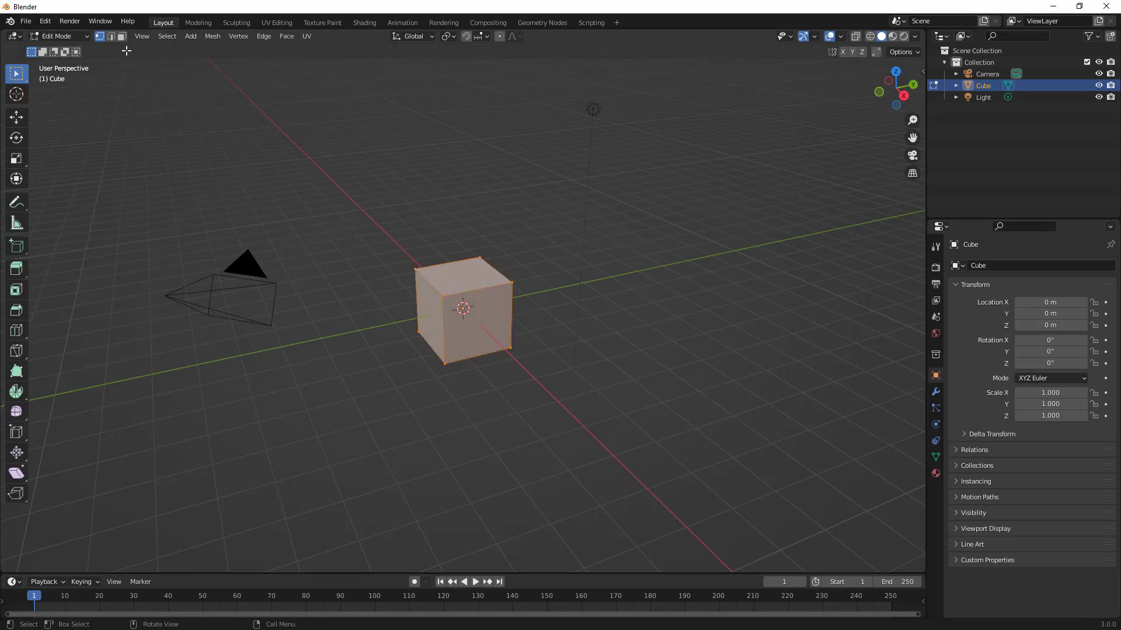
click(111, 36)
key(alt+a)
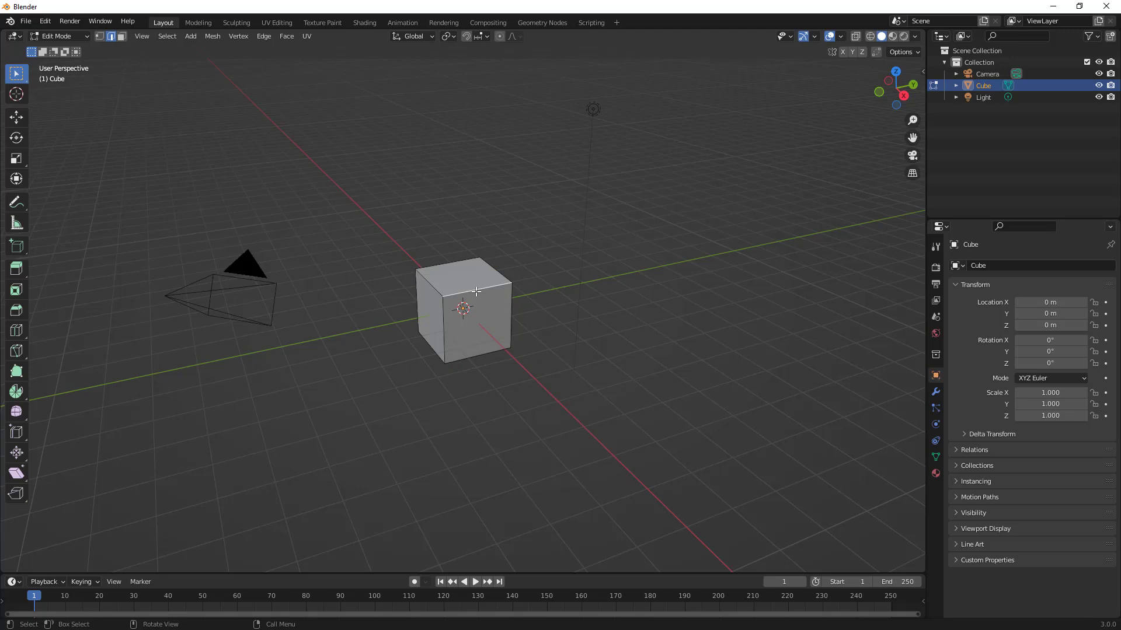
drag(476, 291, 498, 311)
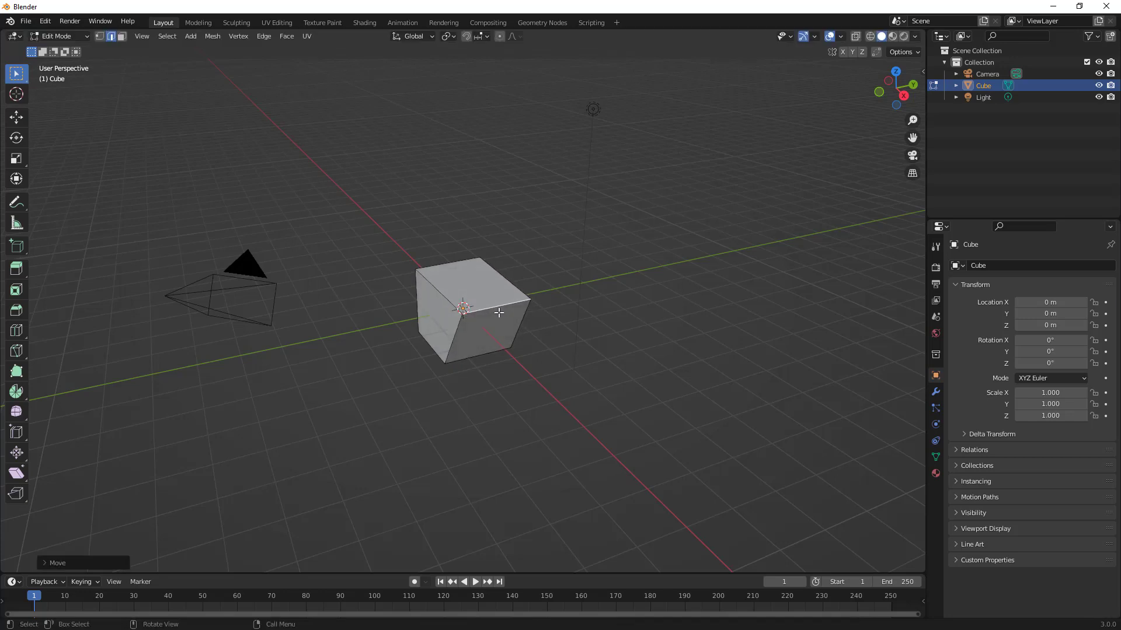
Switch to face select and move the top face up along Z to make the cube taller.
click(122, 36)
click(466, 289)
key(g)
key(z)
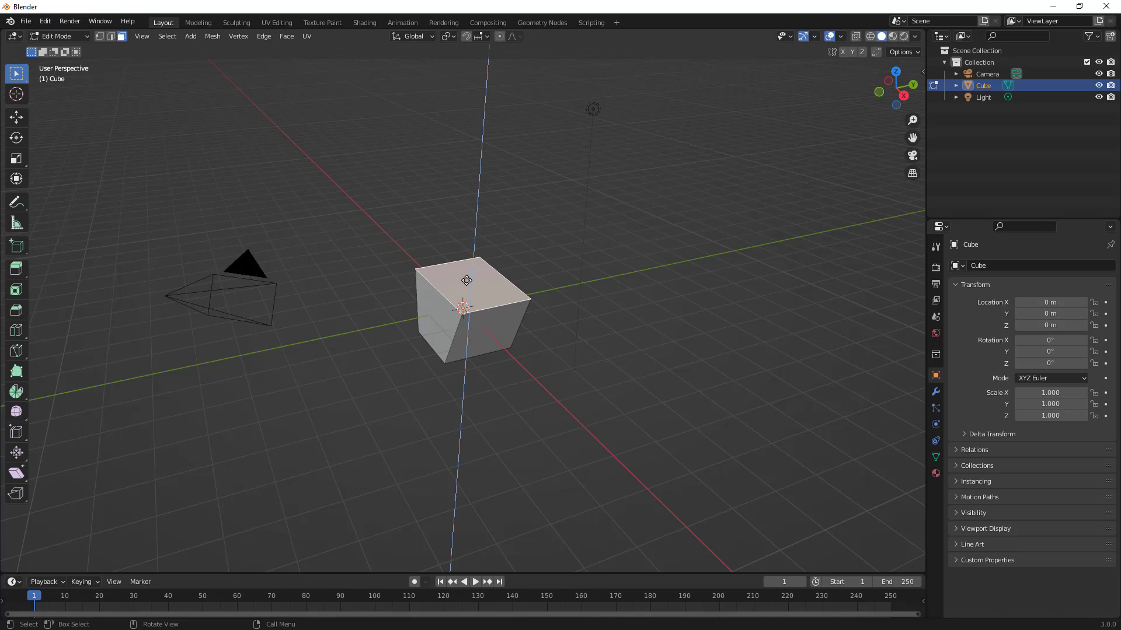
click(465, 221)
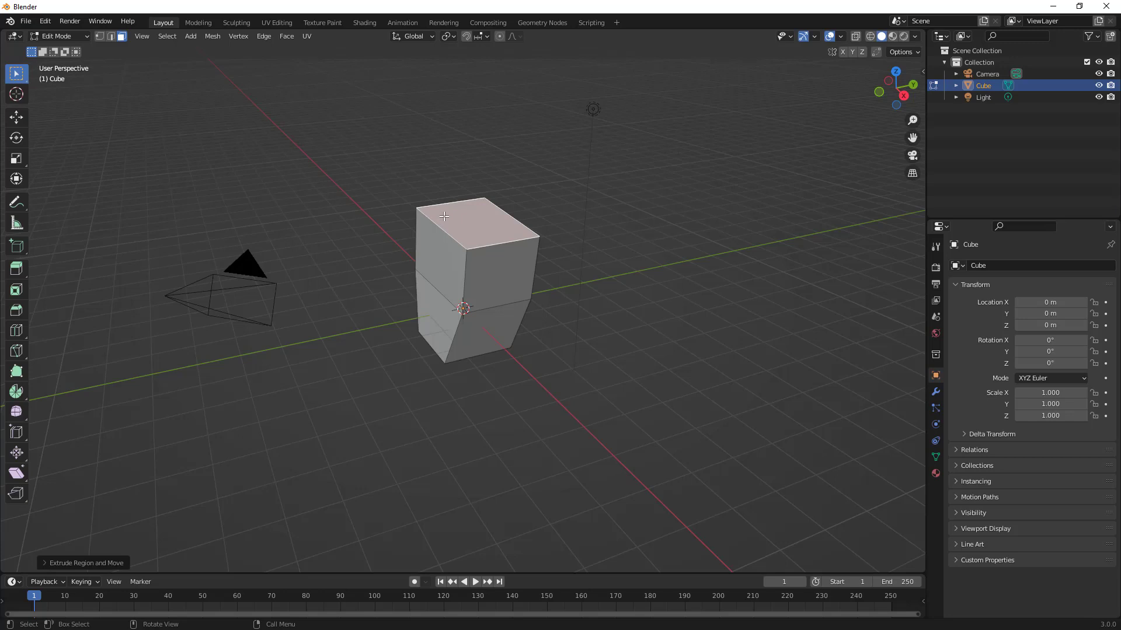
Start a new General file, discarding the unsaved changes.
click(25, 21)
click(26, 21)
mouse_move(74, 35)
click(160, 36)
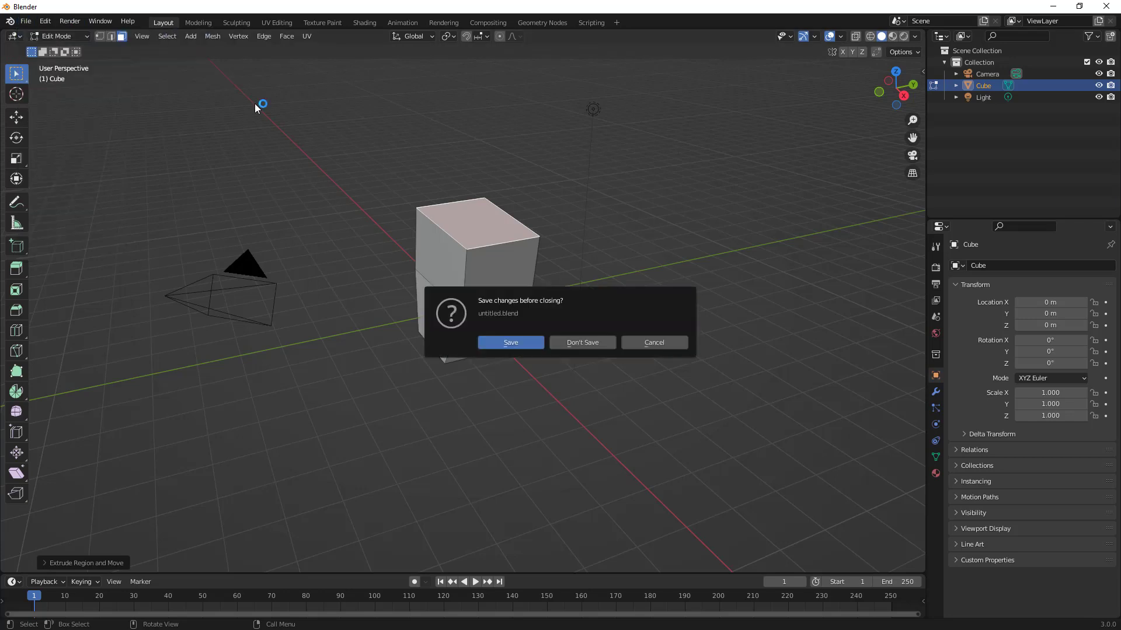
click(586, 339)
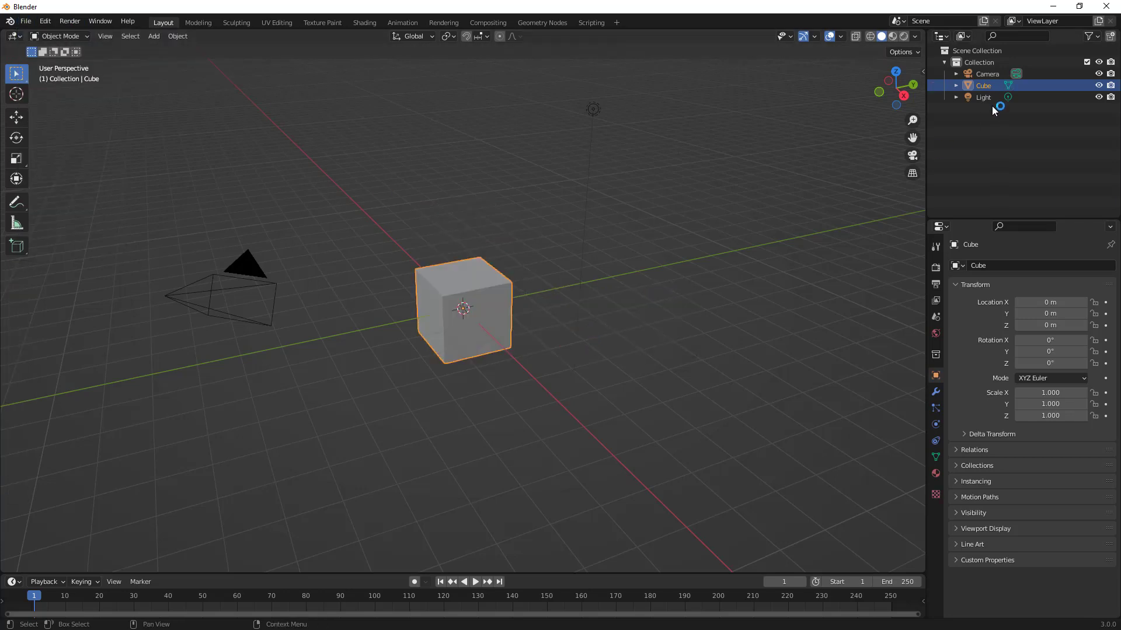
Hide the Light and Camera in the Outliner and put the Cube into Edit Mode.
click(1098, 97)
click(1099, 74)
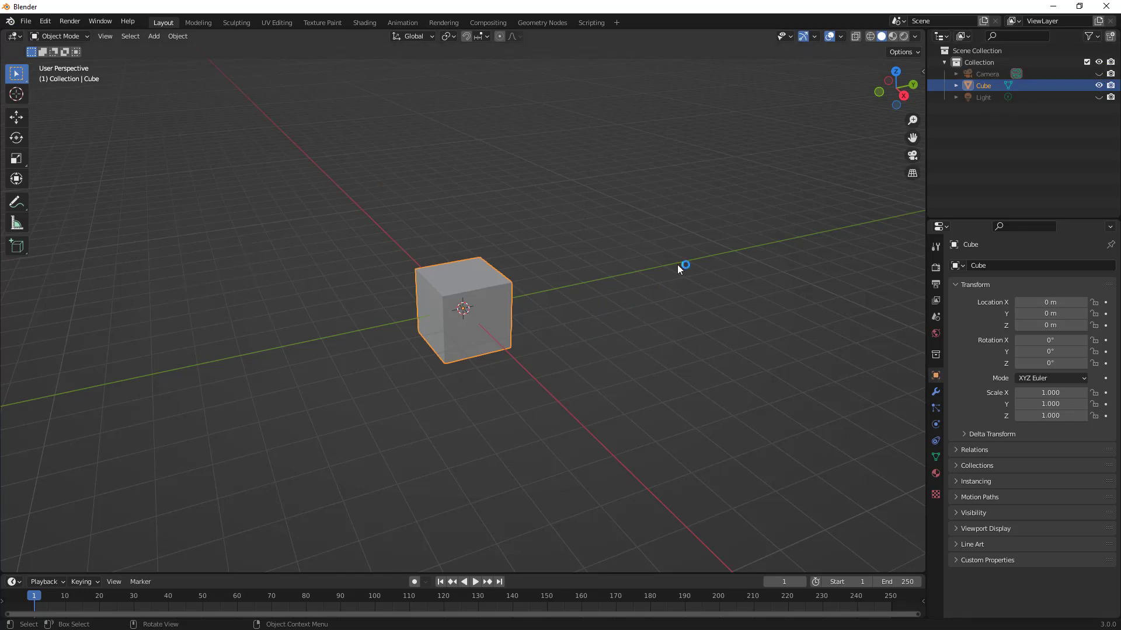
key(Tab)
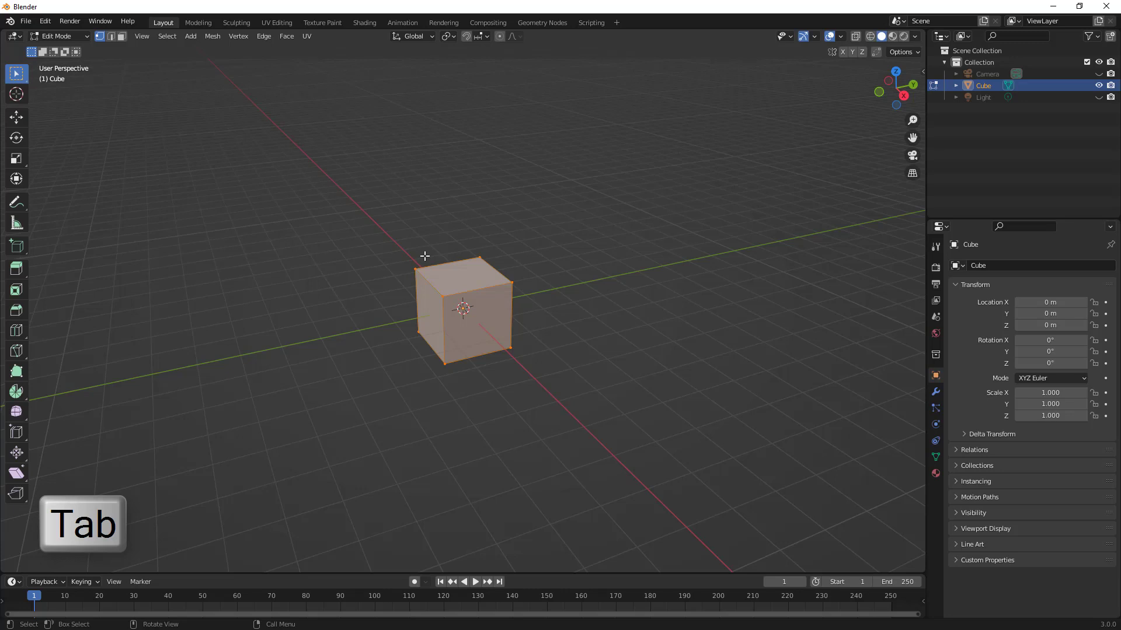
click(191, 37)
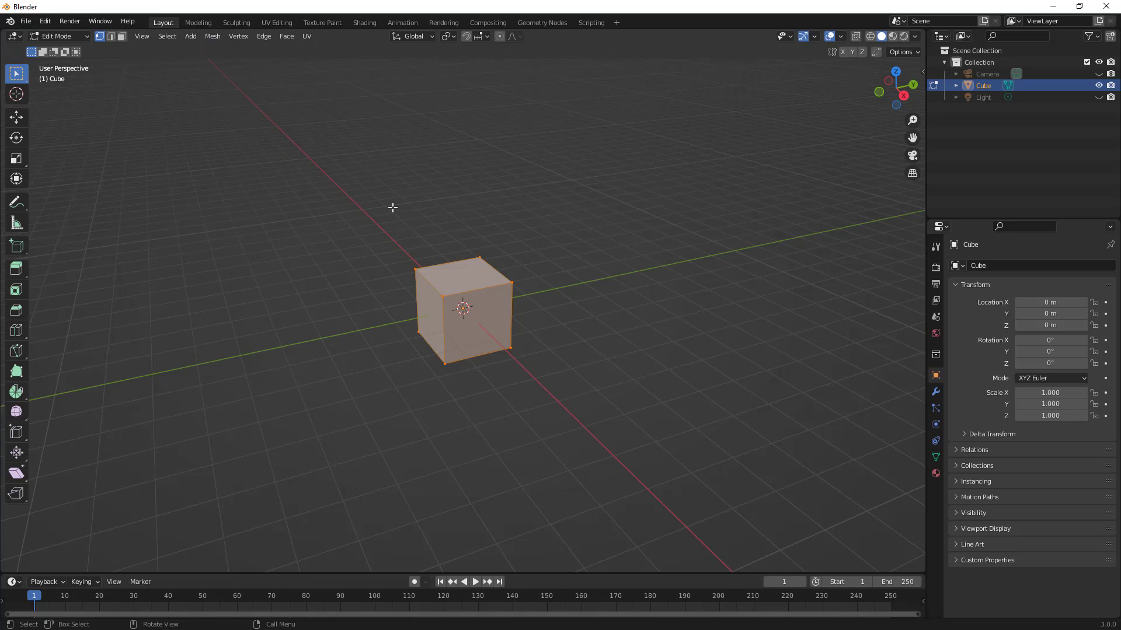
Duplicate the cube's upper-left corner vertex and place the copy away from the cube.
click(416, 267)
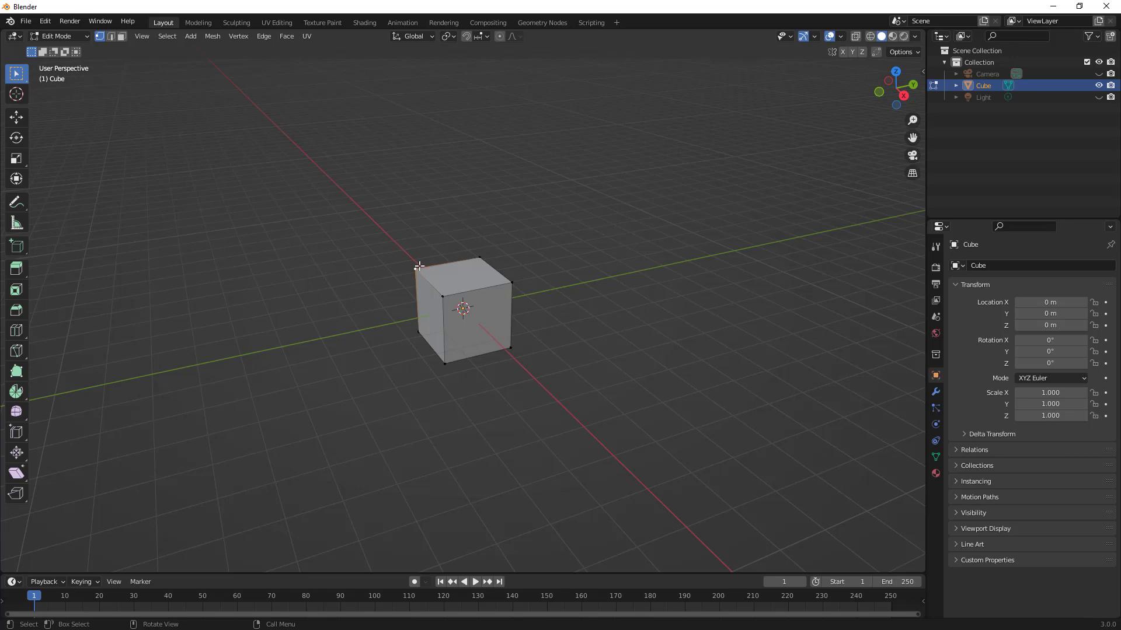
key(shift+d)
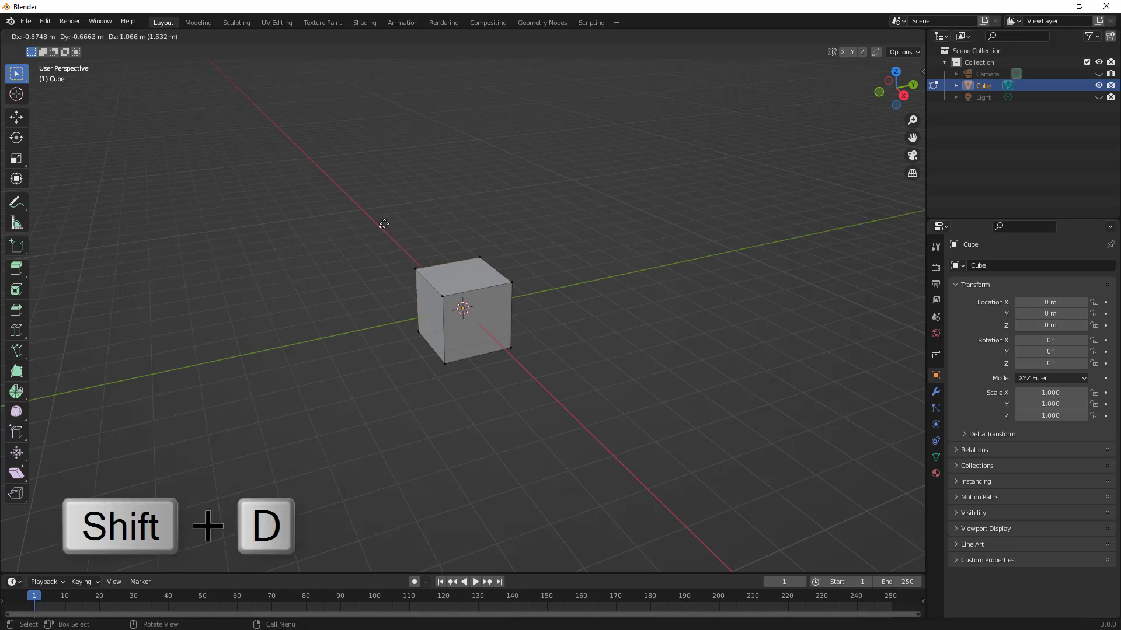
click(374, 220)
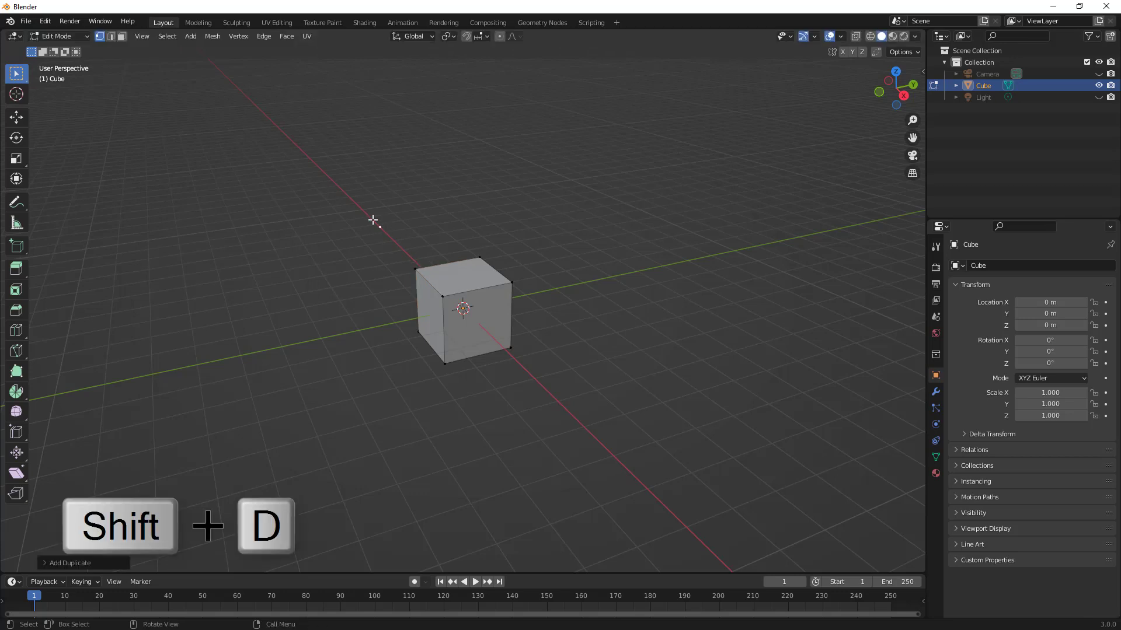
Reselect the corner vertex, invert the selection, and delete all other vertices.
click(422, 264)
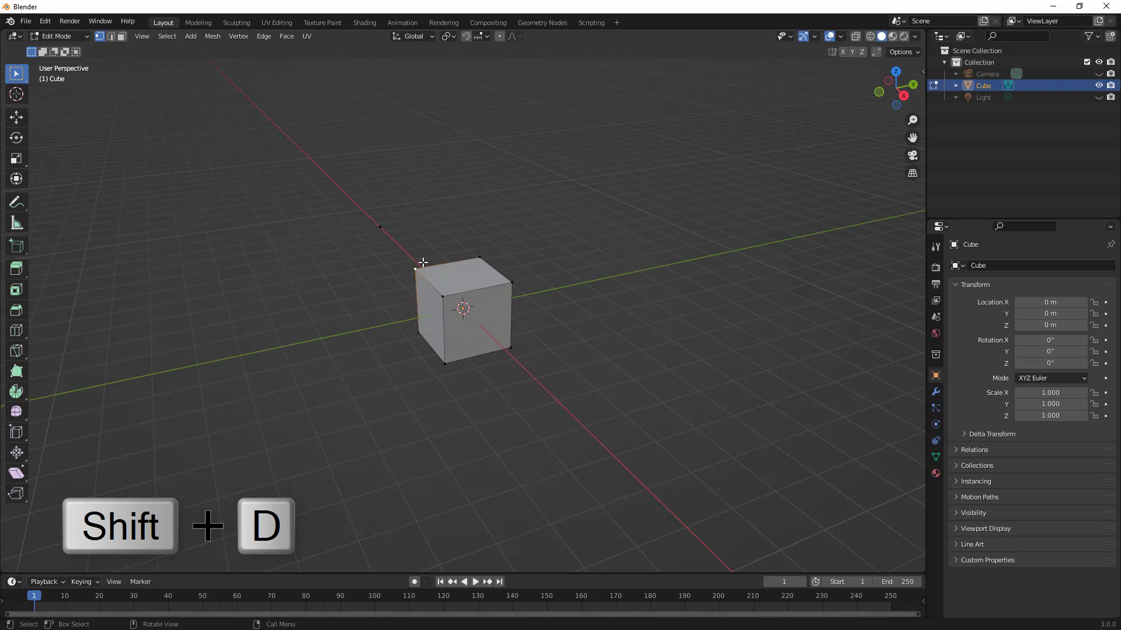
click(174, 39)
click(184, 73)
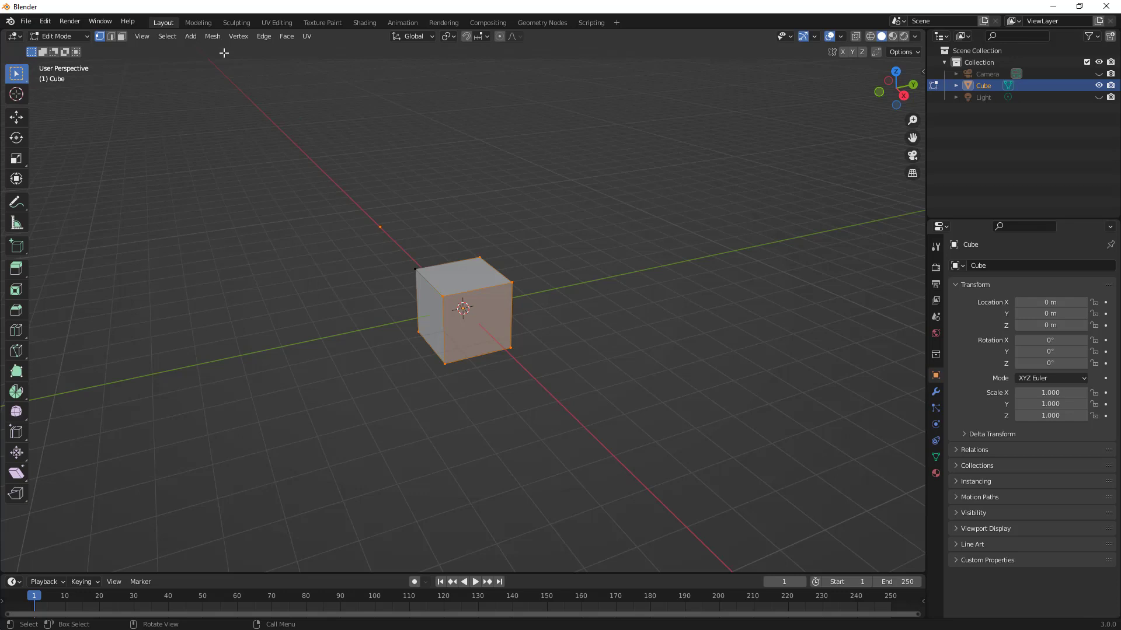
click(214, 36)
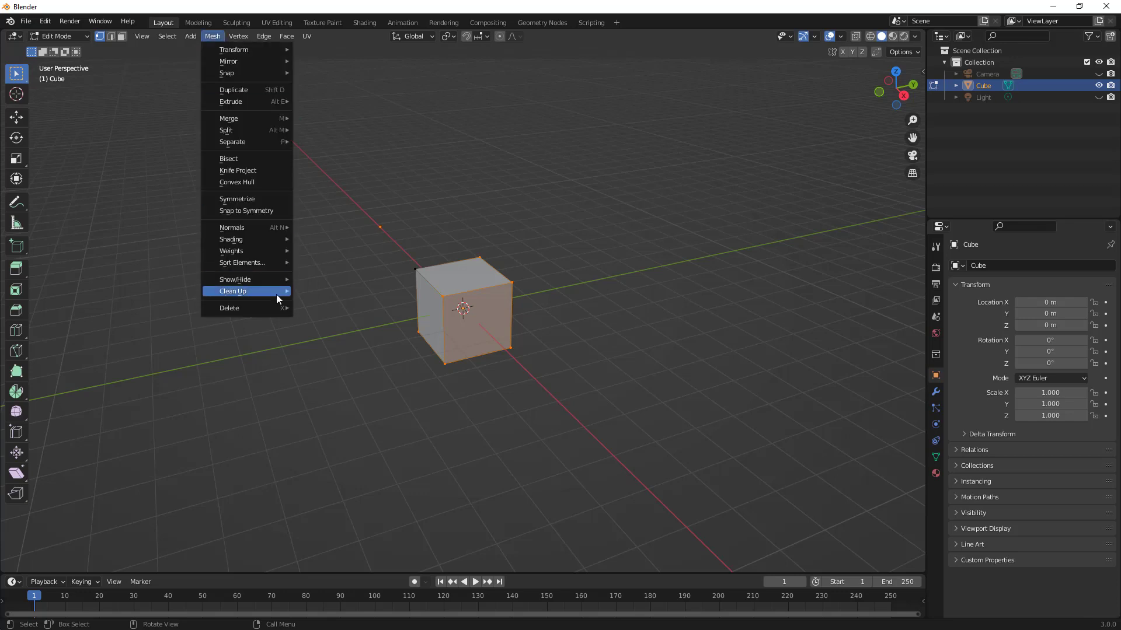
mouse_move(278, 310)
click(322, 308)
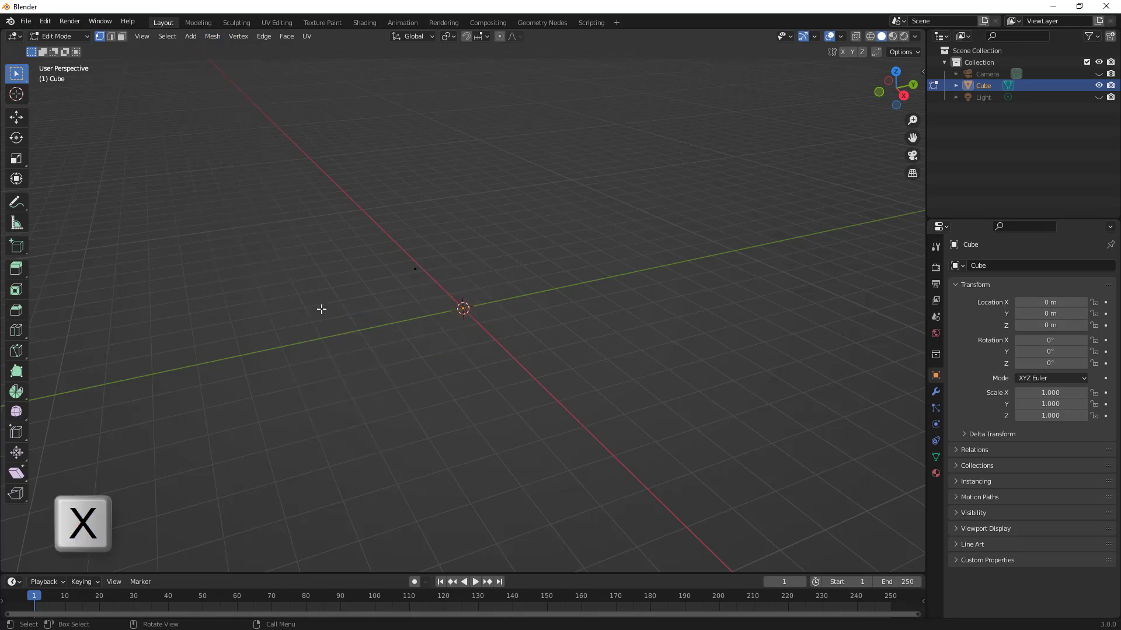
ctrl+right_click(414, 269)
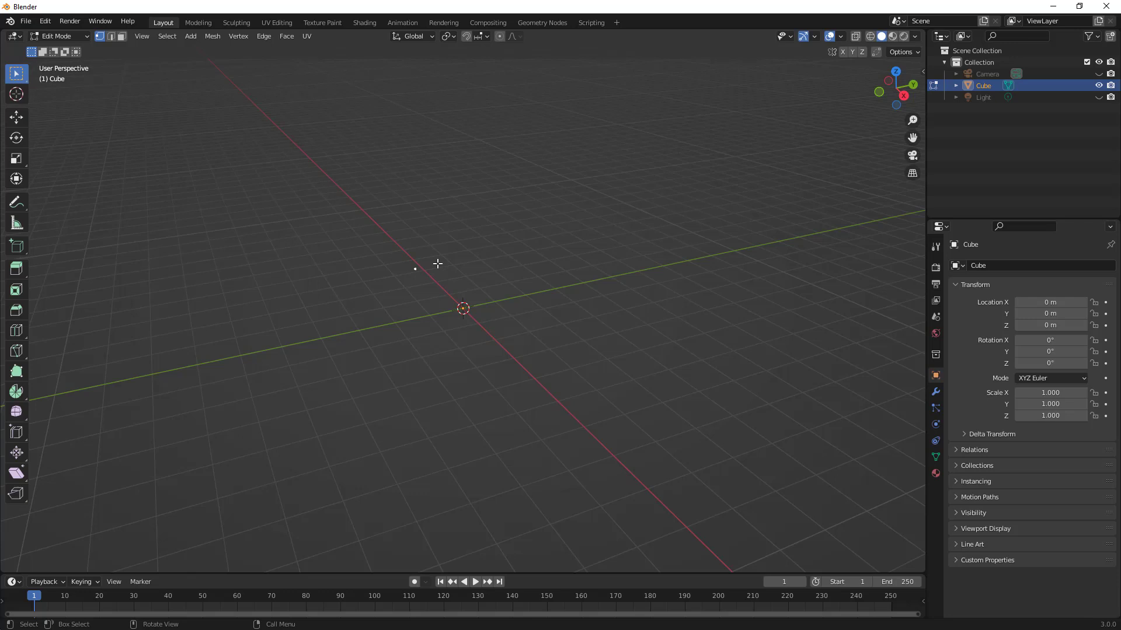
In Right Orthographic view, extrude the lone vertex three times into a bent four-vertex chain.
middle_drag(443, 294, 422, 284)
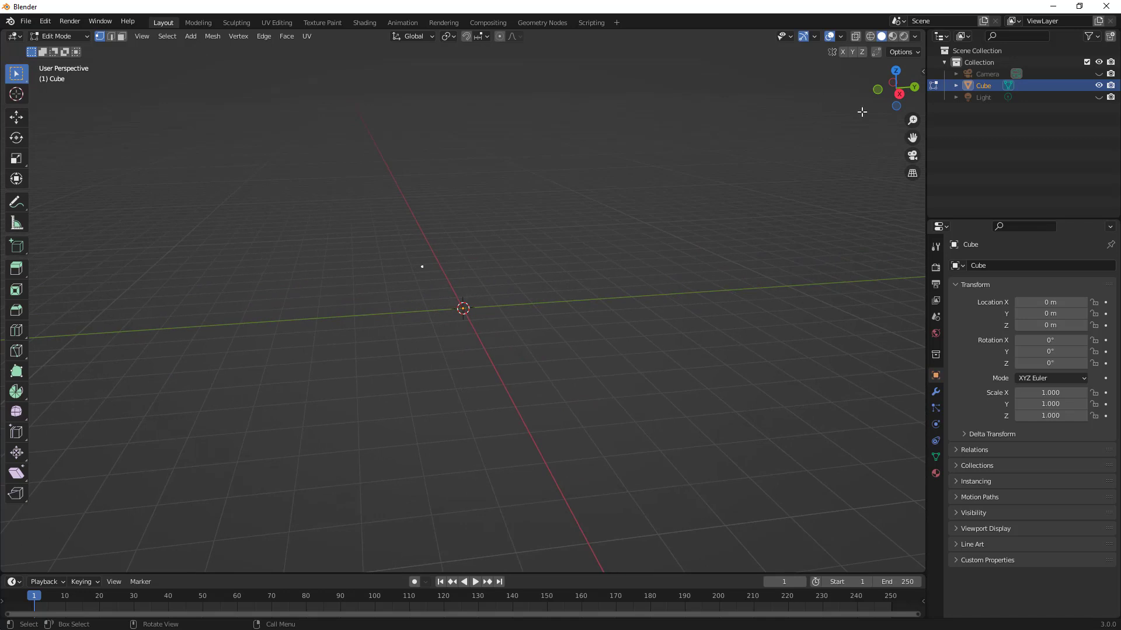
click(901, 95)
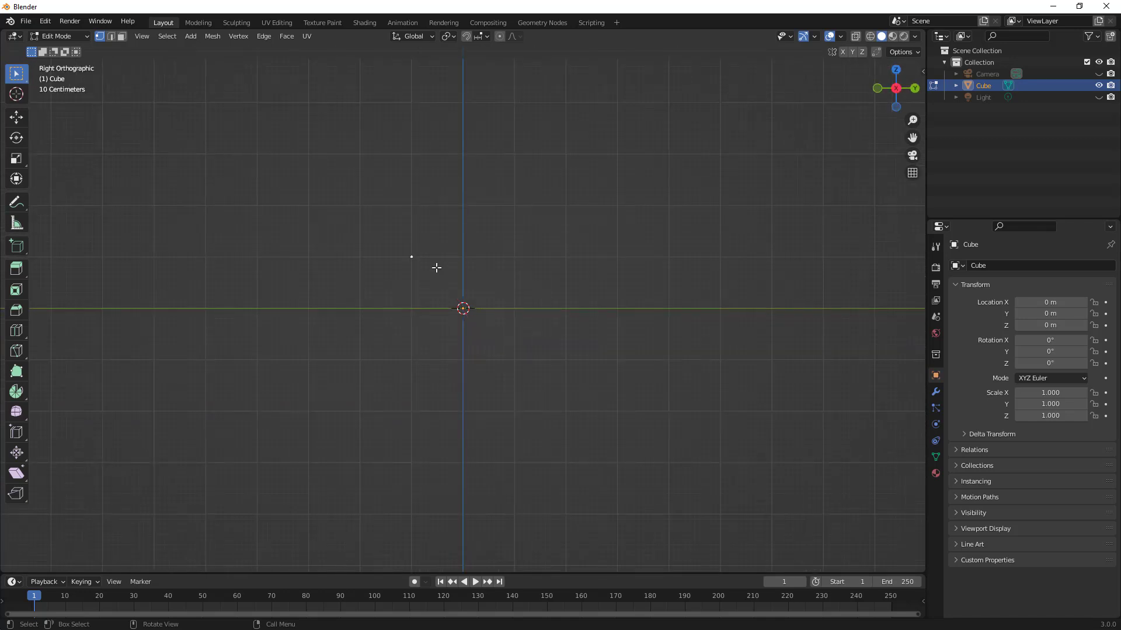
click(237, 36)
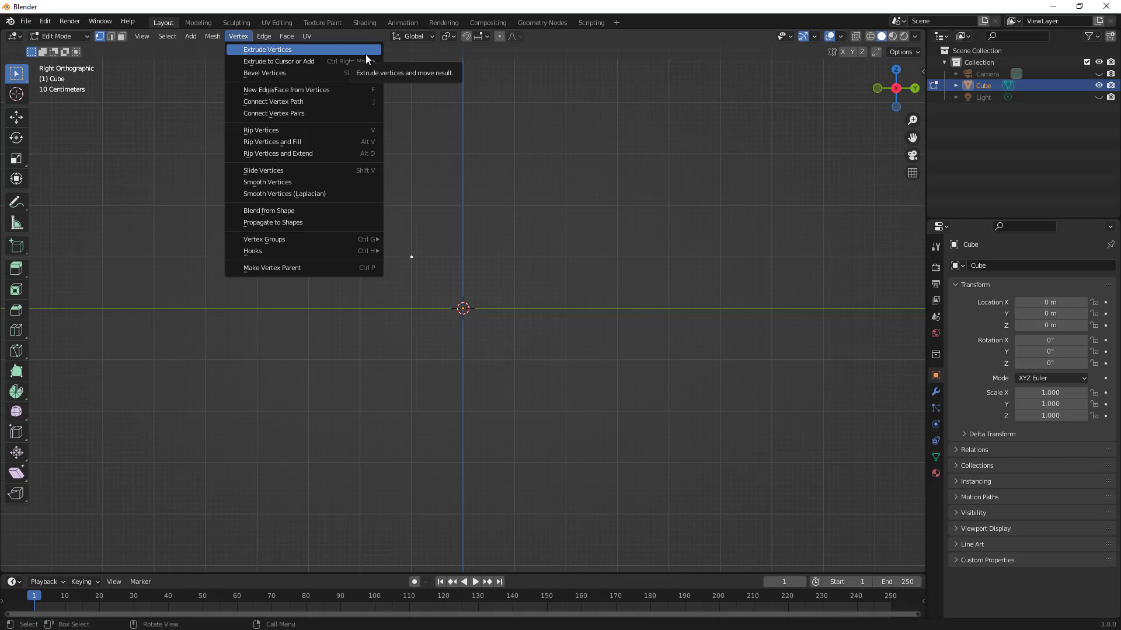
click(264, 36)
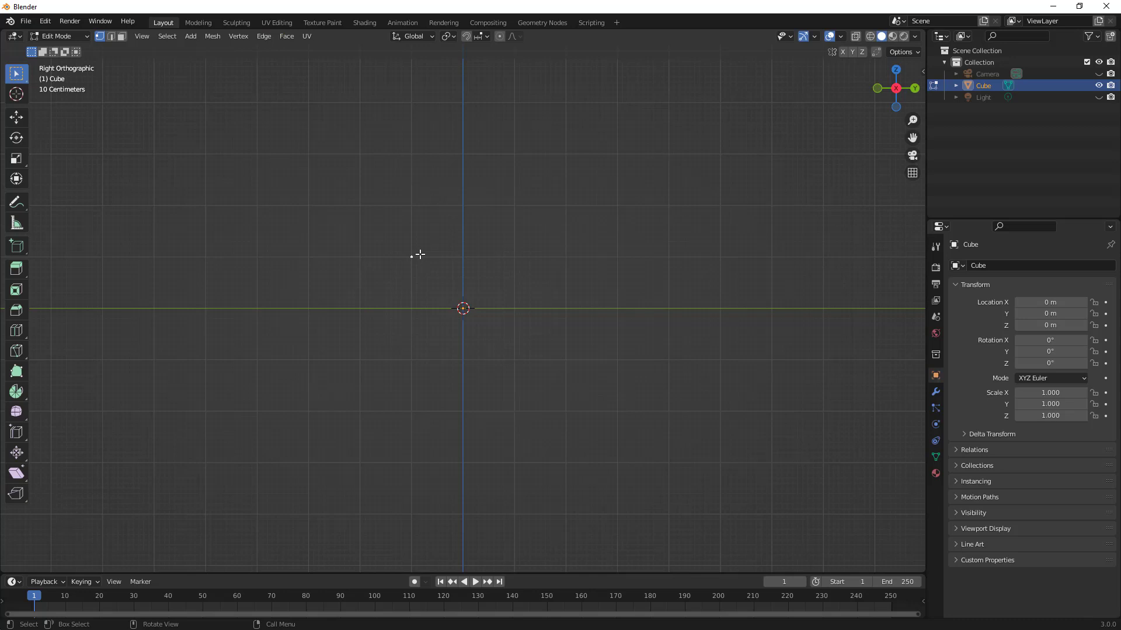
key(e)
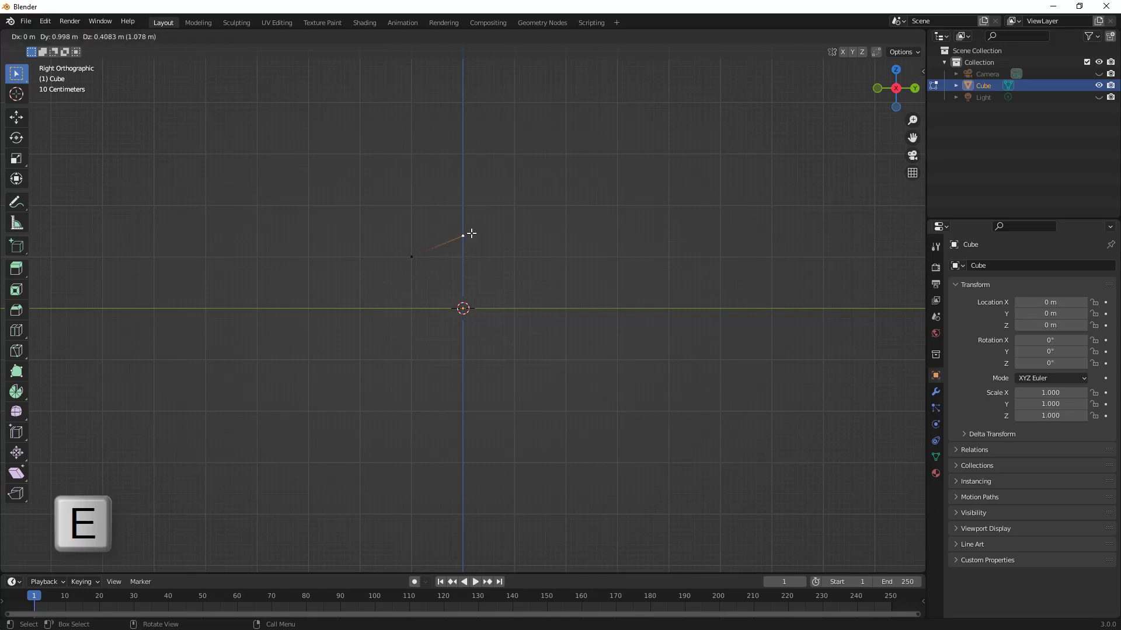
click(471, 233)
key(e)
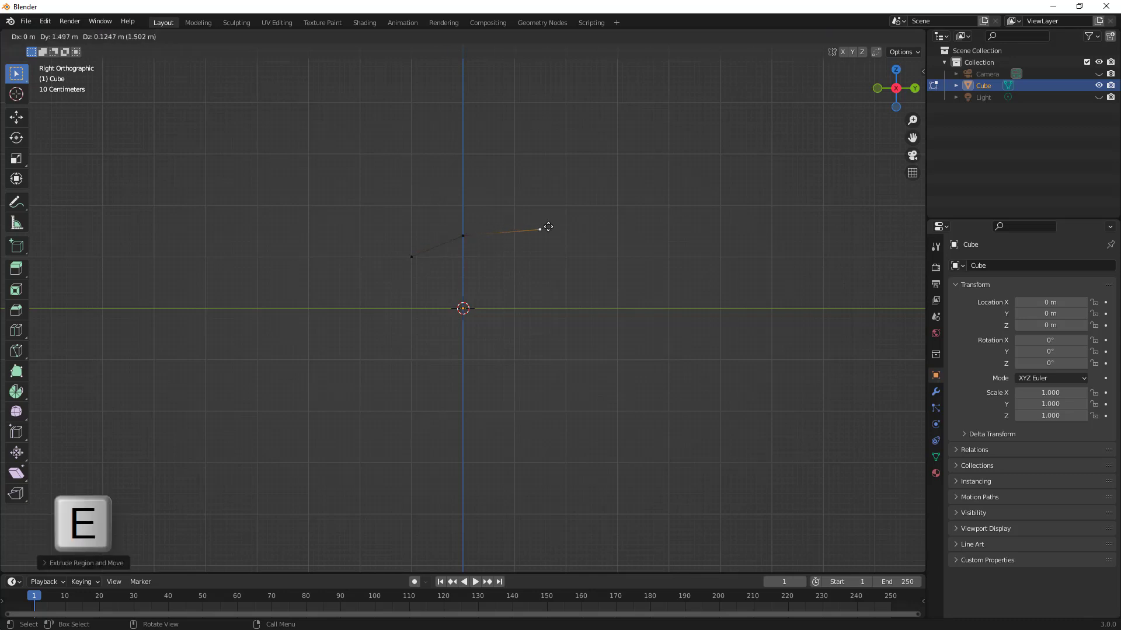
click(552, 233)
key(e)
click(632, 259)
middle_drag(520, 273, 533, 296)
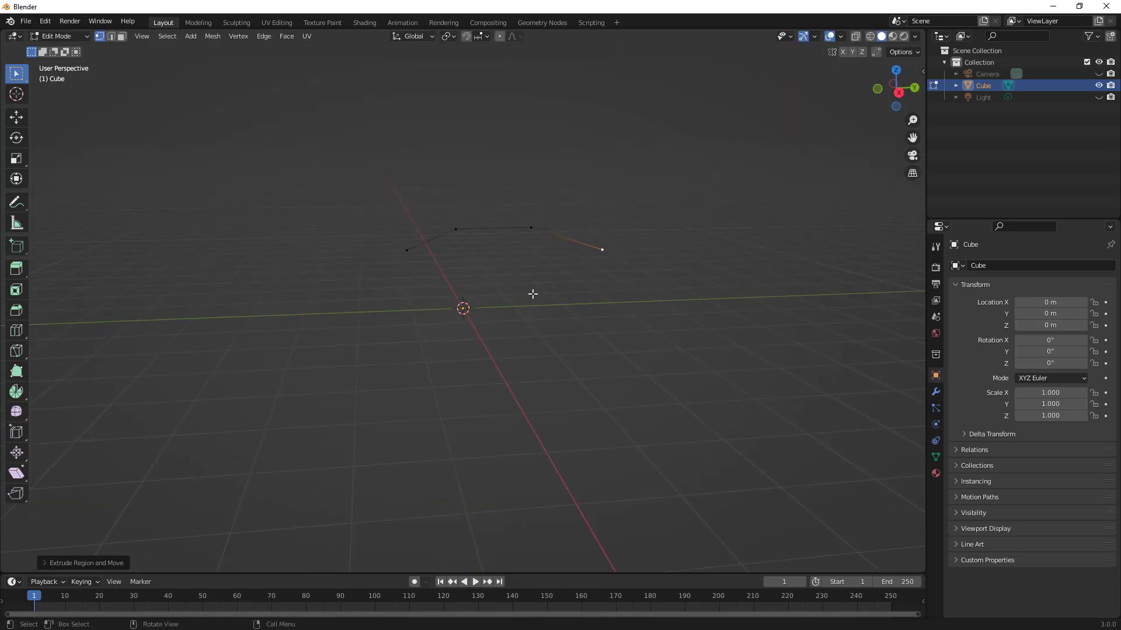
Select the profile line and duplicate it along X beside the original.
shift+click(530, 227)
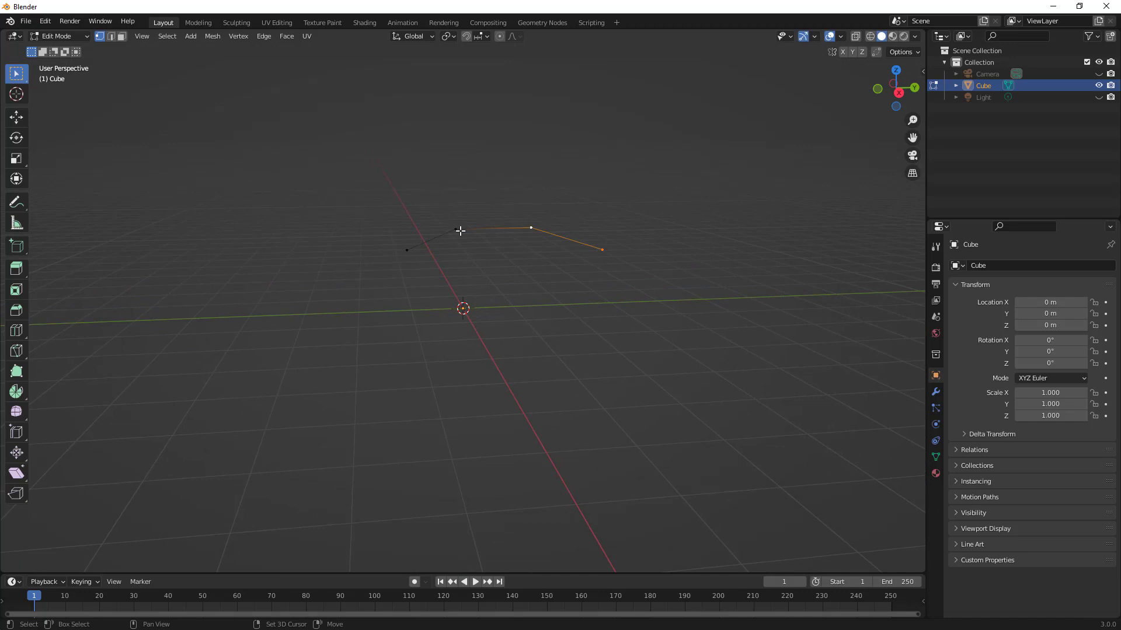
shift+click(456, 230)
shift+click(408, 250)
key(shift+d)
key(x)
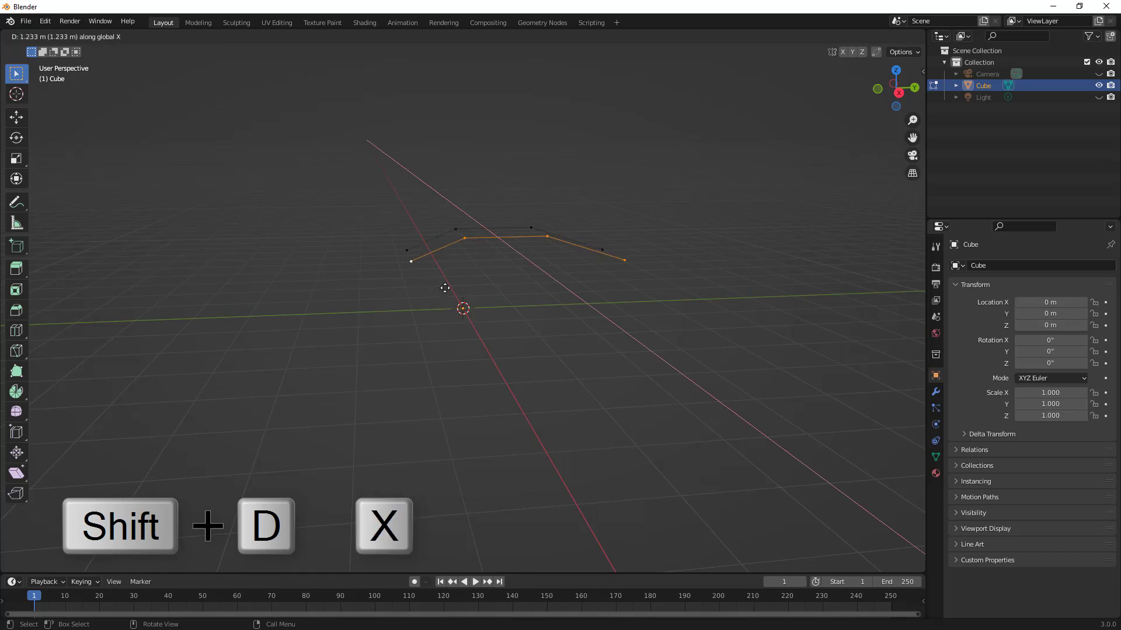
click(542, 295)
middle_drag(543, 295, 490, 271)
Select both chains, try Face Fill and Bridge Edge Loops, then undo to leave them unjoined.
drag(325, 129, 707, 369)
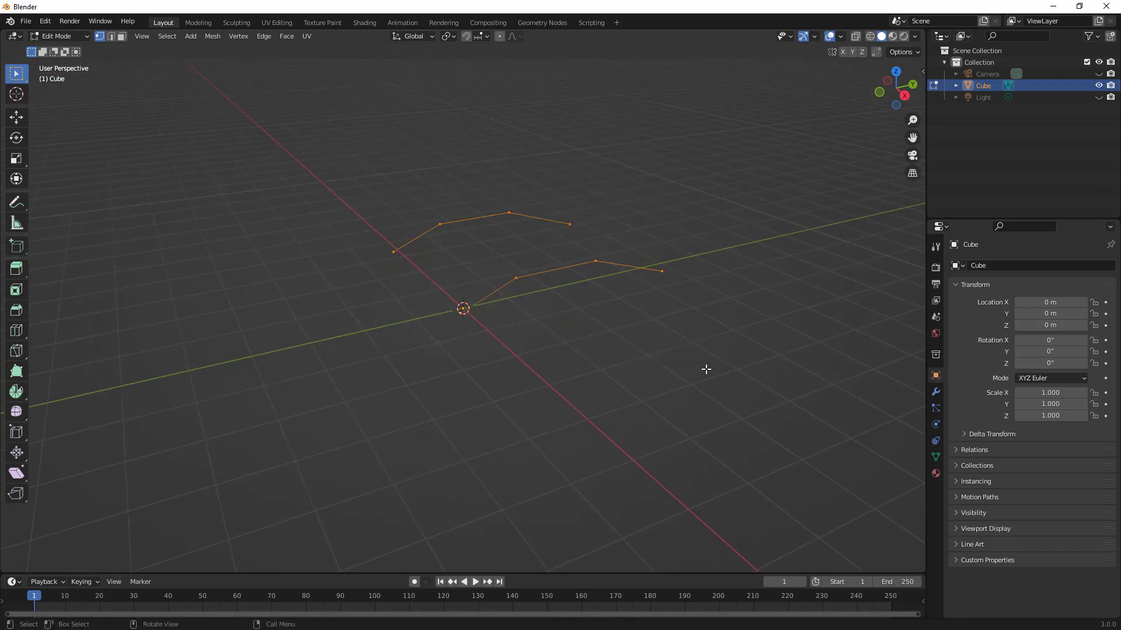
click(287, 36)
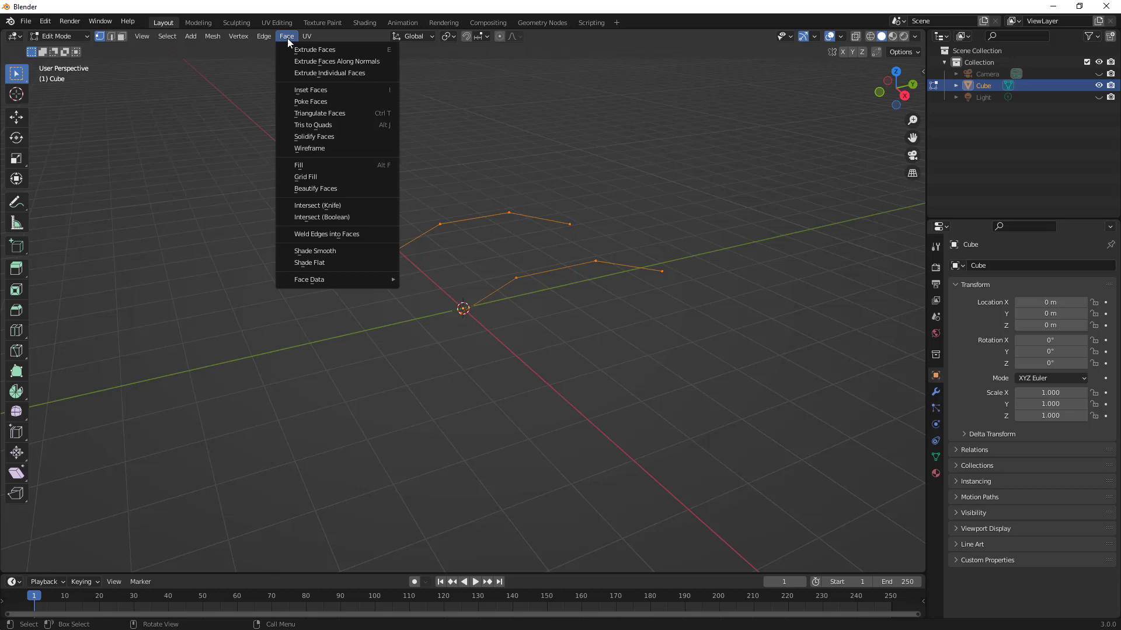
click(314, 166)
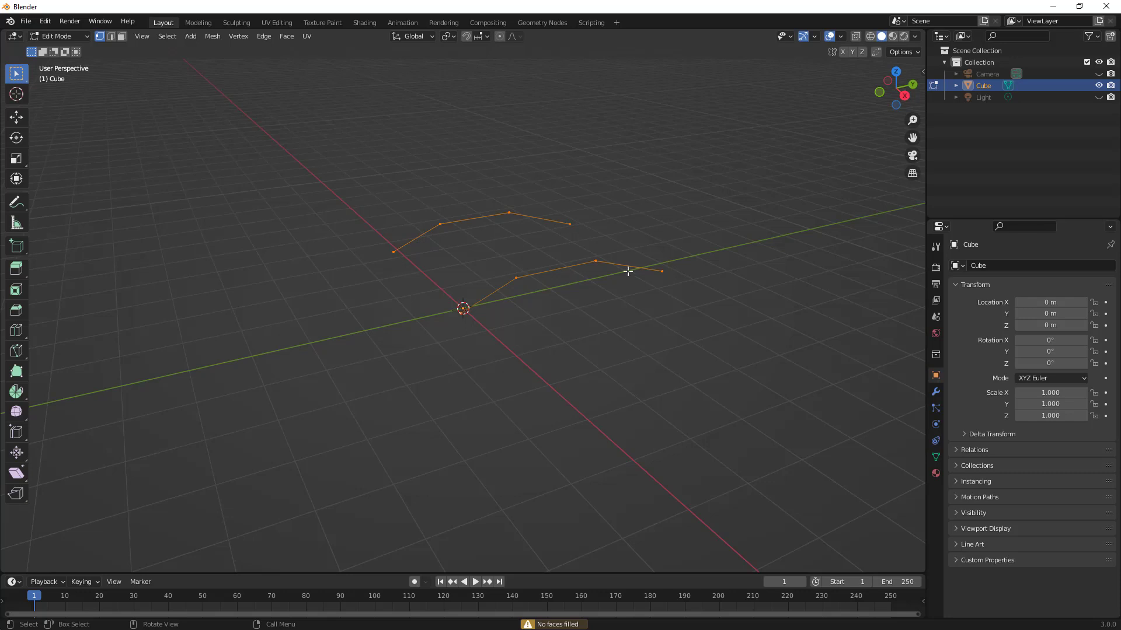
click(596, 247)
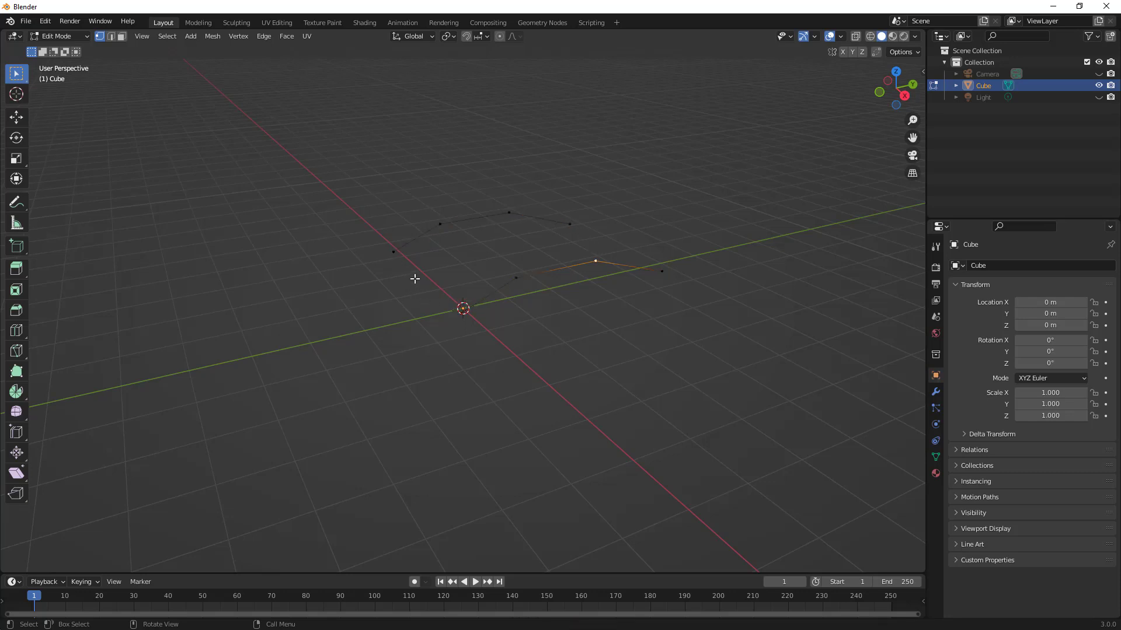
drag(338, 148, 689, 372)
click(269, 36)
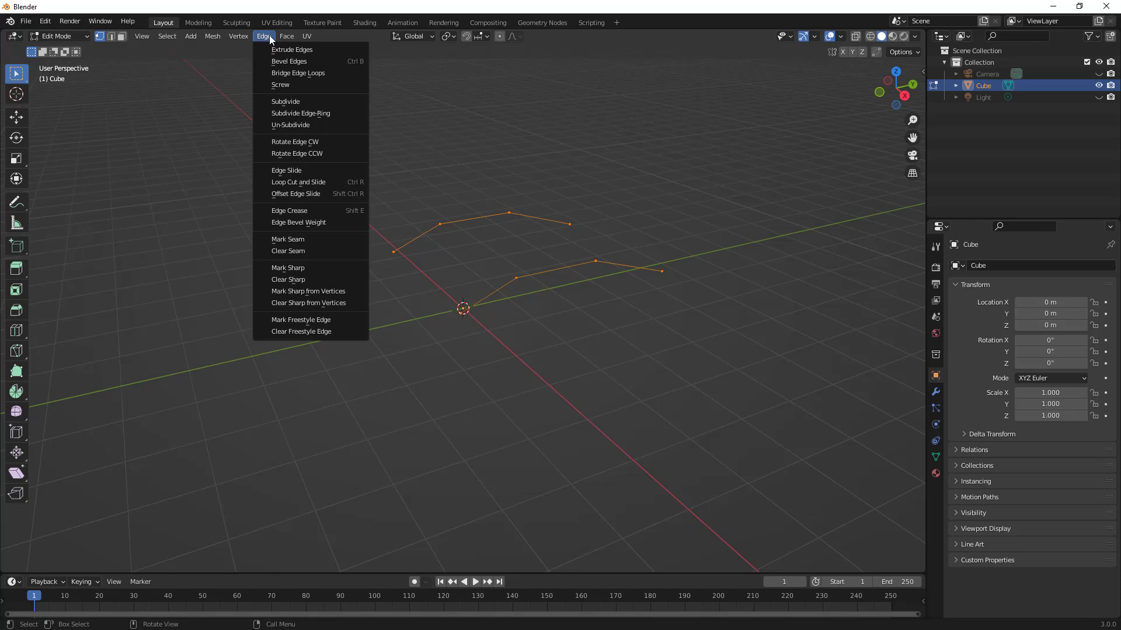
click(301, 72)
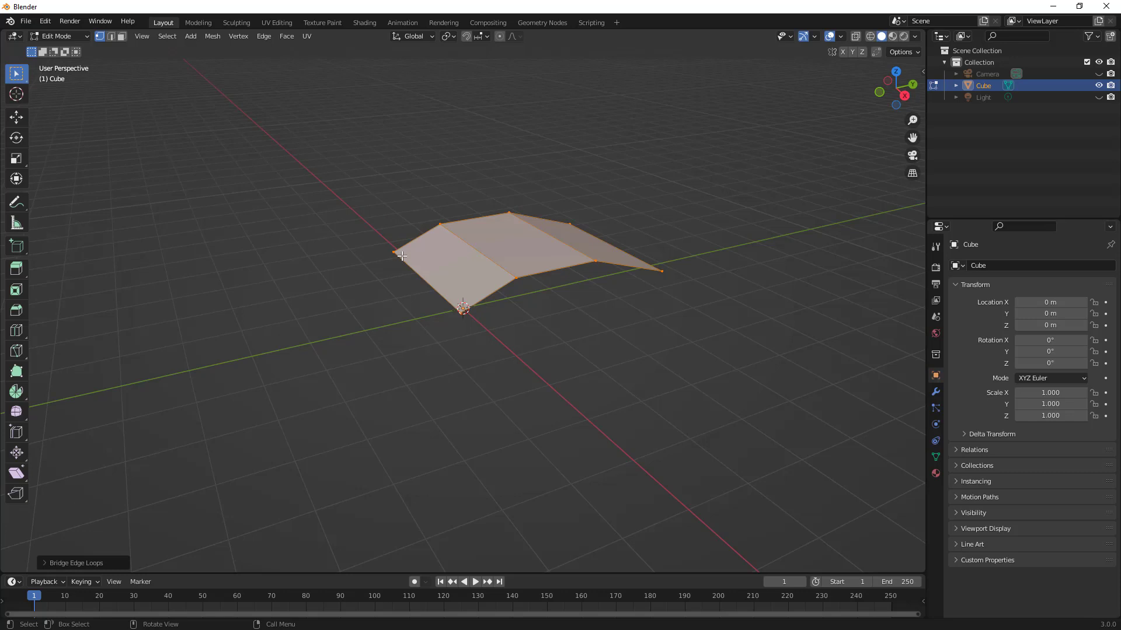
key(ctrl+z)
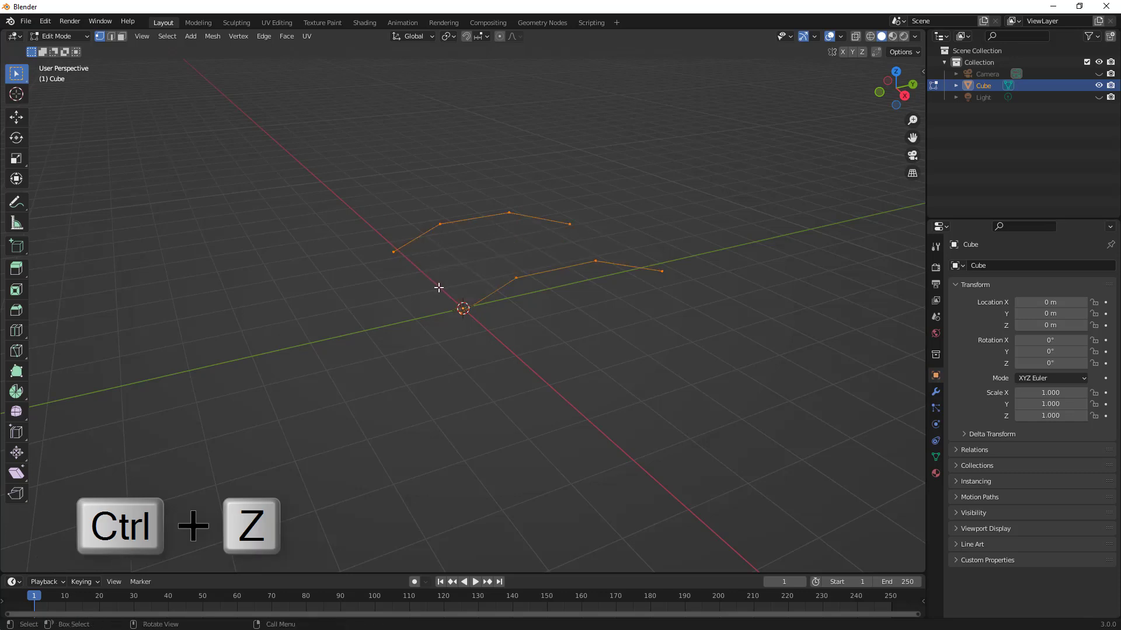
key(ctrl+z)
Extrude a new vertex along X from both the left and far-right corner vertices.
middle_drag(417, 278, 405, 266)
click(399, 248)
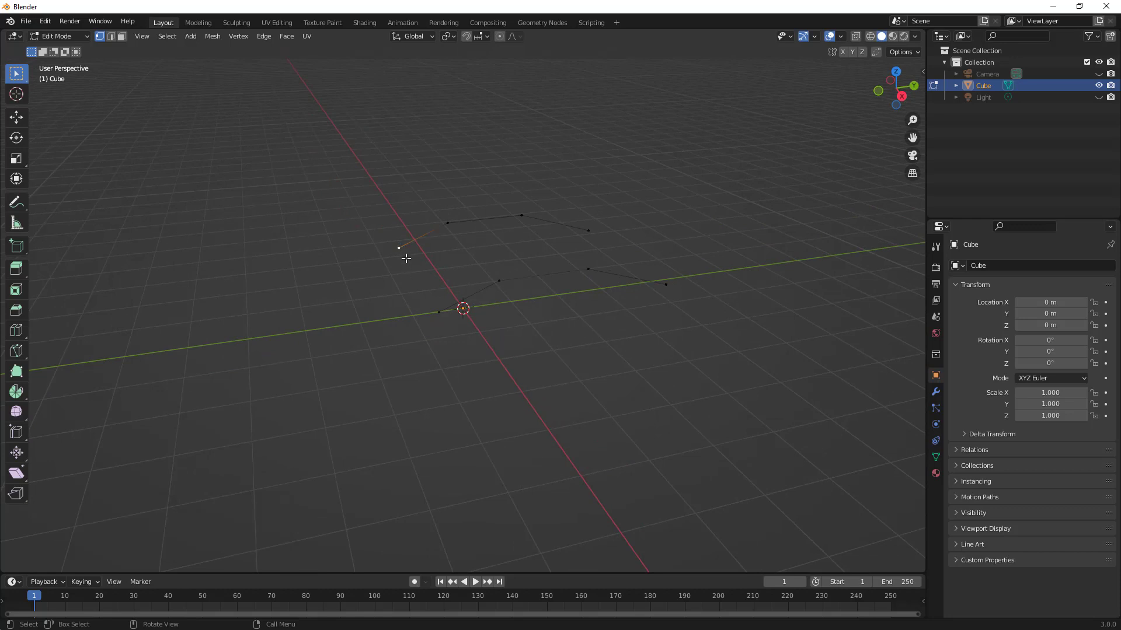
key(e)
key(x)
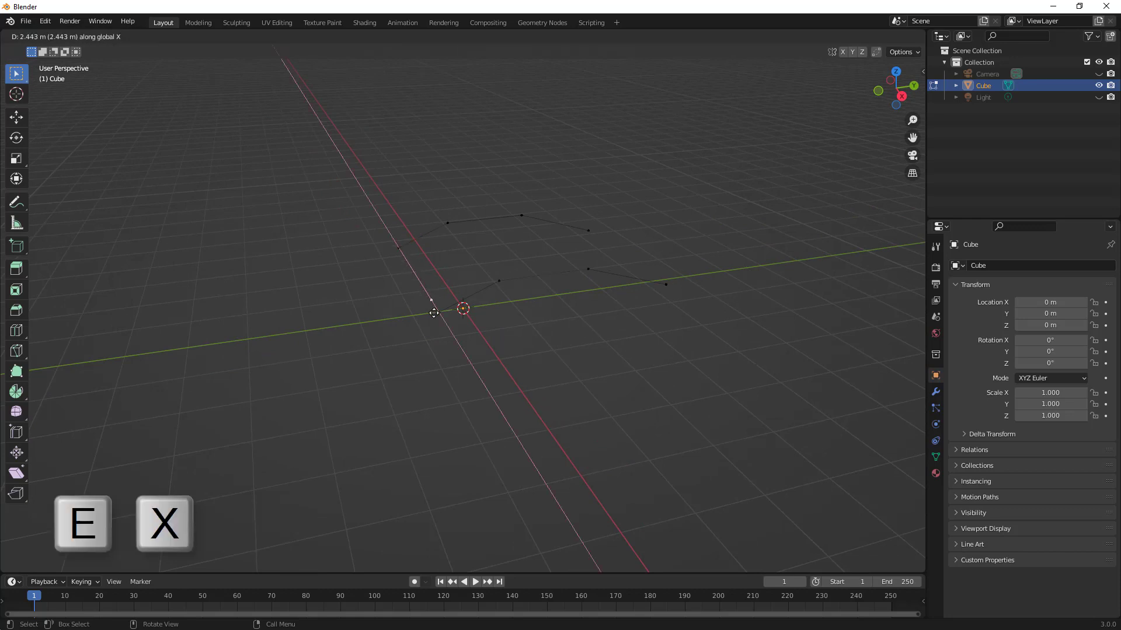
click(434, 314)
click(588, 230)
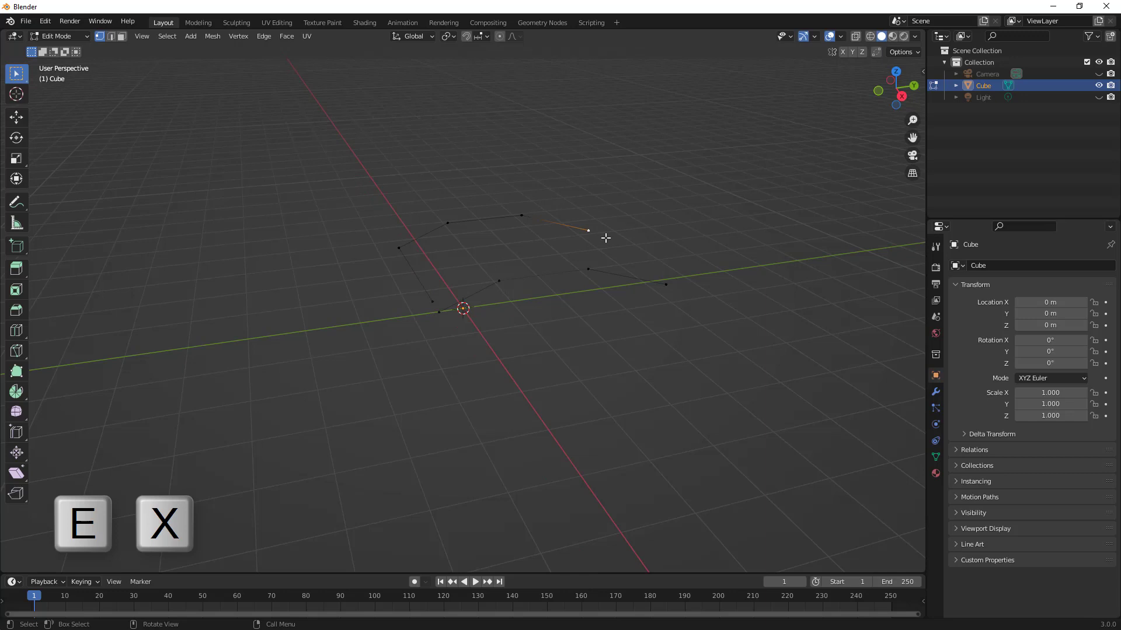
key(e)
key(x)
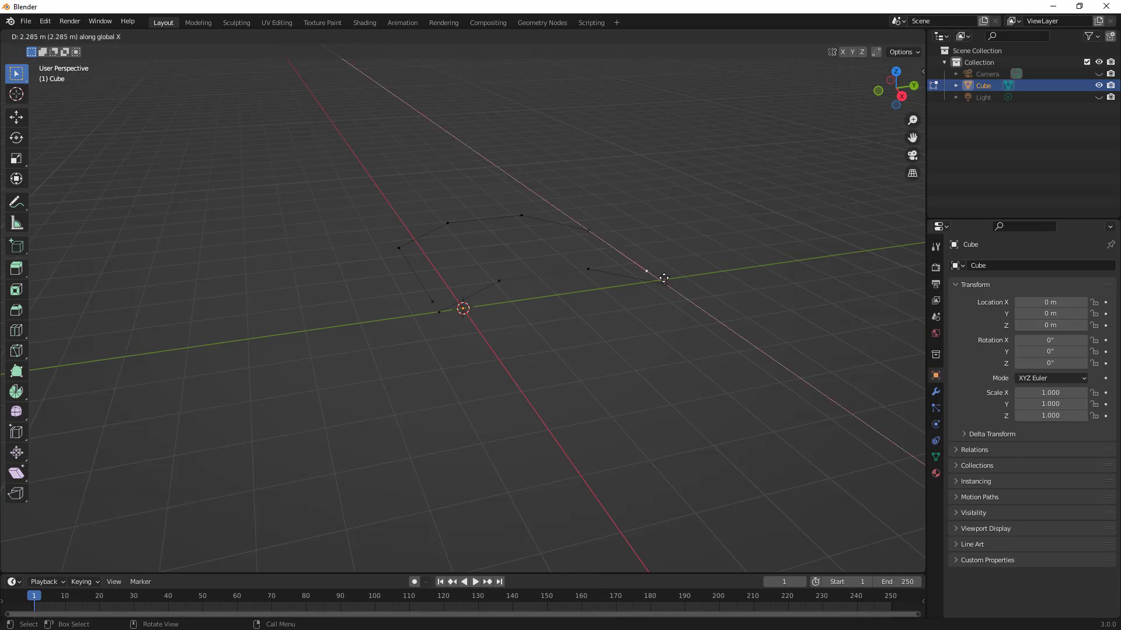
click(669, 282)
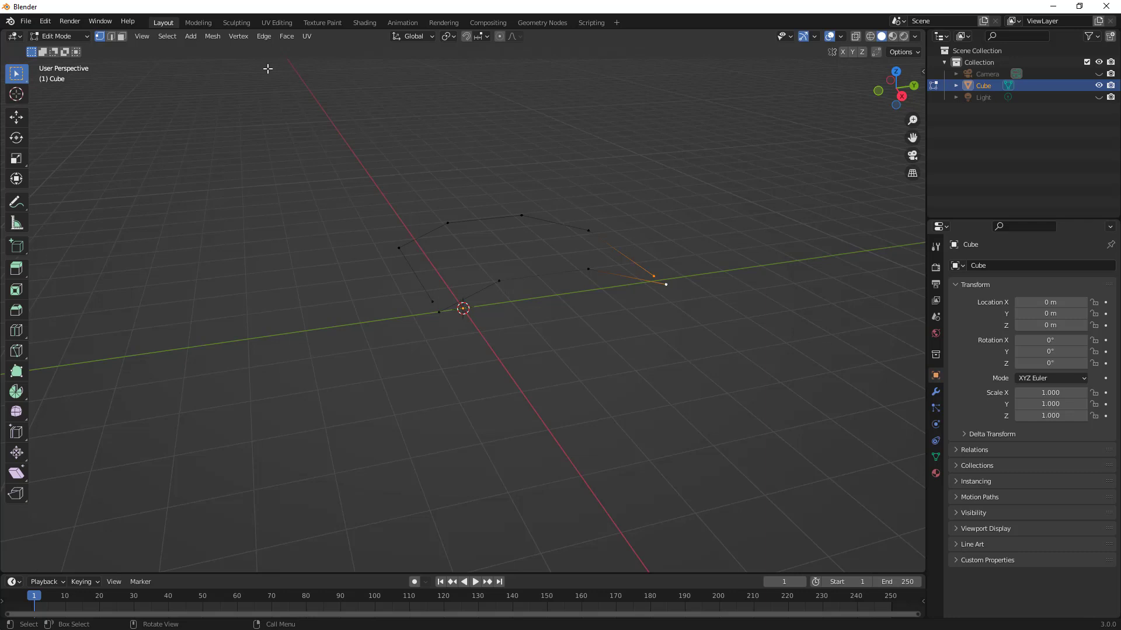
Merge the right ends and then the left ends At Last to close the loop.
key(m)
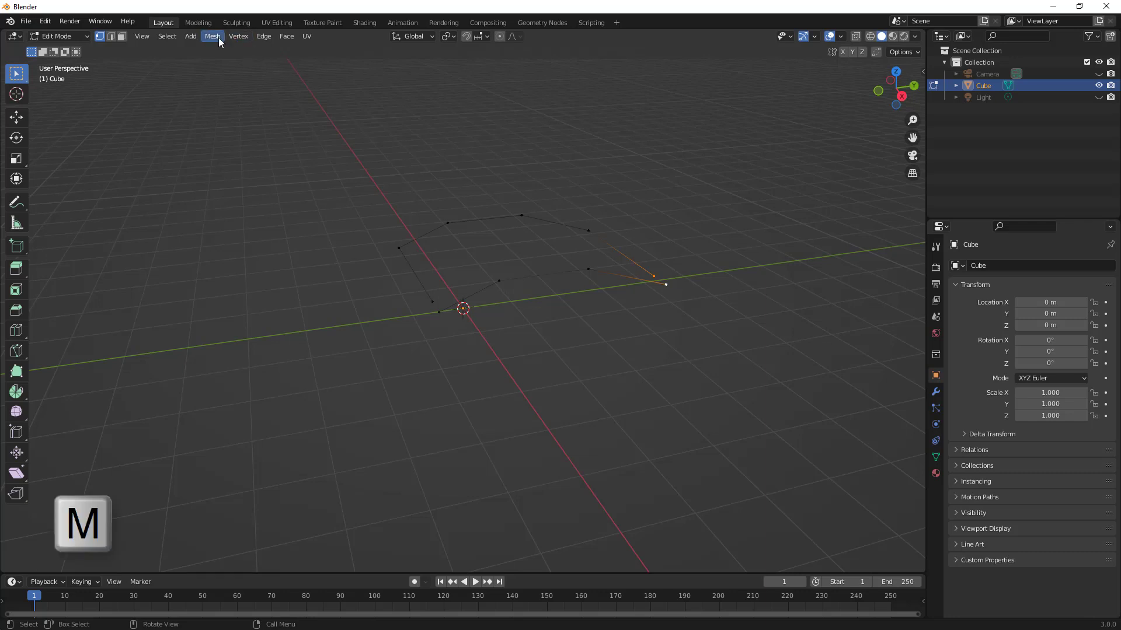
click(218, 37)
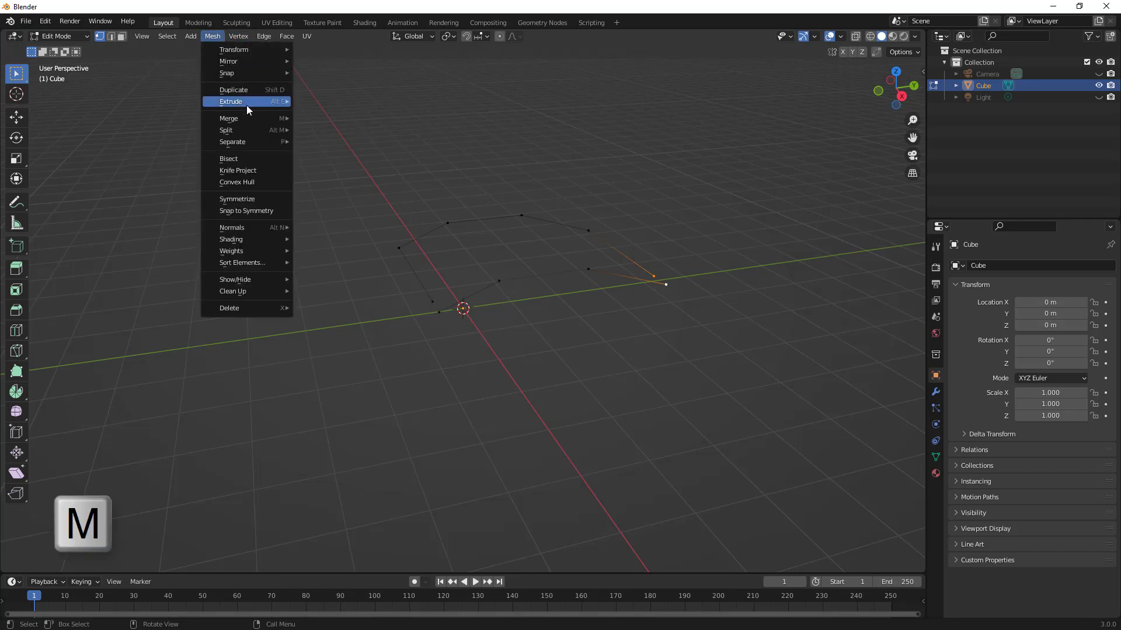
mouse_move(250, 118)
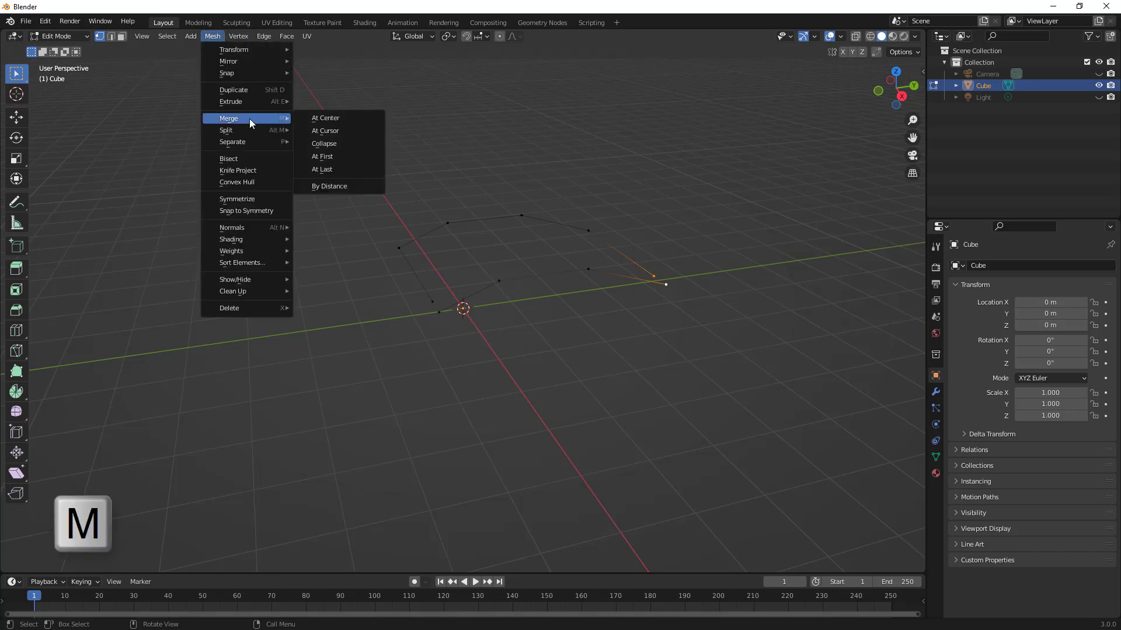
click(328, 169)
click(437, 308)
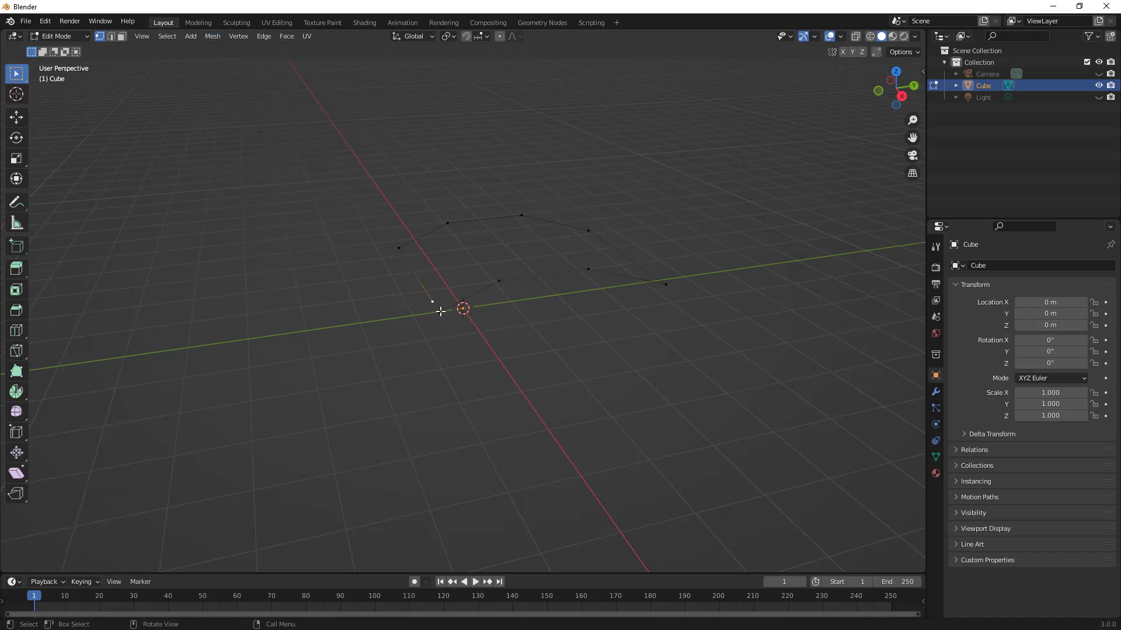
key(m)
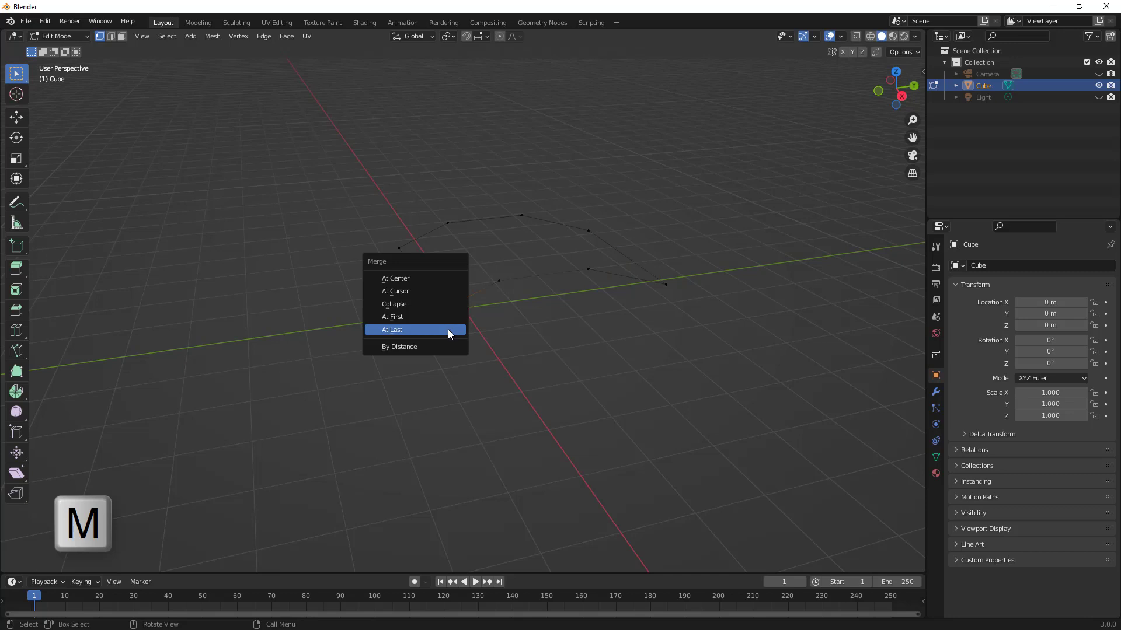
click(447, 329)
Select the whole outline, try Fill and undo it, then apply Grid Fill instead.
drag(332, 151, 714, 411)
click(286, 37)
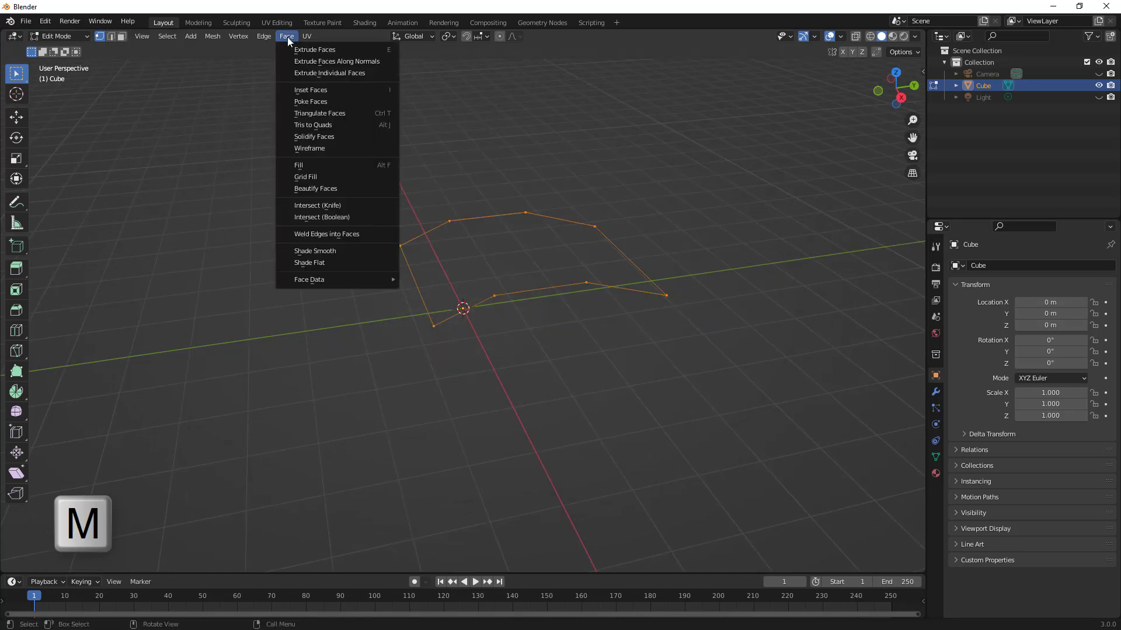
click(325, 164)
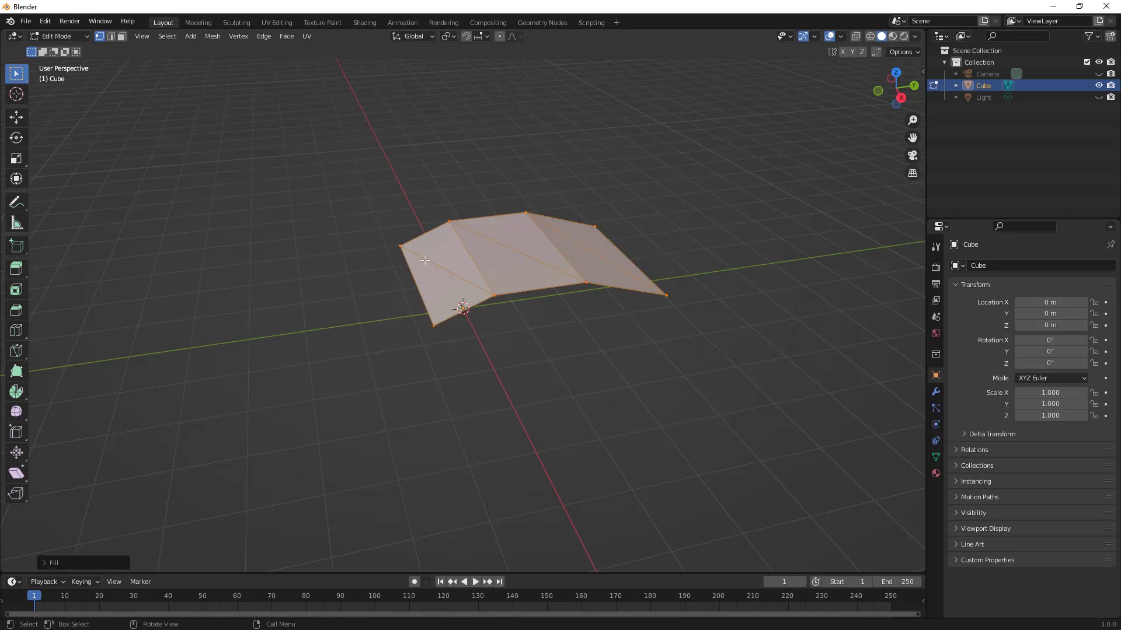
key(ctrl+z)
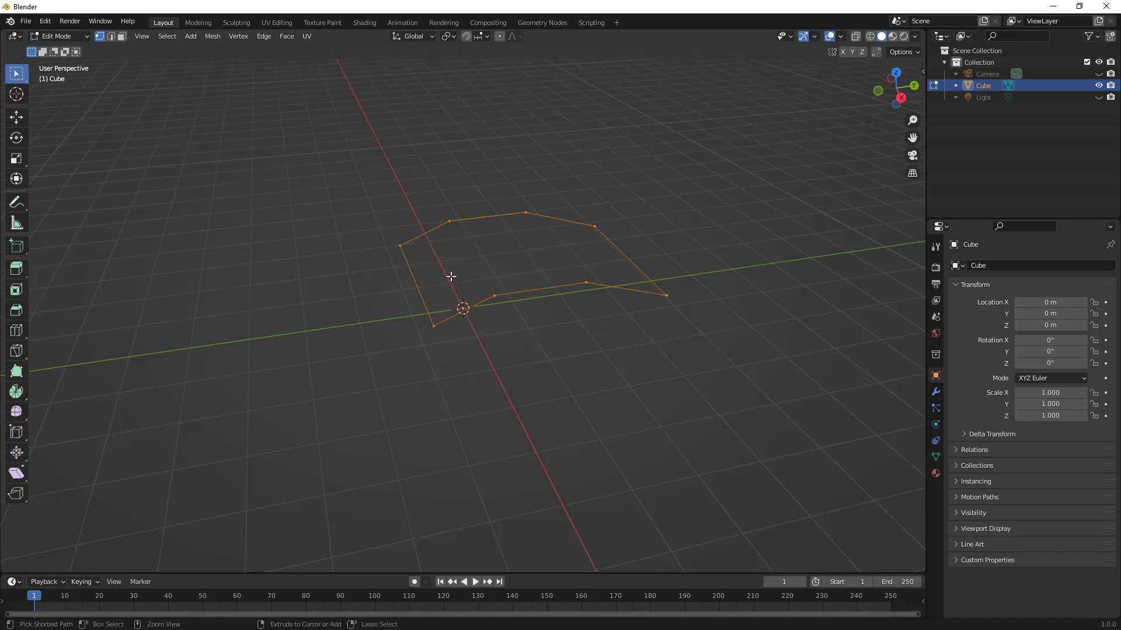
click(286, 37)
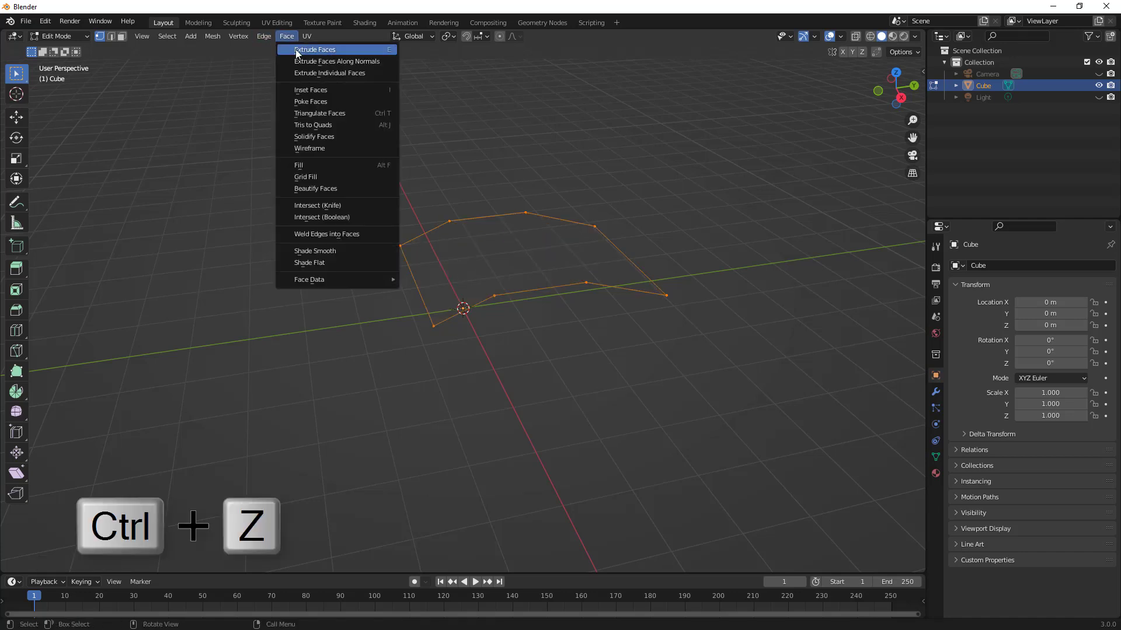
click(326, 178)
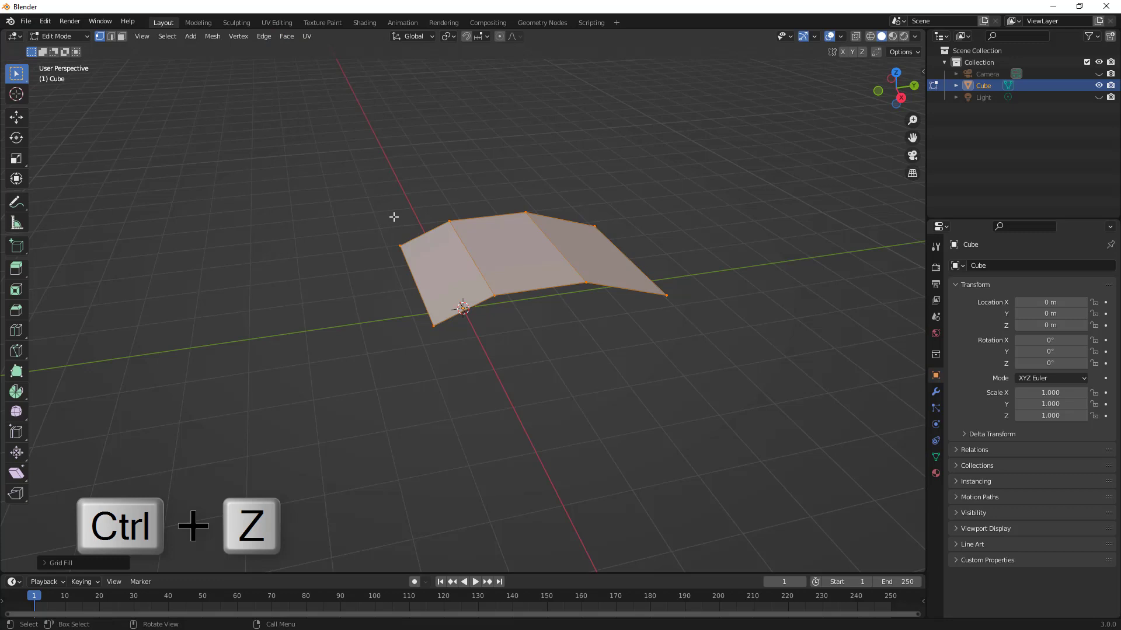
middle_drag(394, 217, 447, 236)
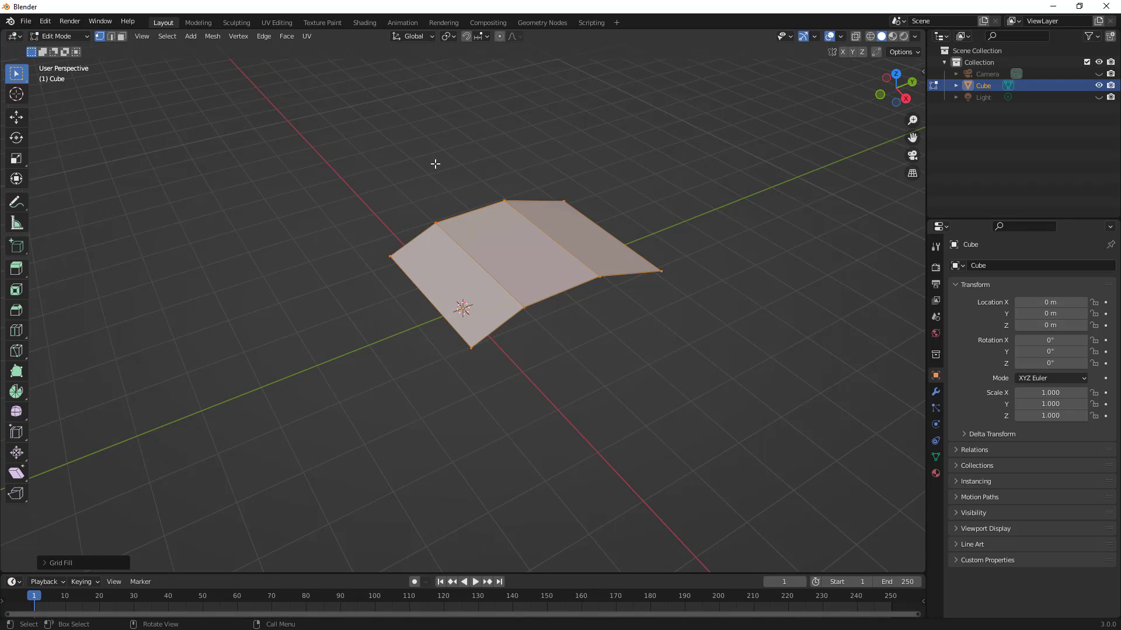
Return to Object Mode and hide the Cube mesh in the Outliner.
key(Tab)
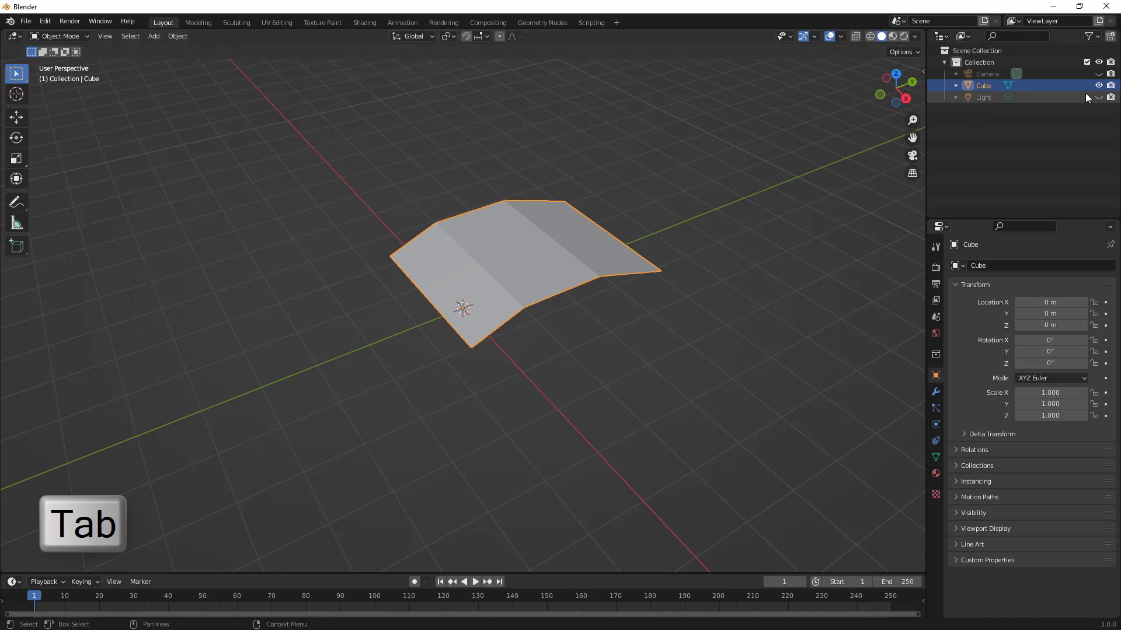
click(1097, 86)
middle_drag(643, 266, 566, 283)
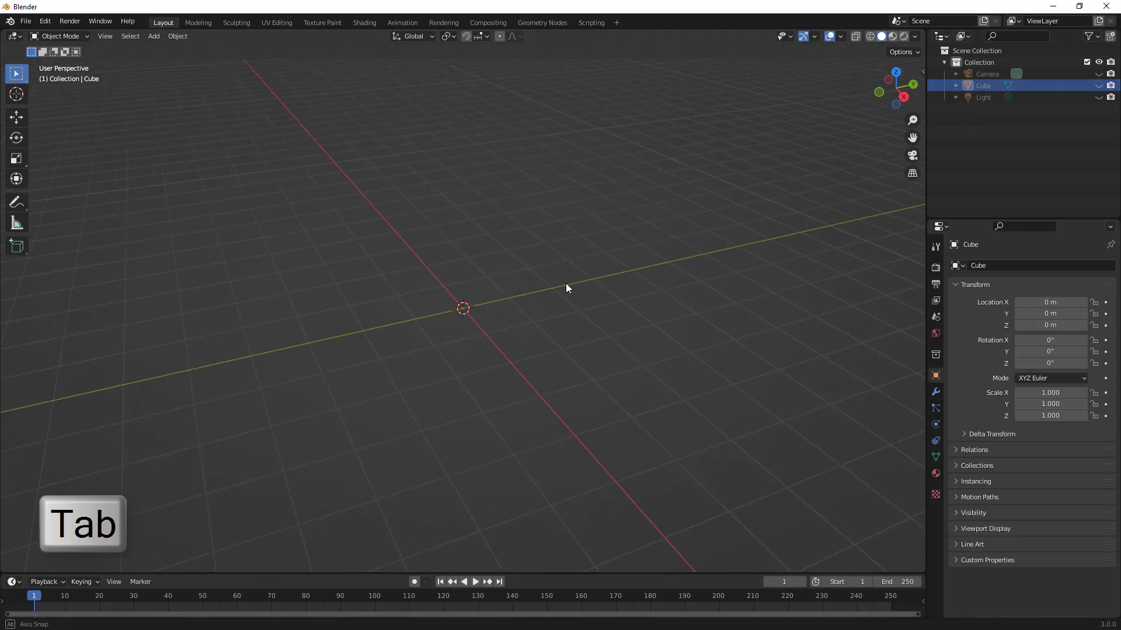
Add a Bezier curve at the scene origin via Add > Curve > Bezier.
click(155, 37)
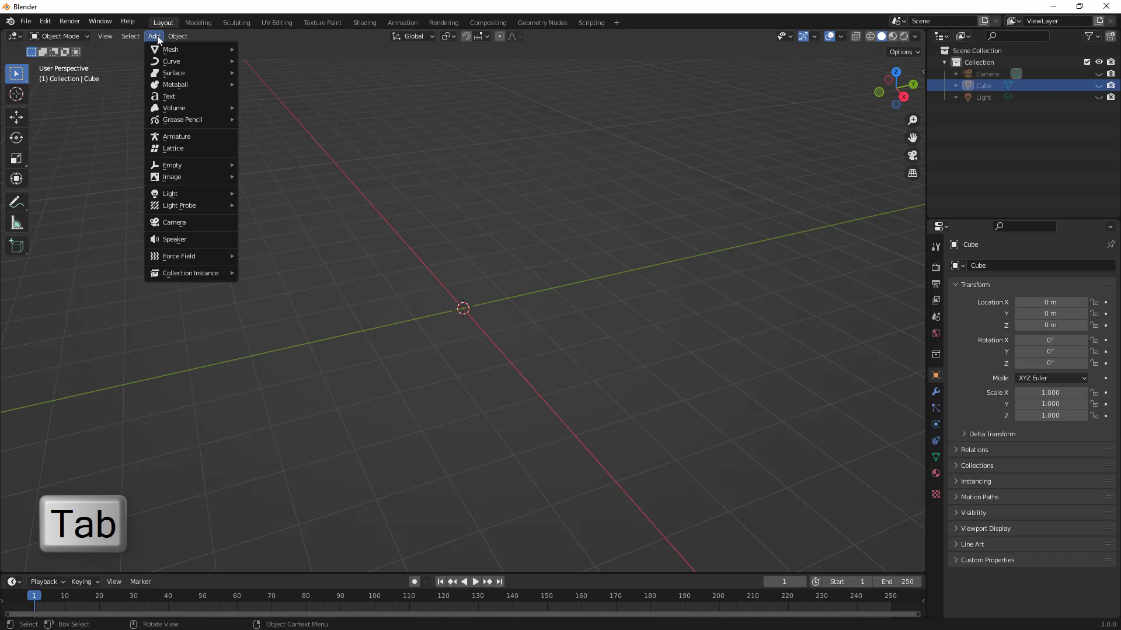
mouse_move(177, 62)
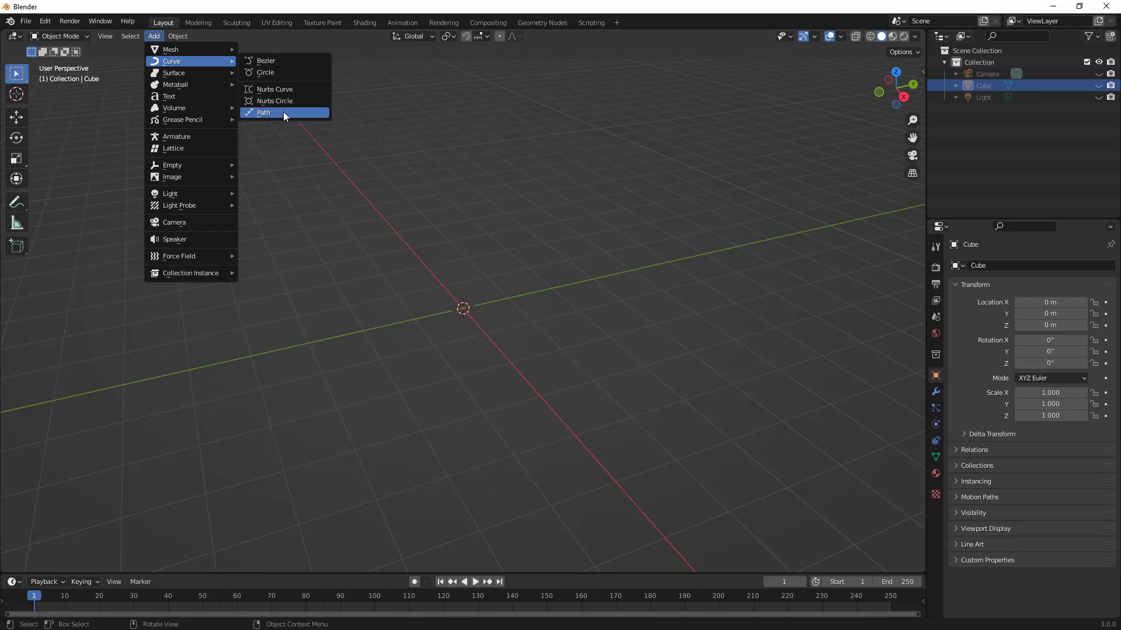
click(274, 61)
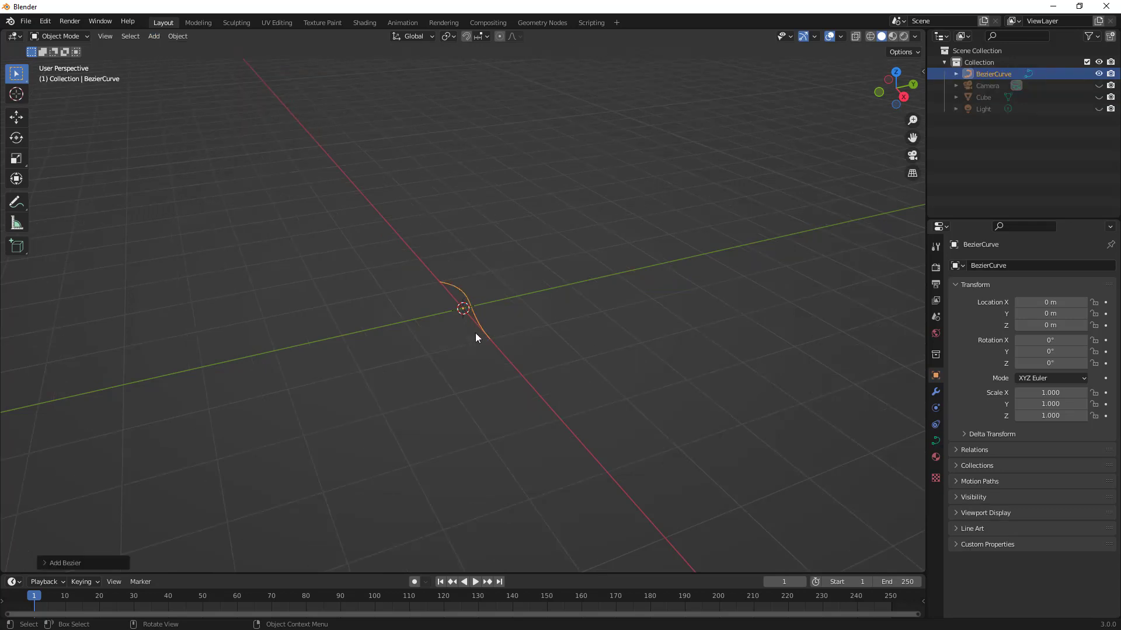
mouse_move(475, 333)
middle_down()
mouse_move(503, 282)
mouse_move(485, 324)
middle_up()
Enter the curve's Edit Mode and reverse the curve's direction.
key(Tab)
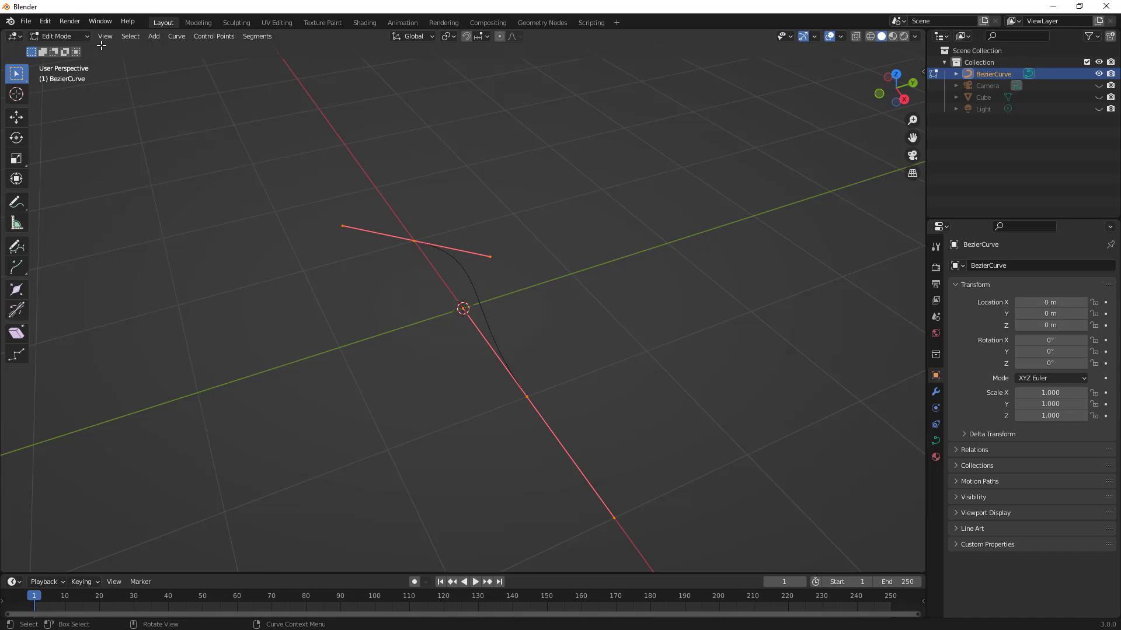
click(185, 37)
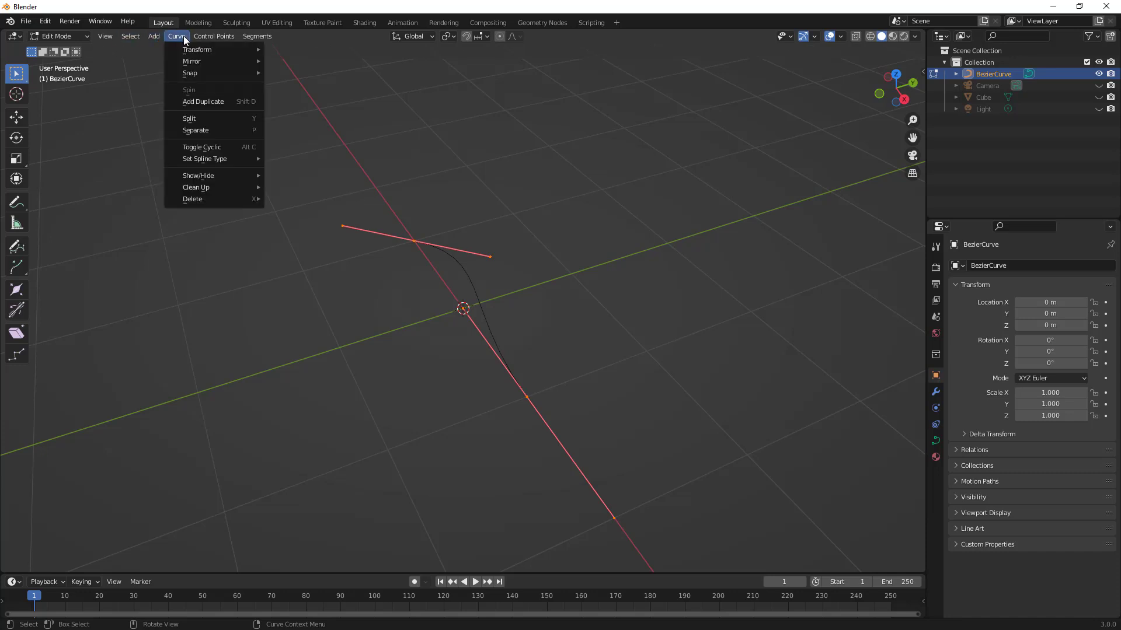
mouse_move(215, 34)
mouse_move(261, 34)
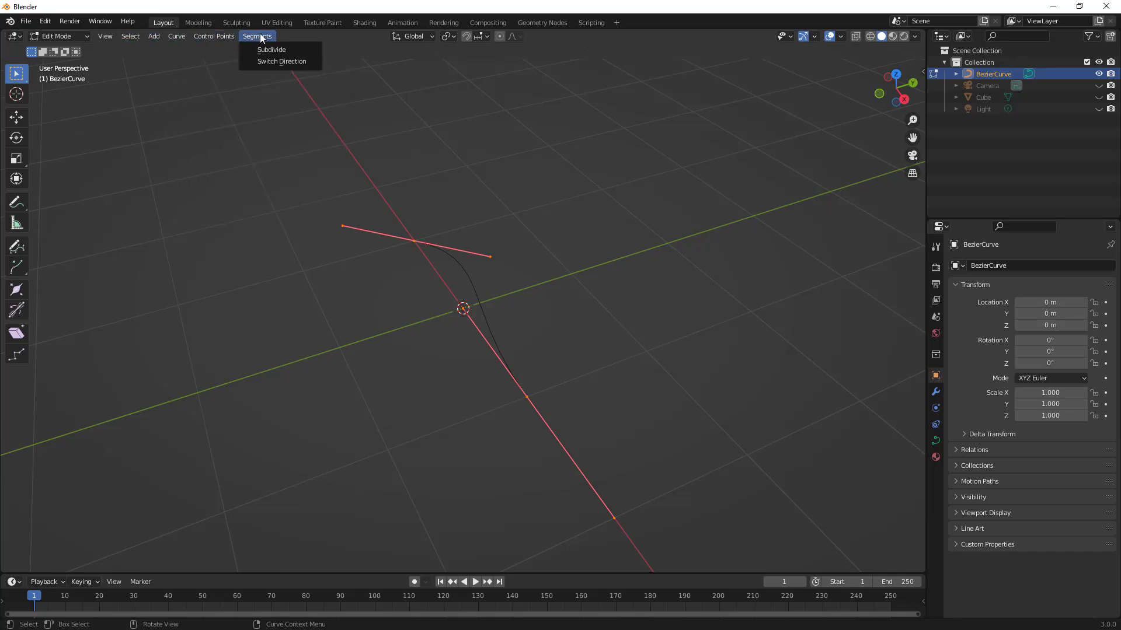
click(282, 62)
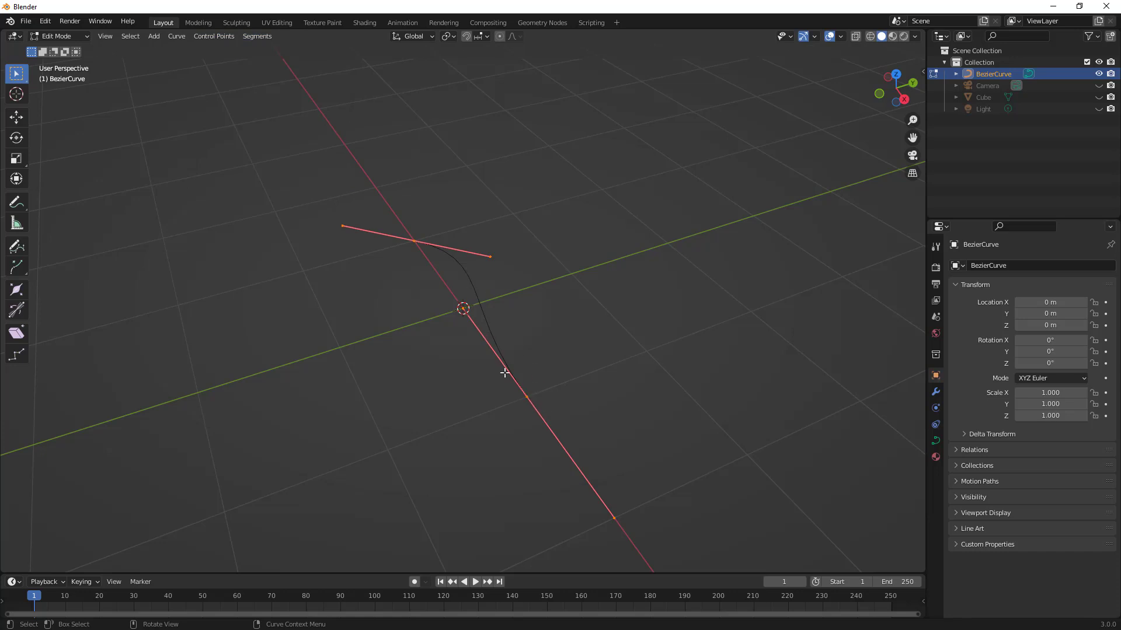
Rotate the point's handle about Z, then about Y, to lie flat, and switch to Right view.
key(r)
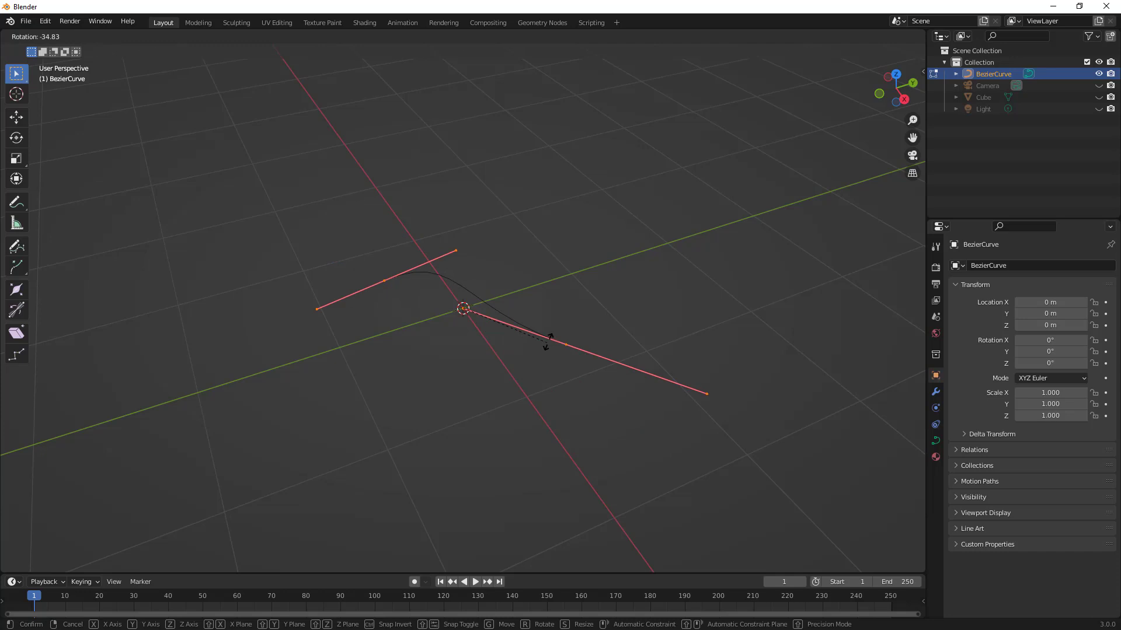
click(570, 277)
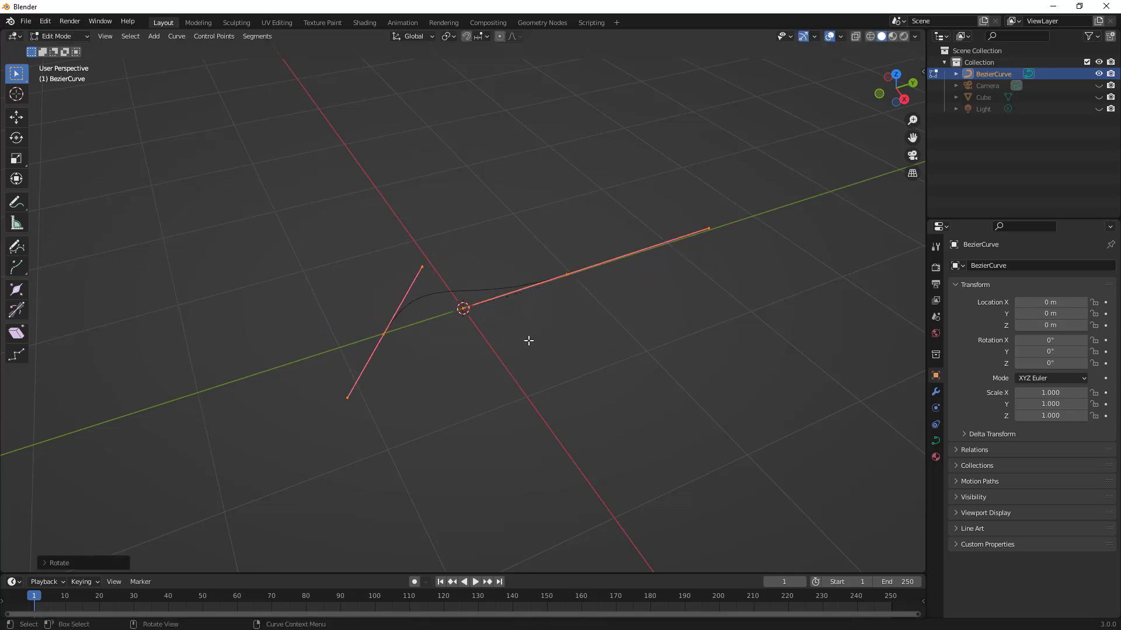
mouse_move(528, 338)
middle_down()
mouse_move(516, 343)
mouse_move(556, 362)
mouse_move(458, 325)
mouse_move(526, 351)
middle_up()
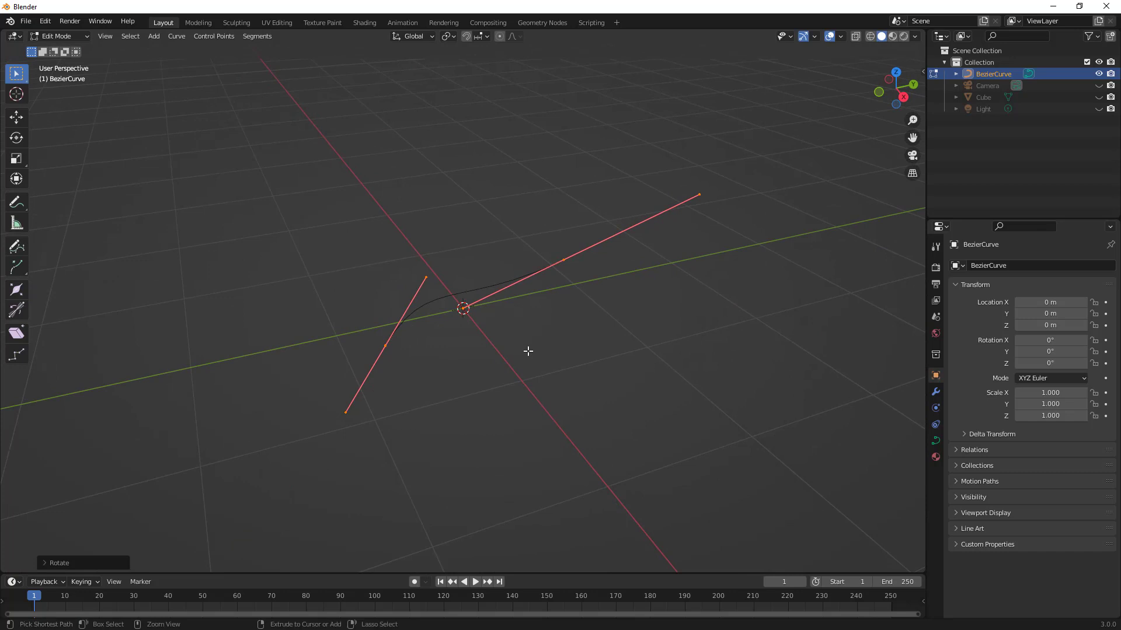
key(ctrl+z)
key(r)
key(z)
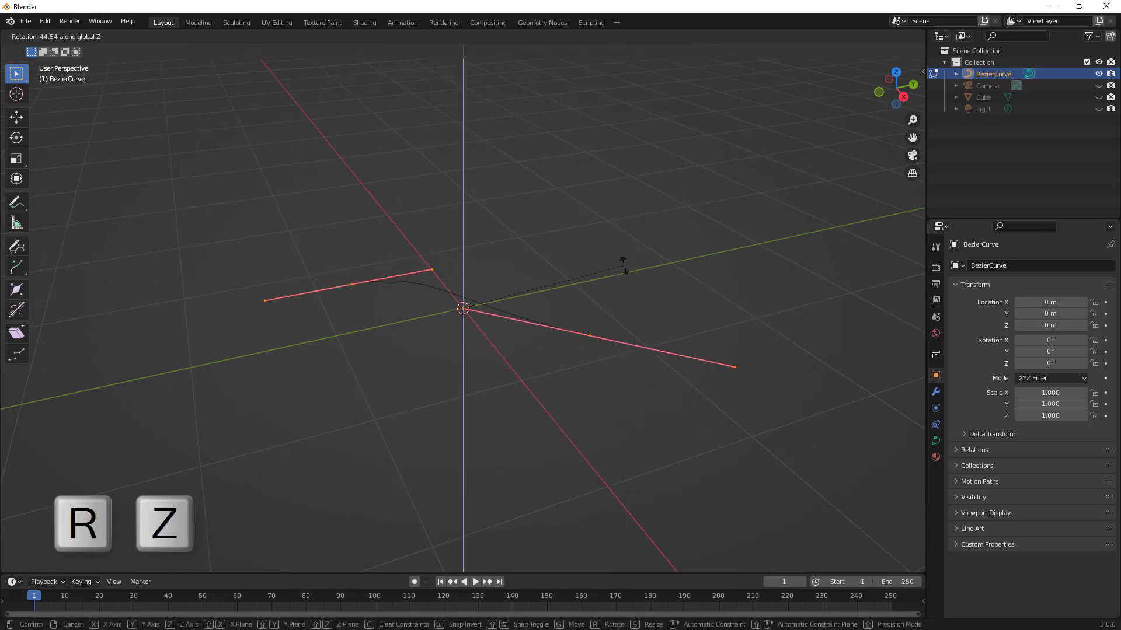
click(569, 126)
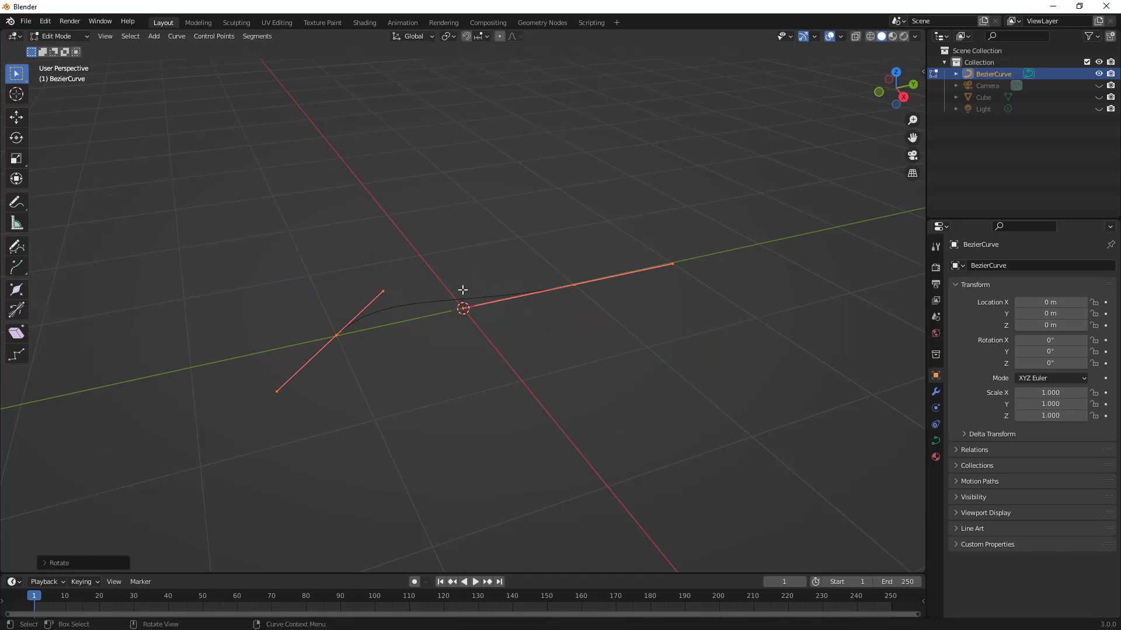
key(r)
key(y)
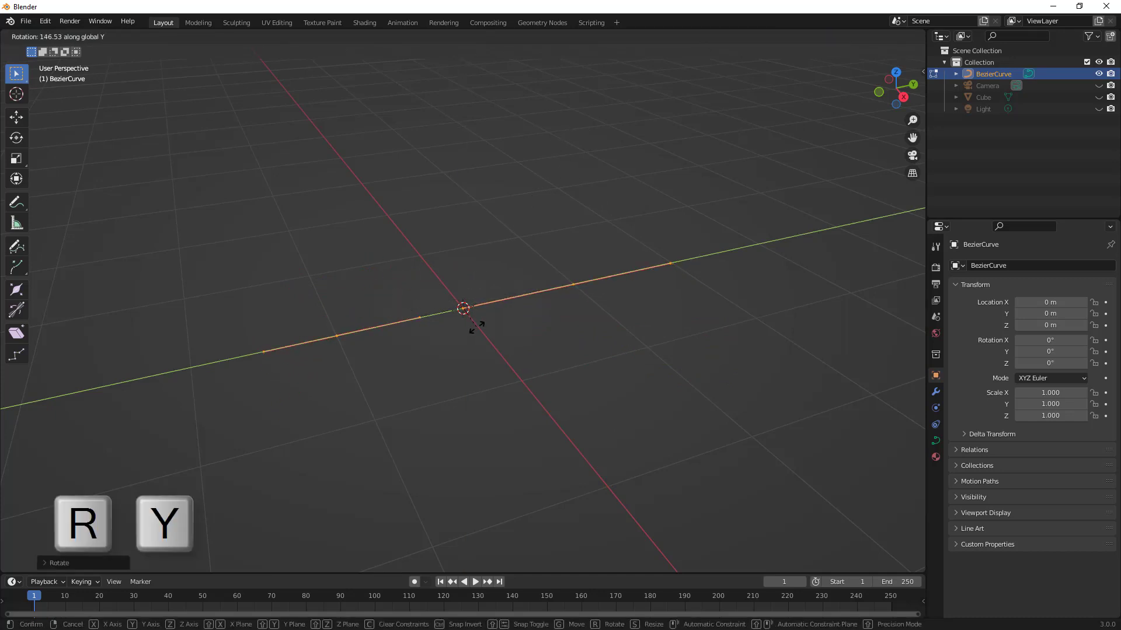
click(475, 314)
middle_drag(475, 314, 713, 217)
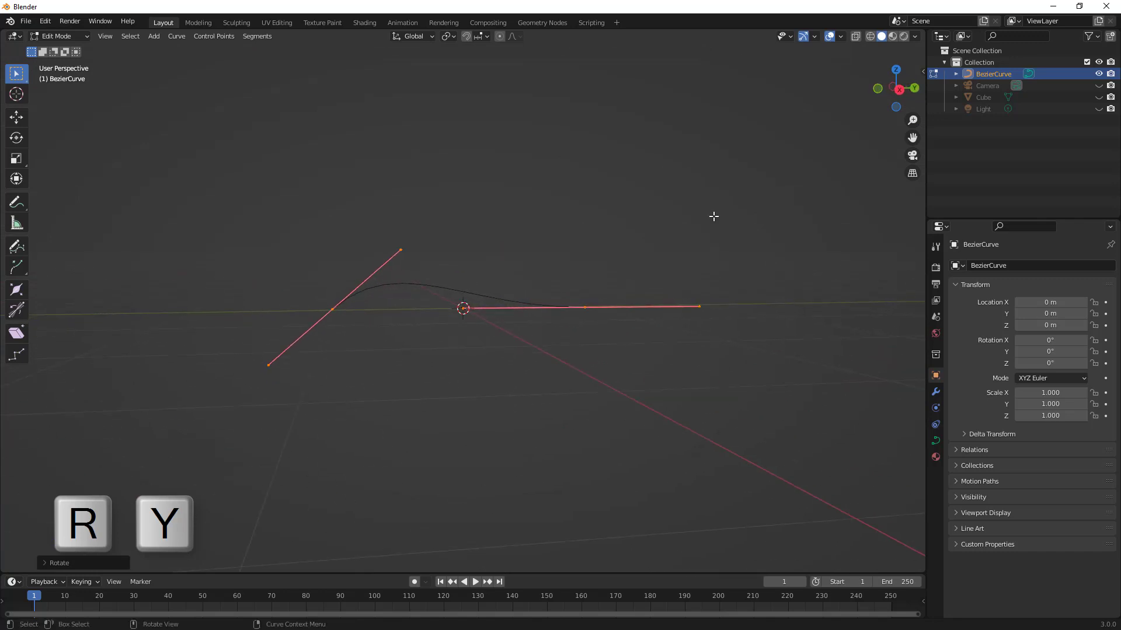
click(908, 92)
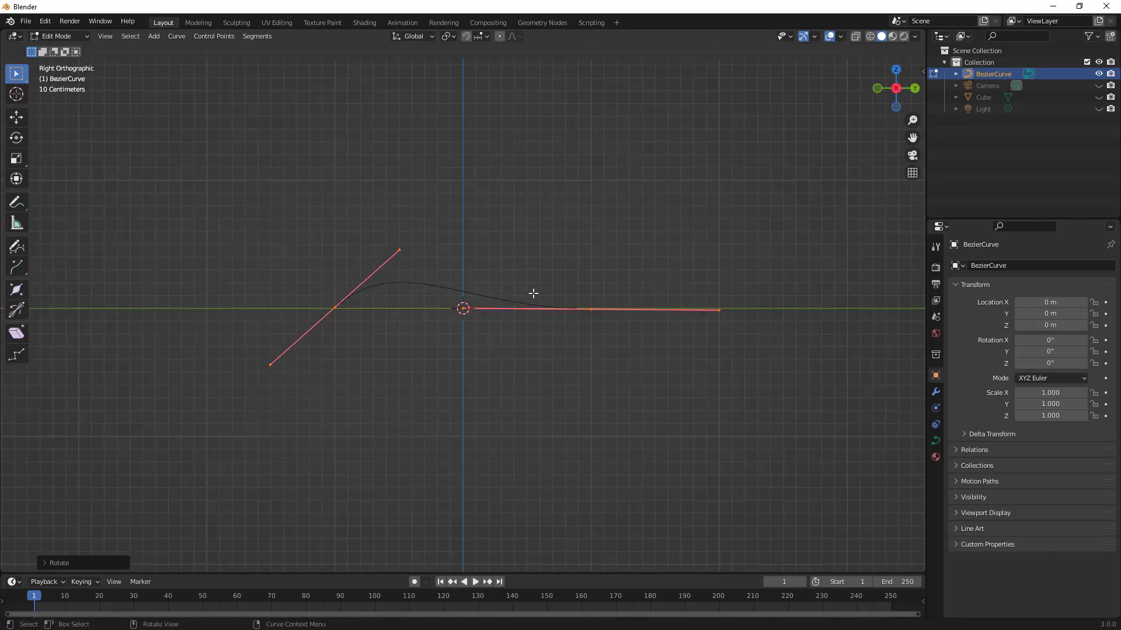
Raise the left control point, tilt and lengthen its handle gently, then move it further left.
click(335, 308)
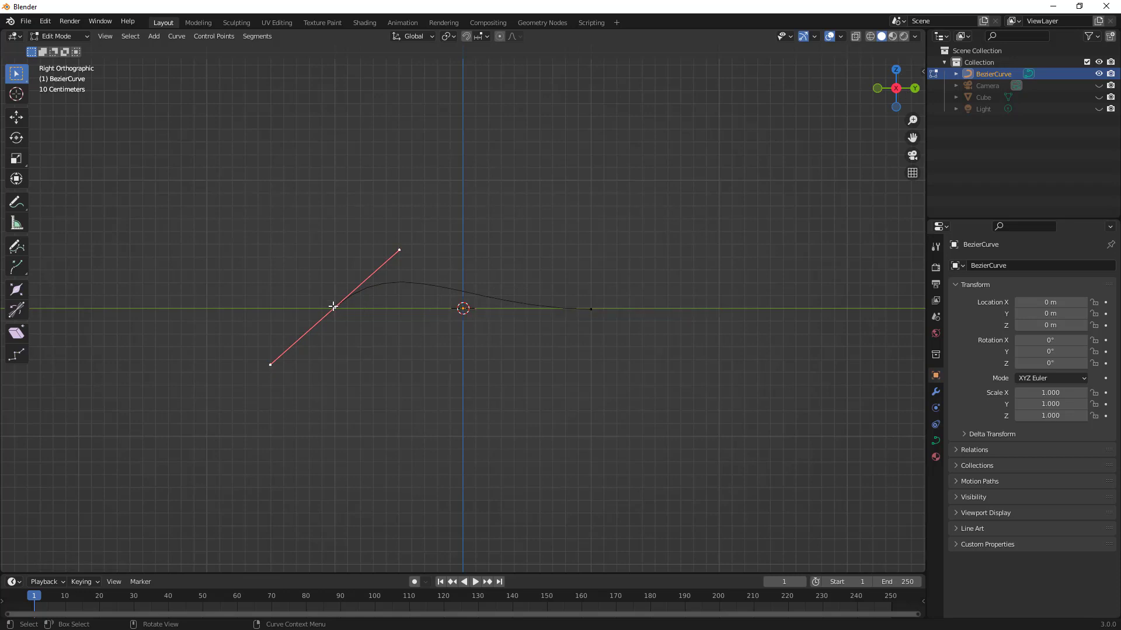
key(g)
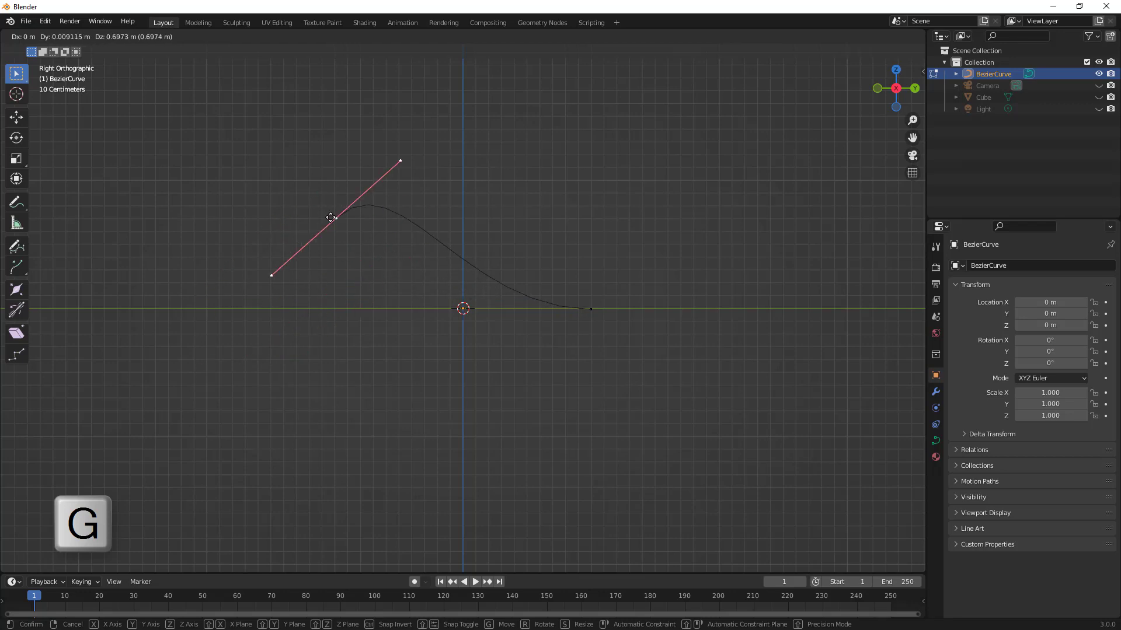
click(303, 255)
key(r)
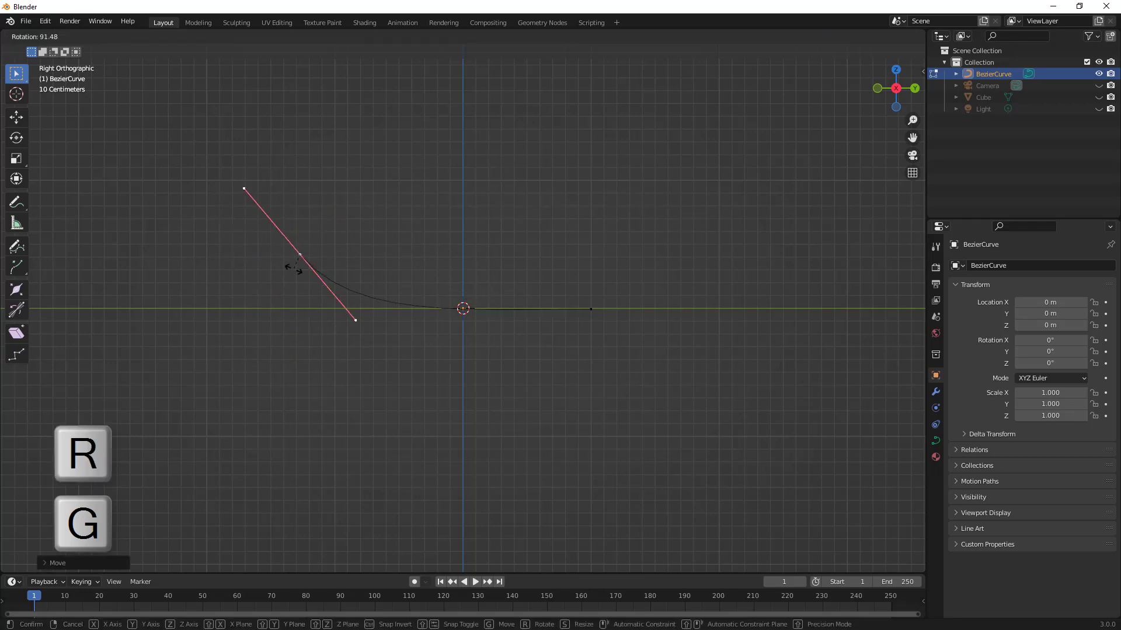
click(309, 262)
key(s)
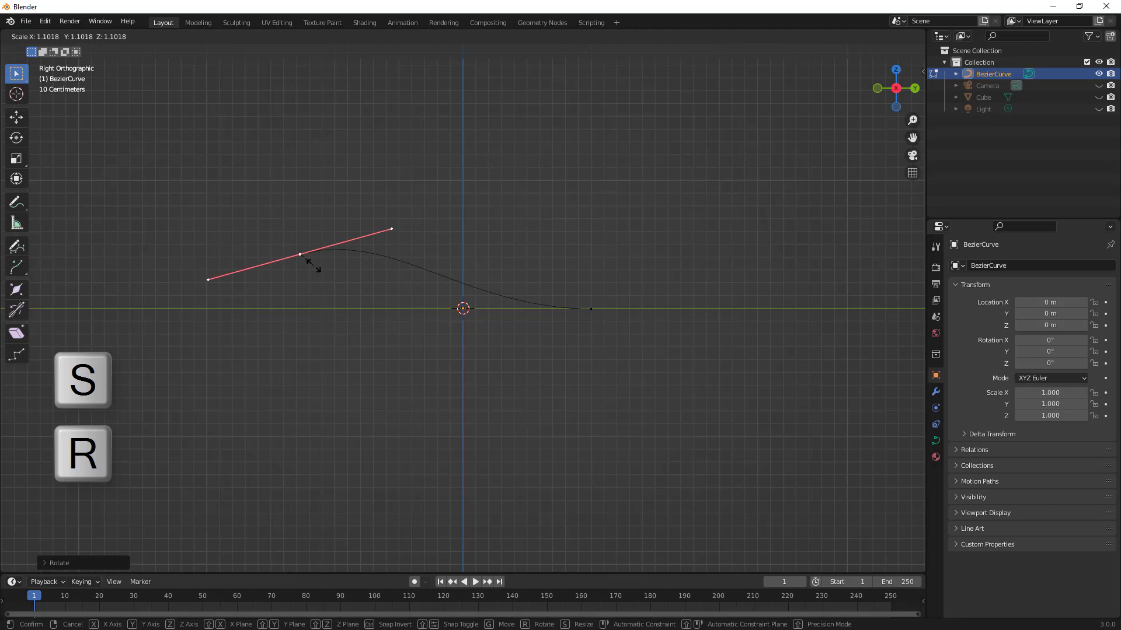
click(322, 266)
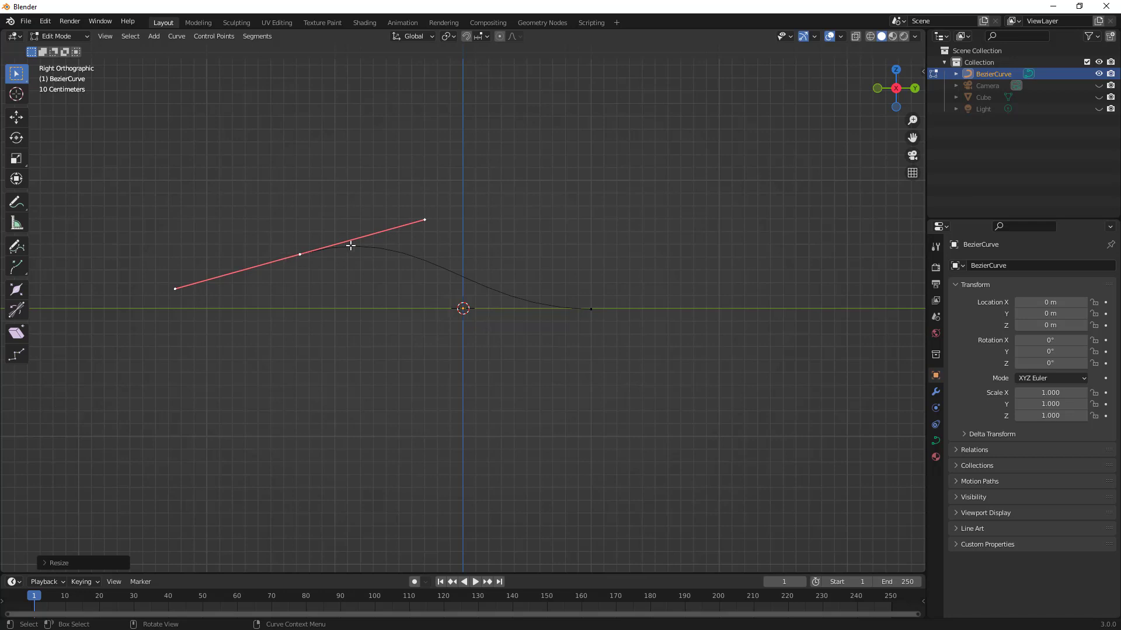
key(r)
click(311, 251)
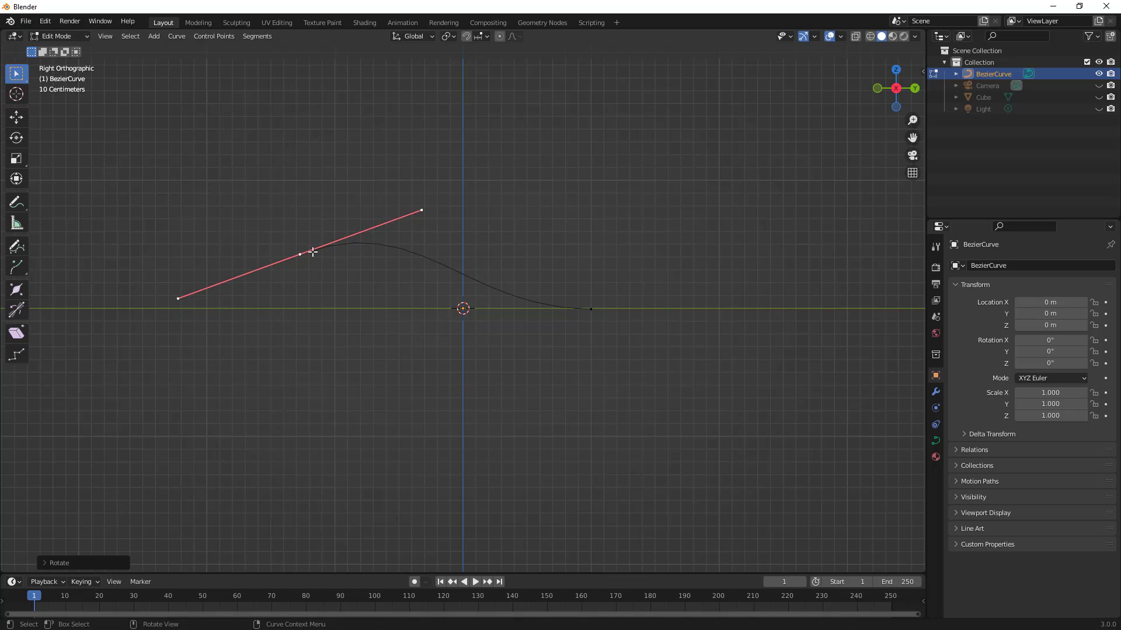
key(g)
click(279, 249)
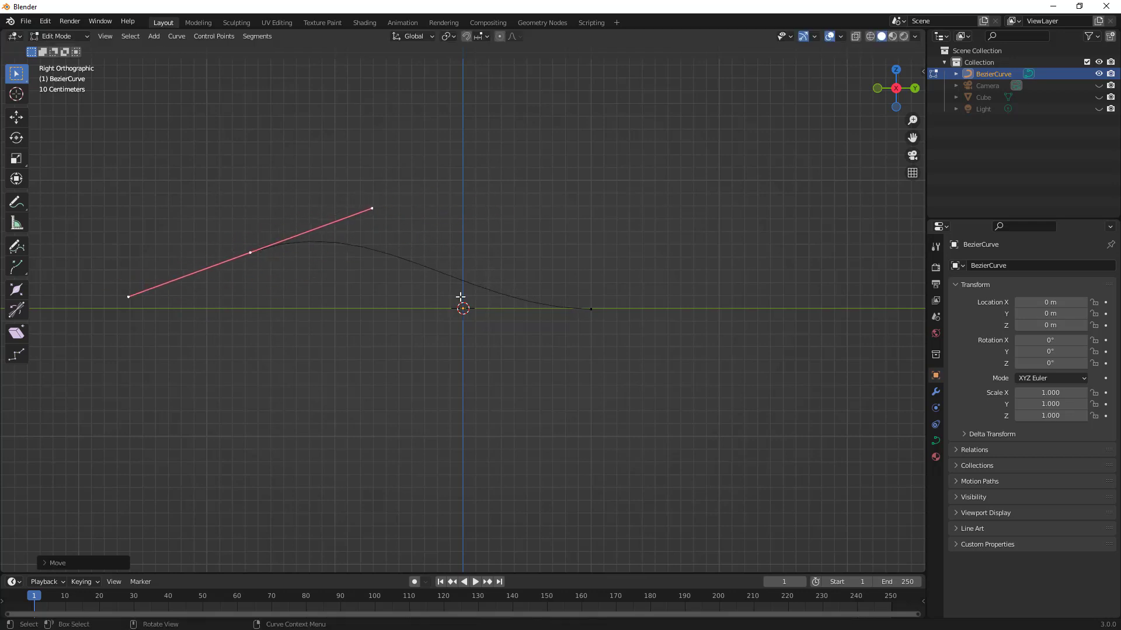
Move the curve's right end point slightly higher.
click(591, 308)
key(g)
click(617, 259)
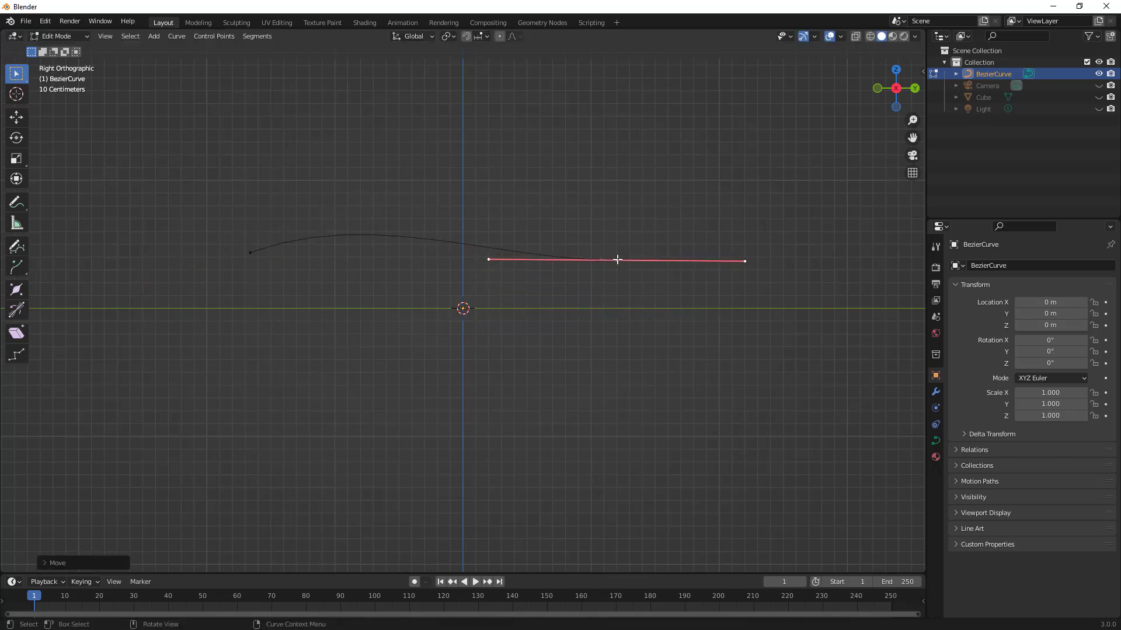
click(250, 253)
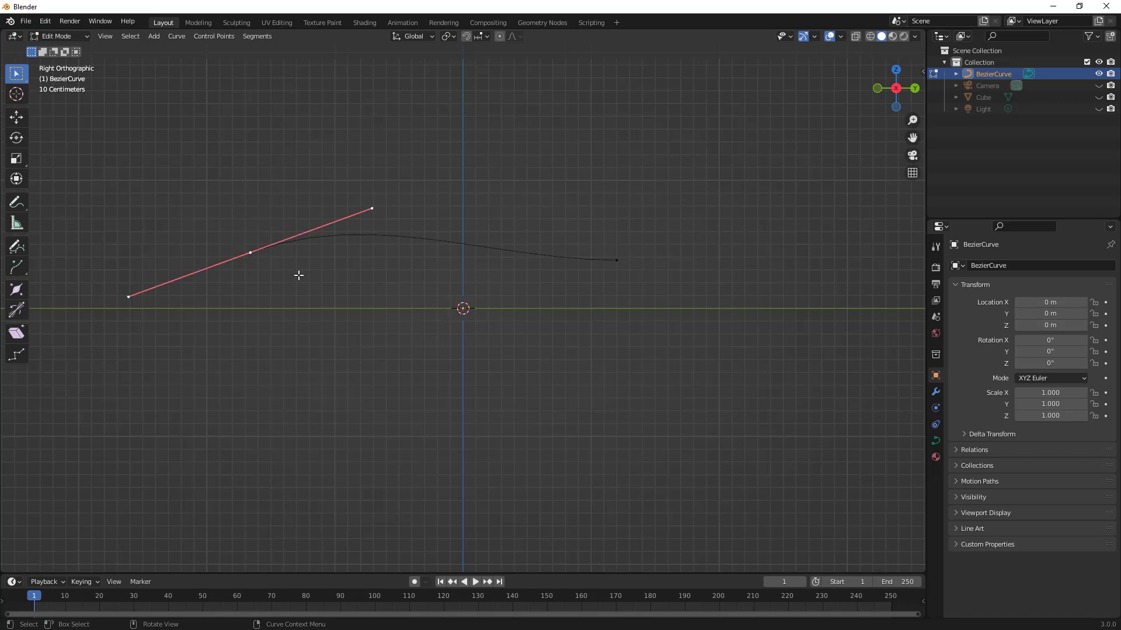
middle_drag(299, 275, 604, 264)
Extrude a new point further left from the curve's left end and turn its handle nearly level.
click(909, 89)
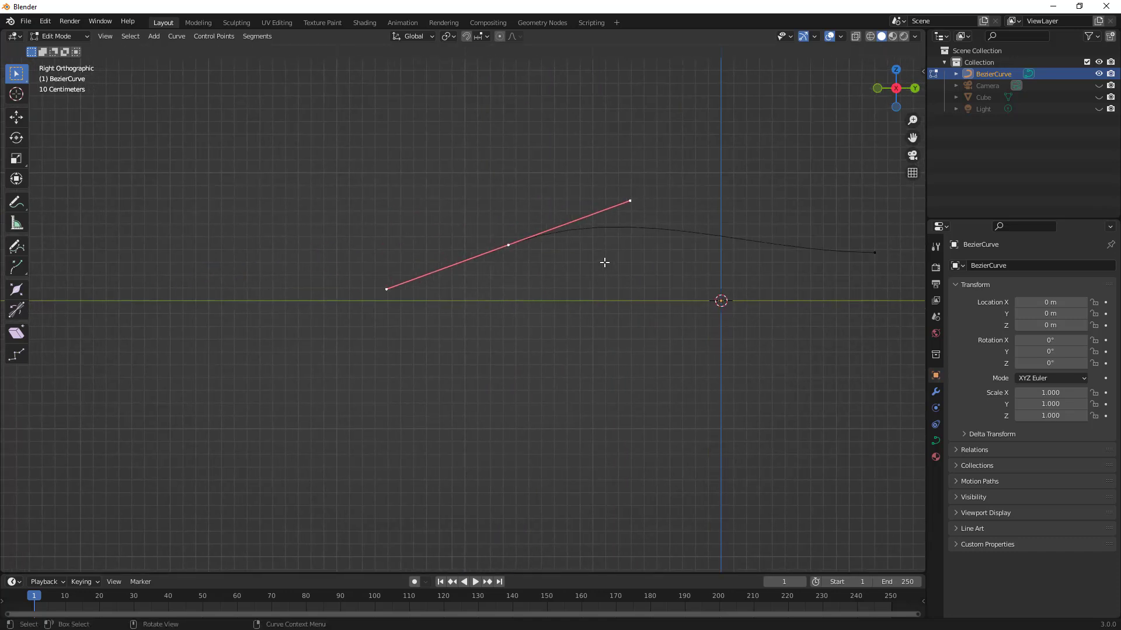
key(e)
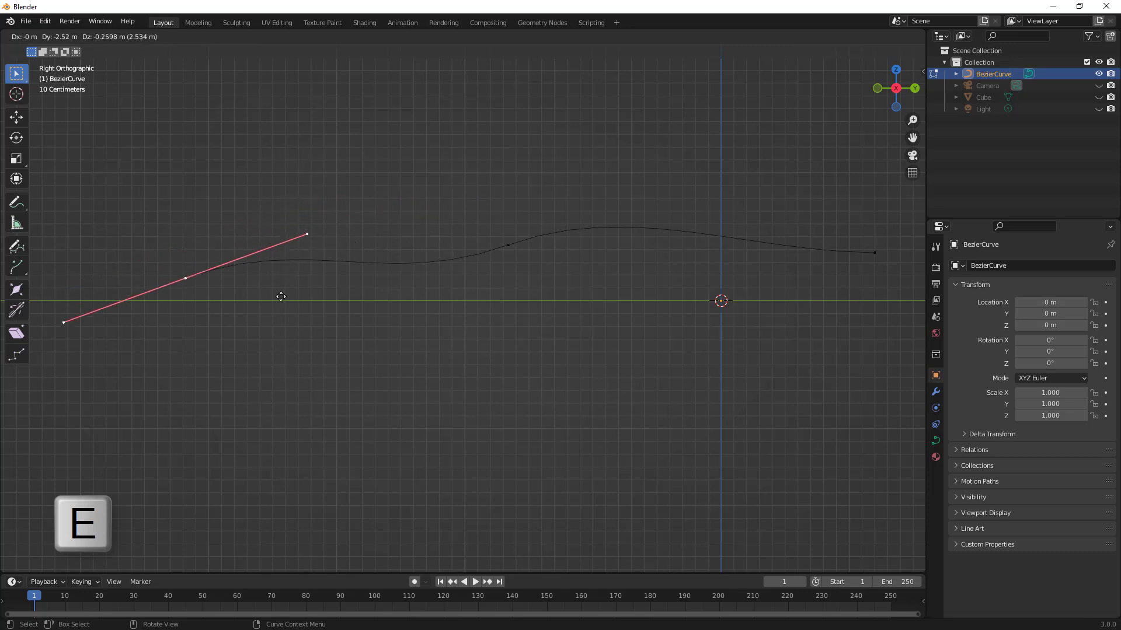
click(275, 327)
key(r)
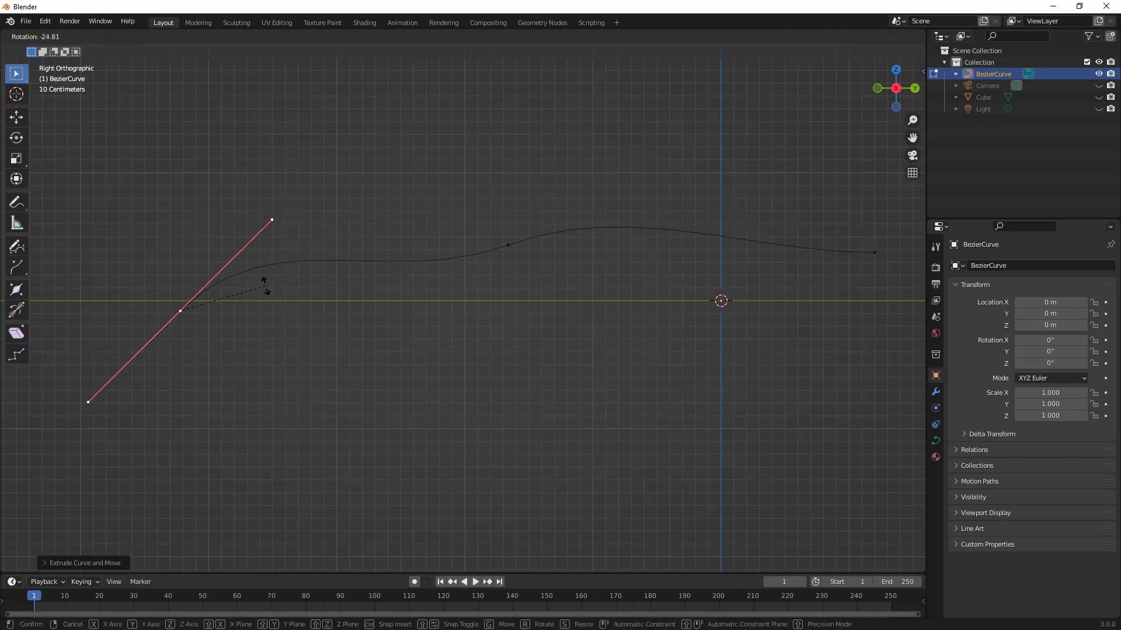
click(289, 382)
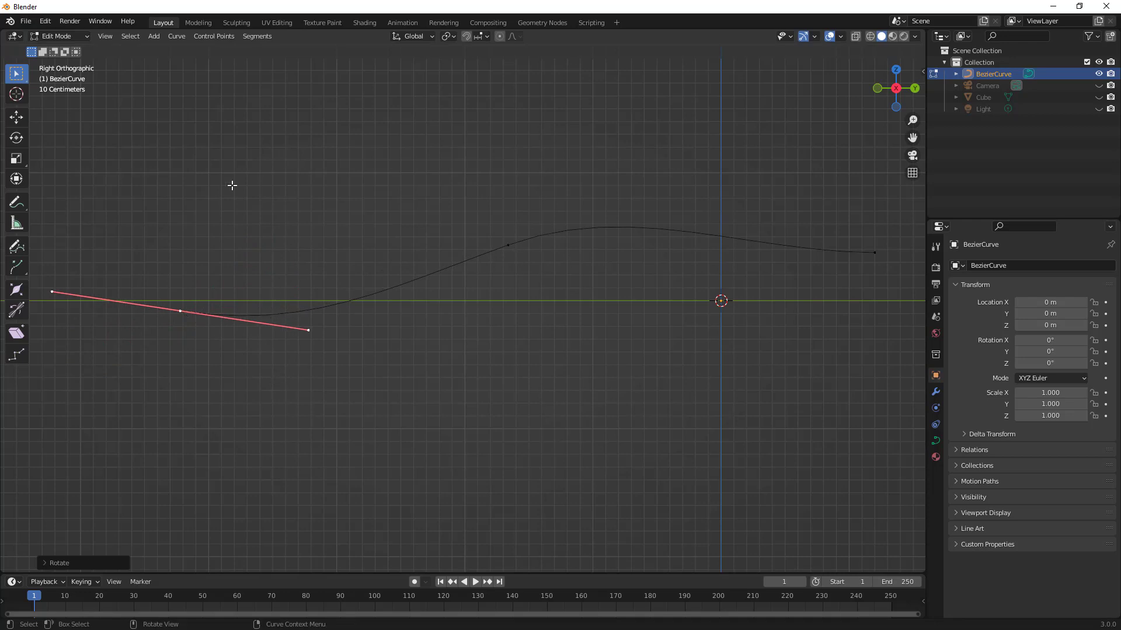
Add a chain of points looping up and across the top, then undo the last ones added.
click(177, 37)
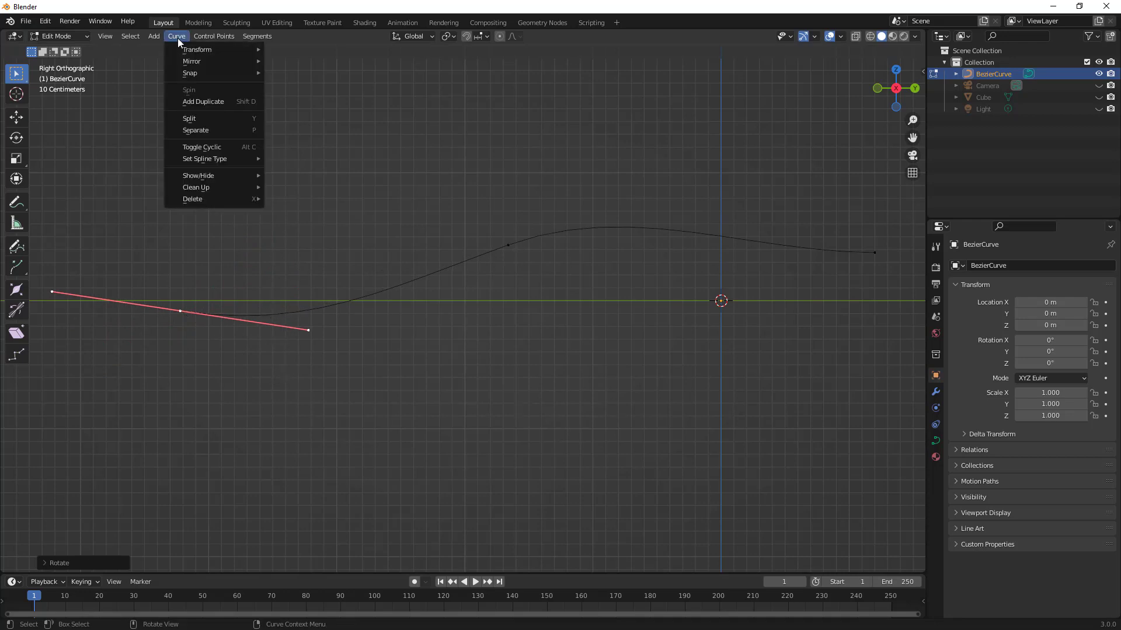
mouse_move(205, 33)
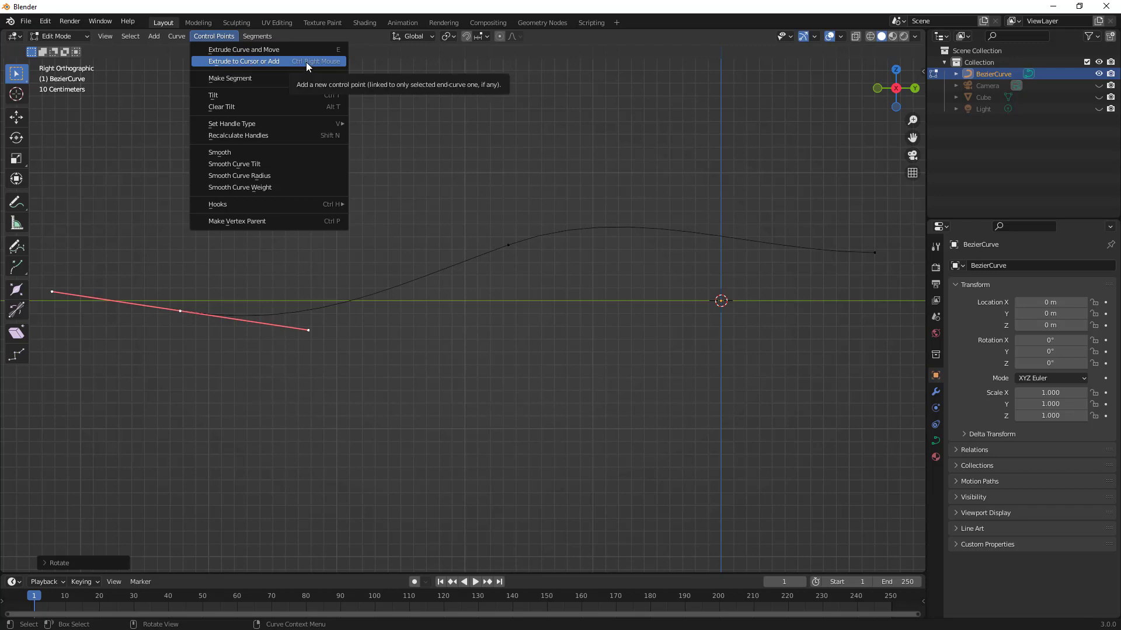
middle_drag(182, 171, 235, 187)
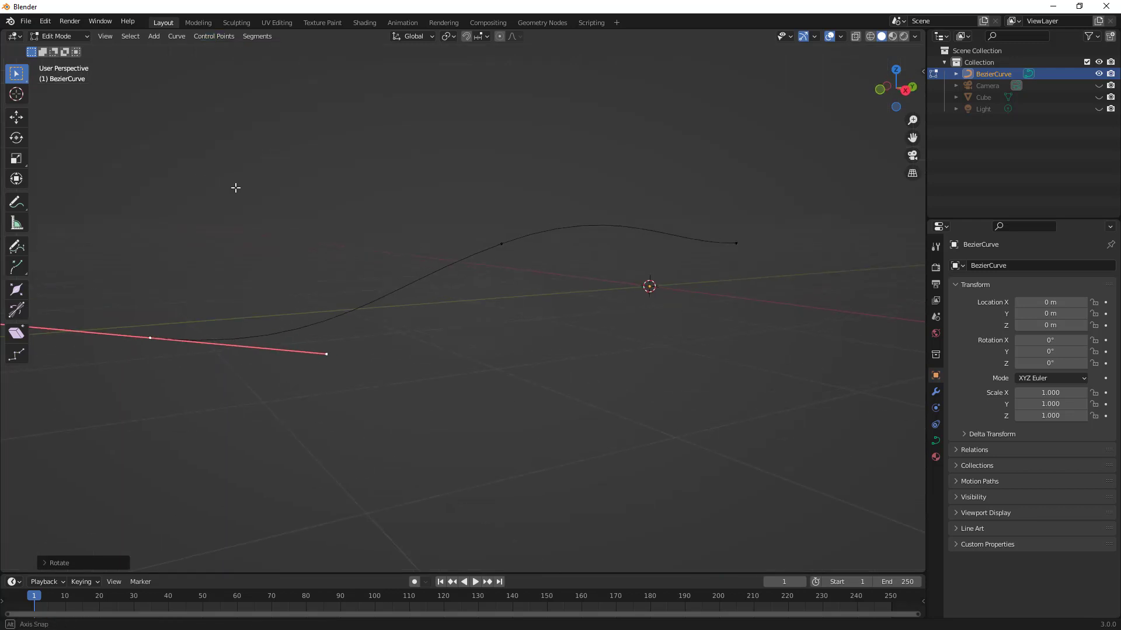
click(905, 91)
shift+middle_drag(332, 195, 677, 216)
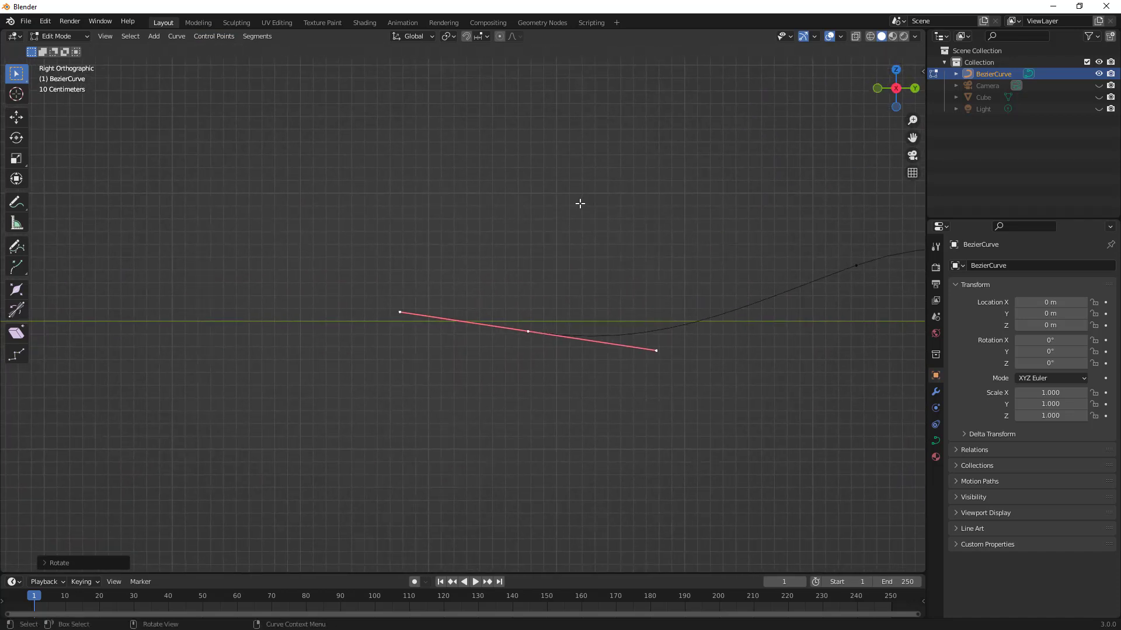
ctrl+right_click(301, 239)
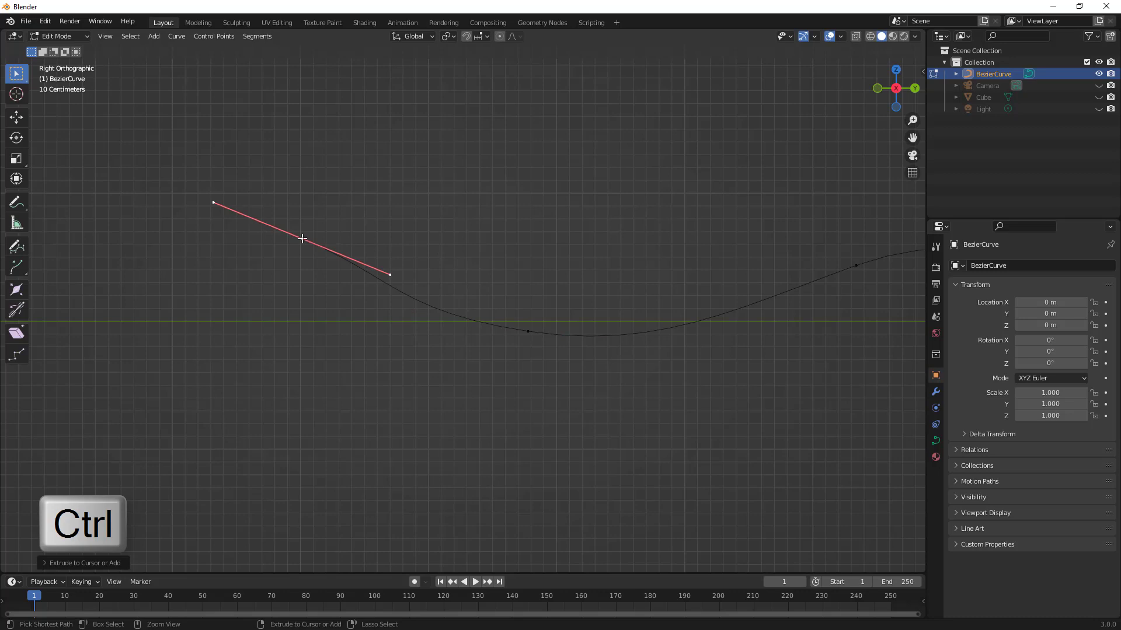
ctrl+right_click(273, 113)
ctrl+right_click(366, 89)
ctrl+right_click(538, 84)
ctrl+right_click(663, 116)
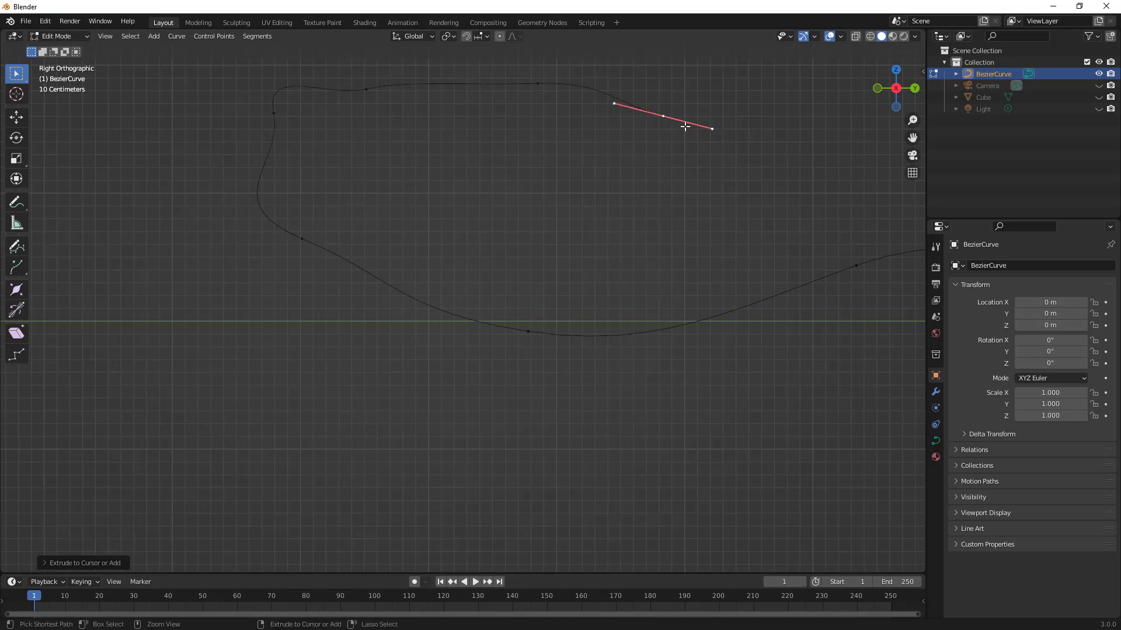
ctrl+right_click(703, 156)
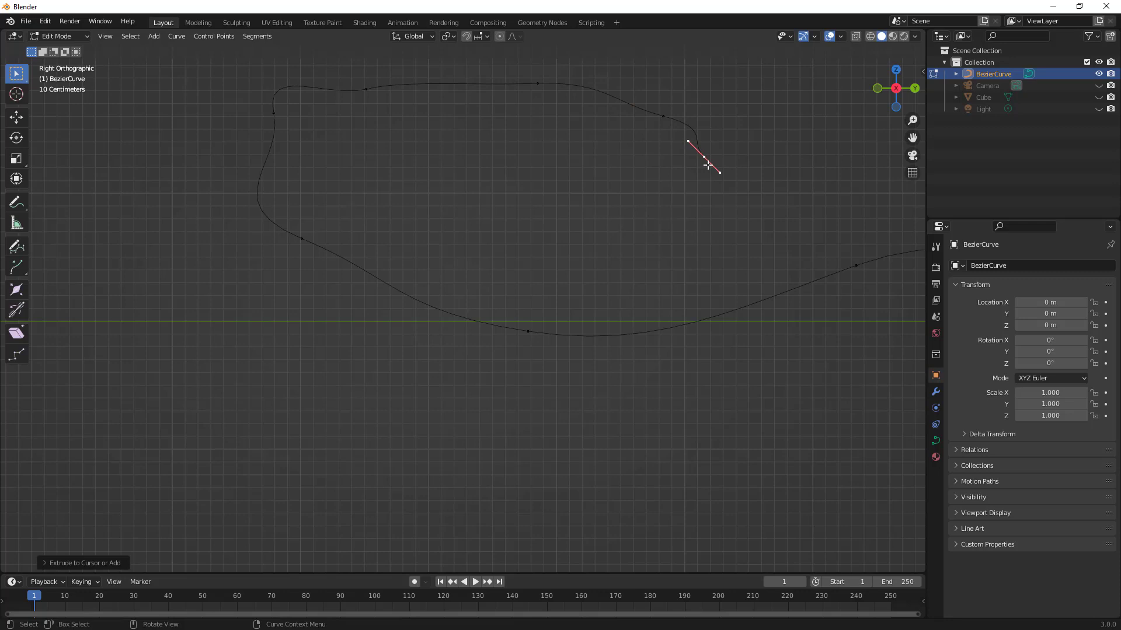
key(ctrl+z)
key(ctrl+z)
key(ctrl+z)
key(ctrl+z)
key(ctrl+z)
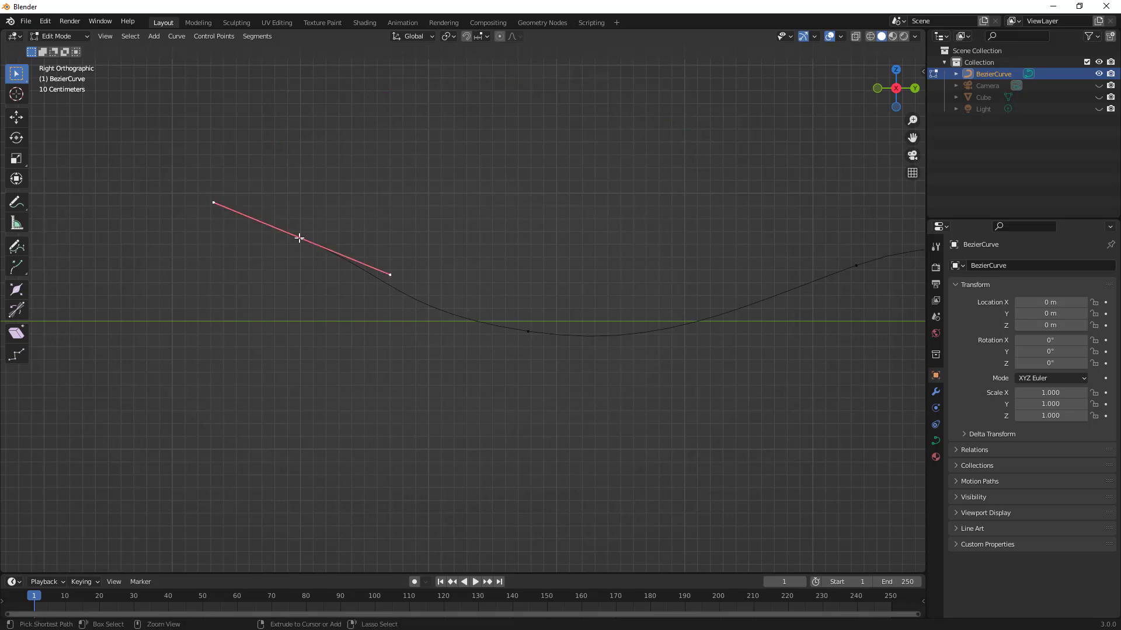
Select every point of the wavy profile and duplicate it.
scroll(468, 290, down, 5)
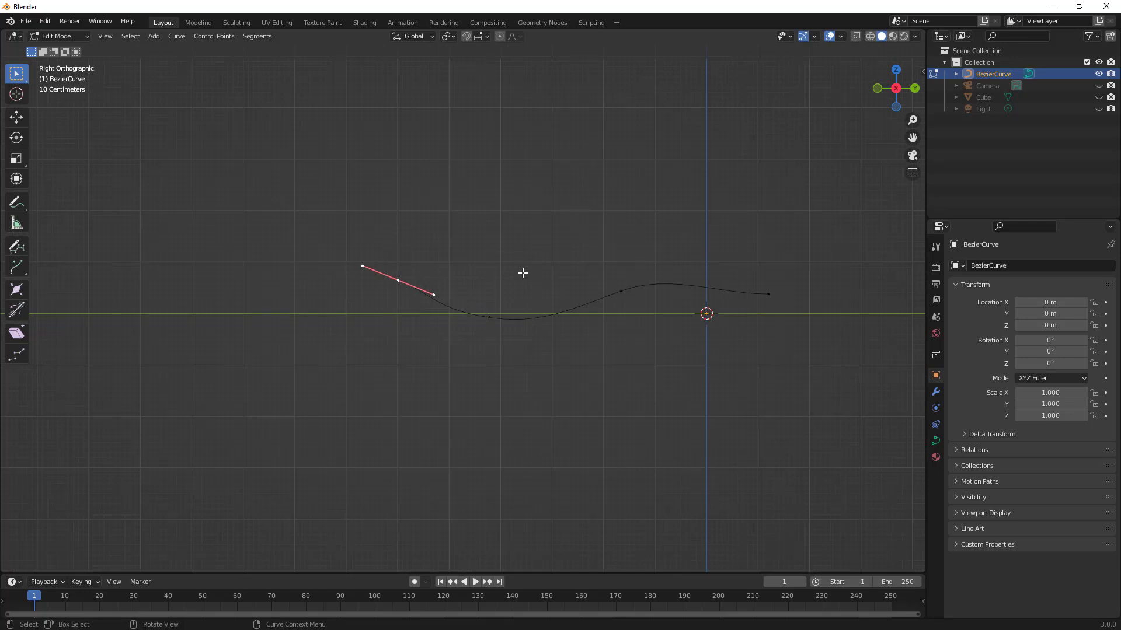
key(a)
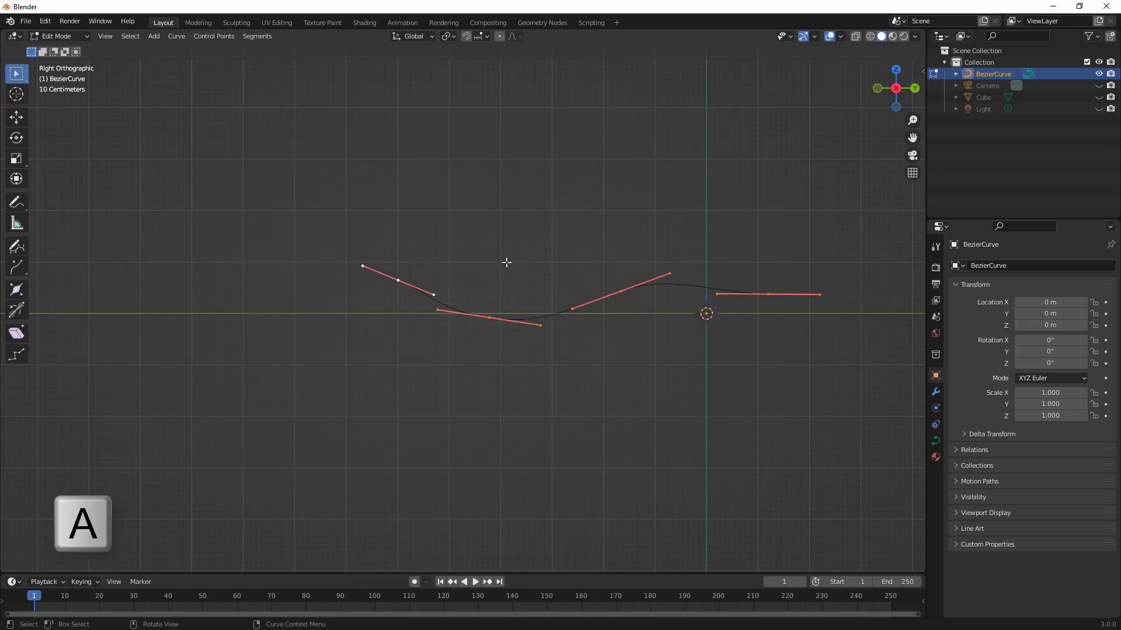
middle_drag(505, 261, 525, 310)
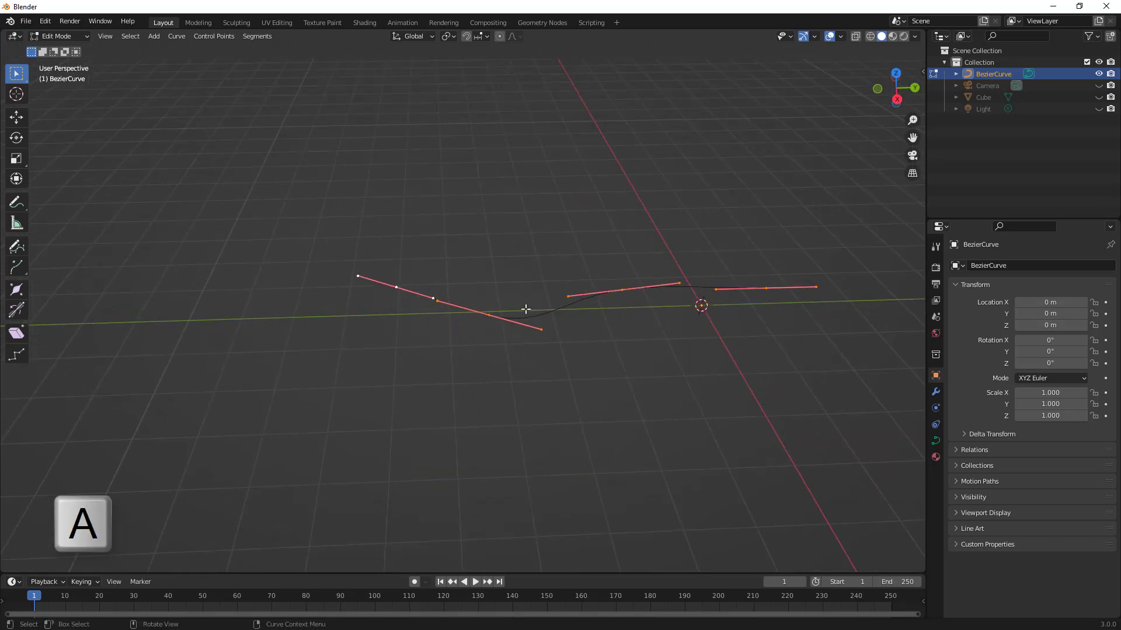
key(g)
click(526, 307)
key(shift+d)
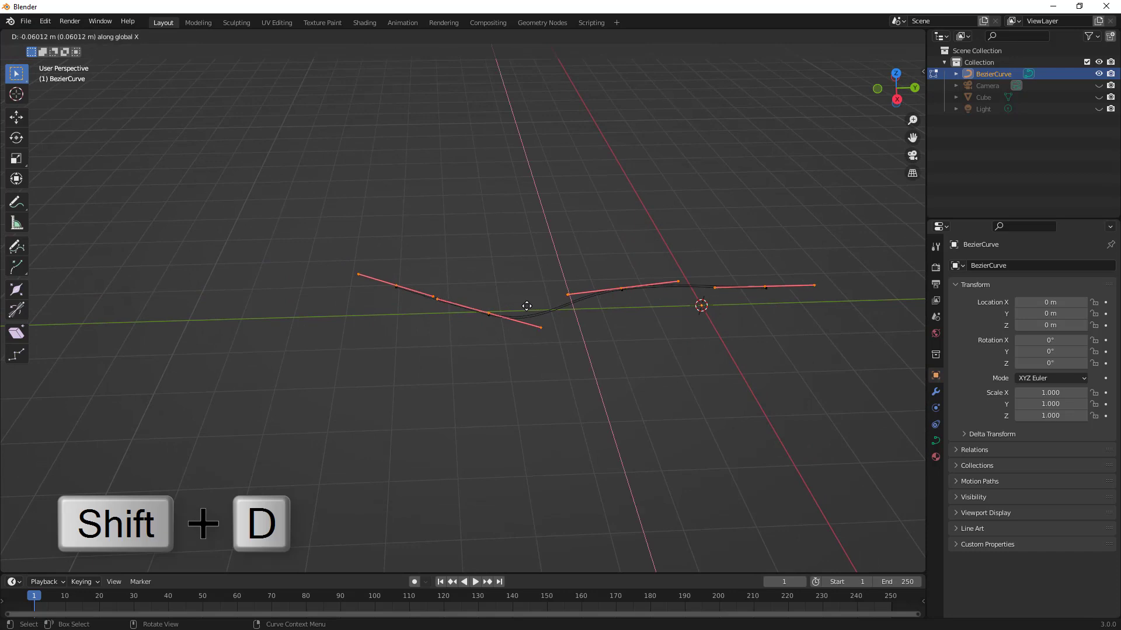
key(x)
click(534, 332)
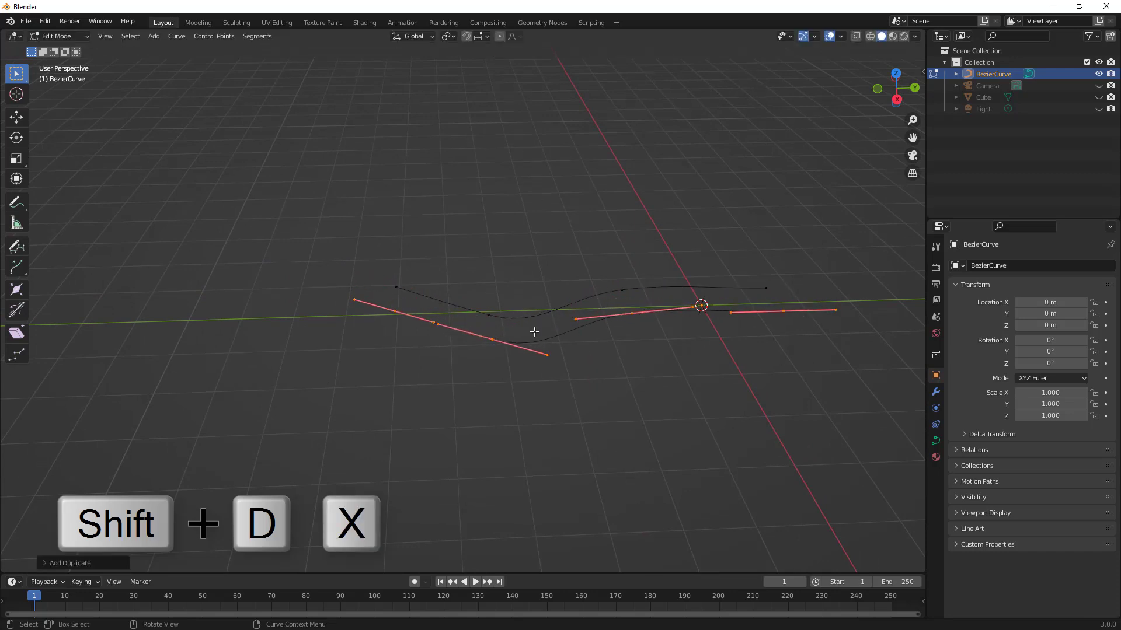
Lift the copied profile 1.426 m straight up along Z, then return to the Right view.
key(g)
key(z)
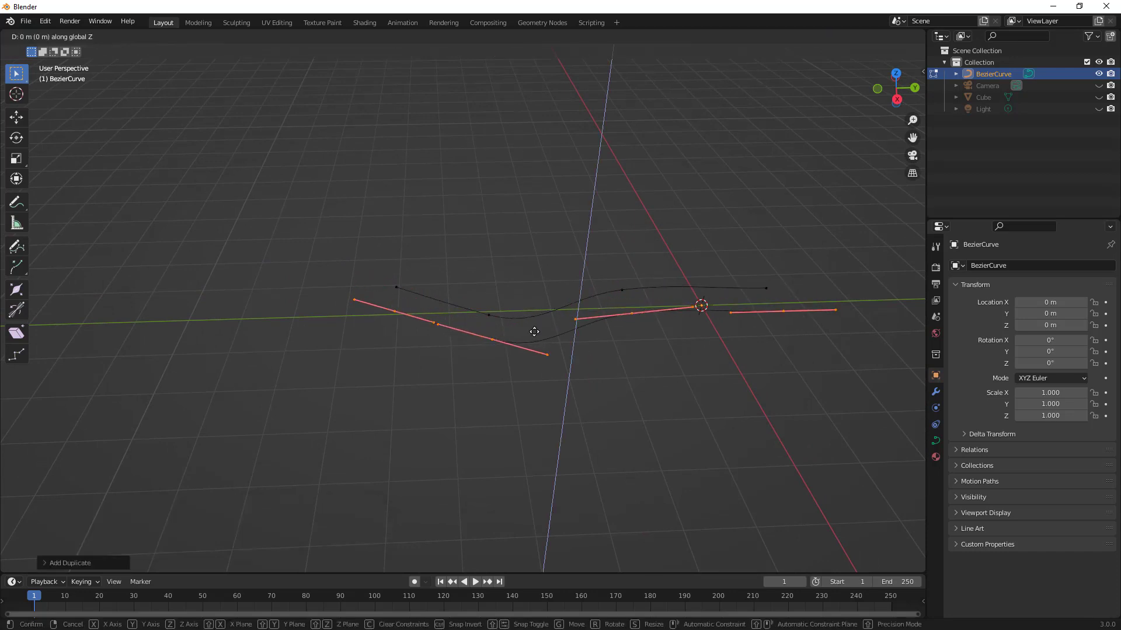
click(531, 228)
middle_drag(531, 310, 718, 240)
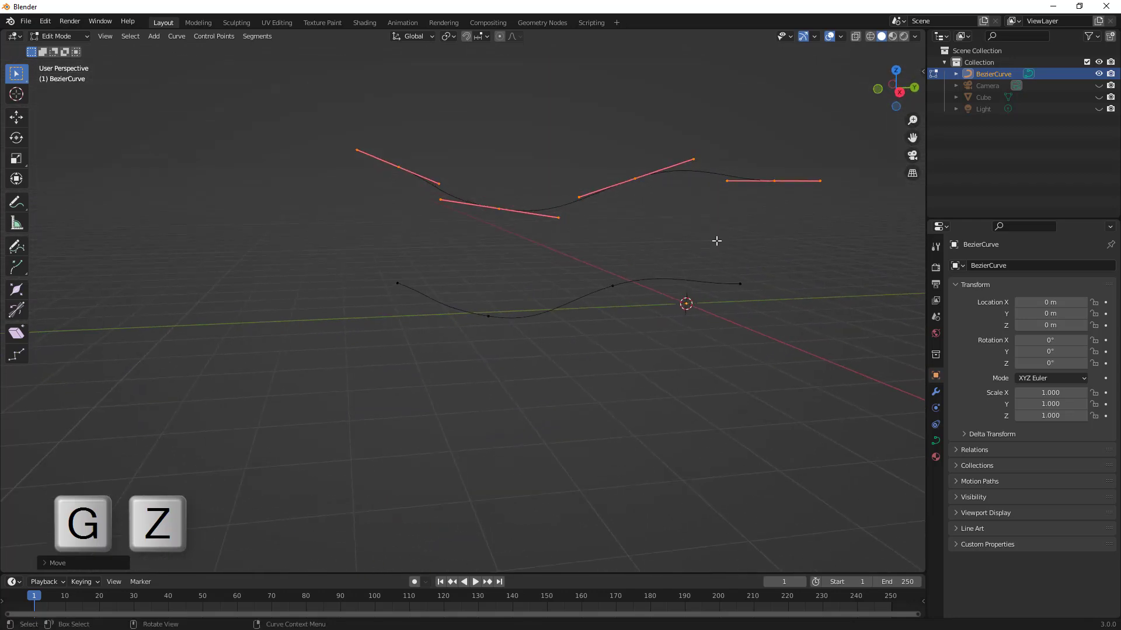
click(899, 92)
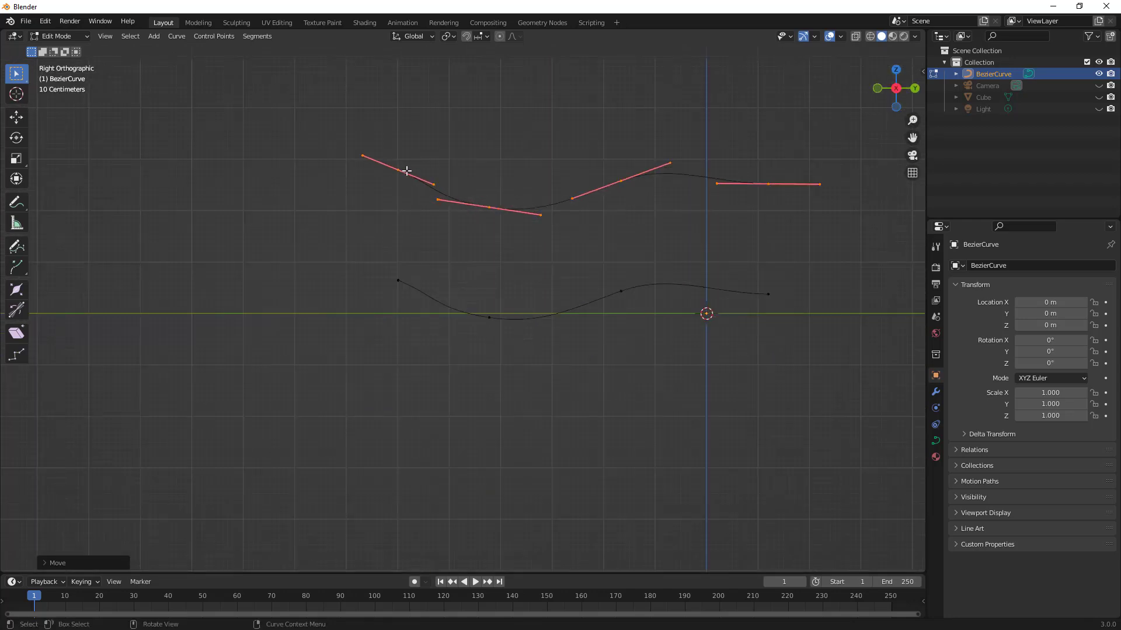
Move the upper profile's first point lower and further left, with a steeper handle.
click(407, 171)
key(g)
click(362, 203)
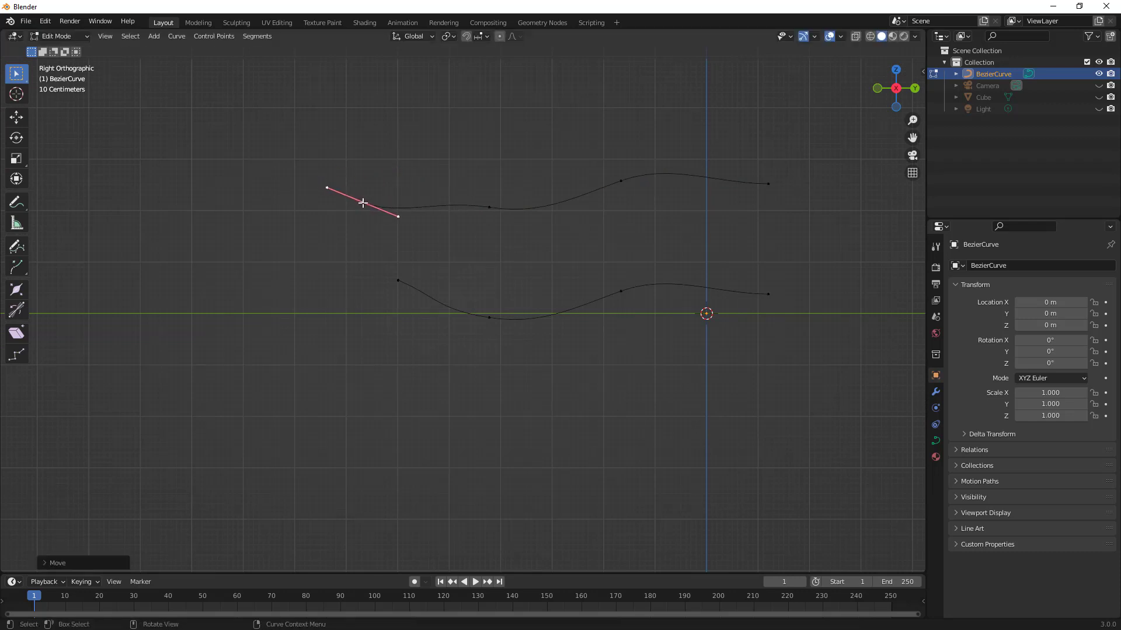
key(r)
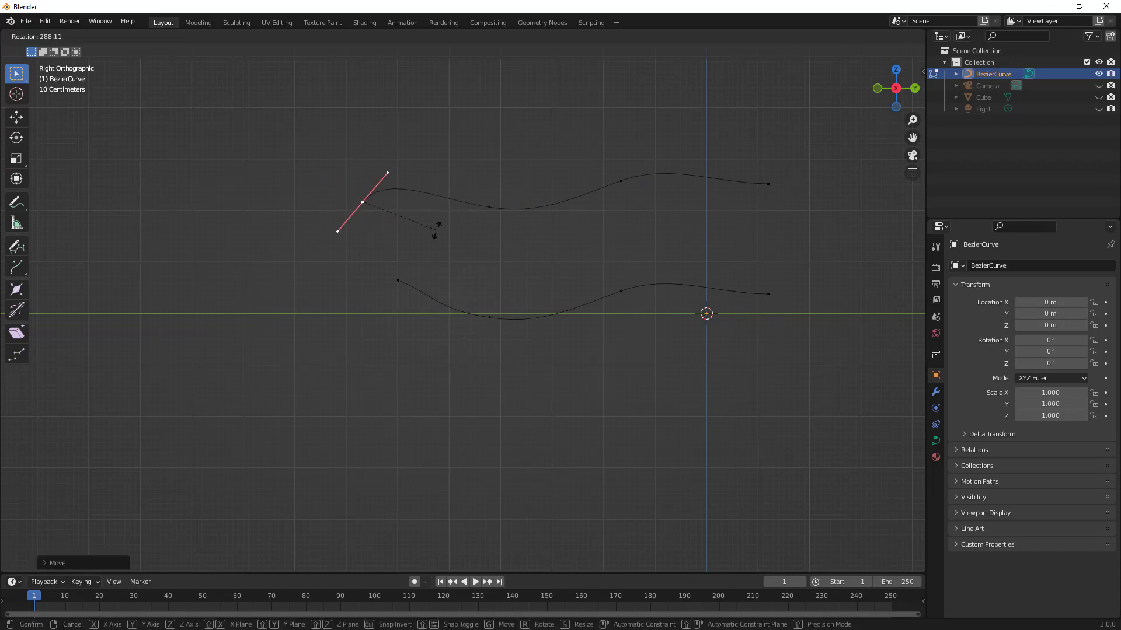
click(457, 308)
Raise the upper profile's middle point up and to the right, with a shallow handle slope.
click(489, 208)
key(g)
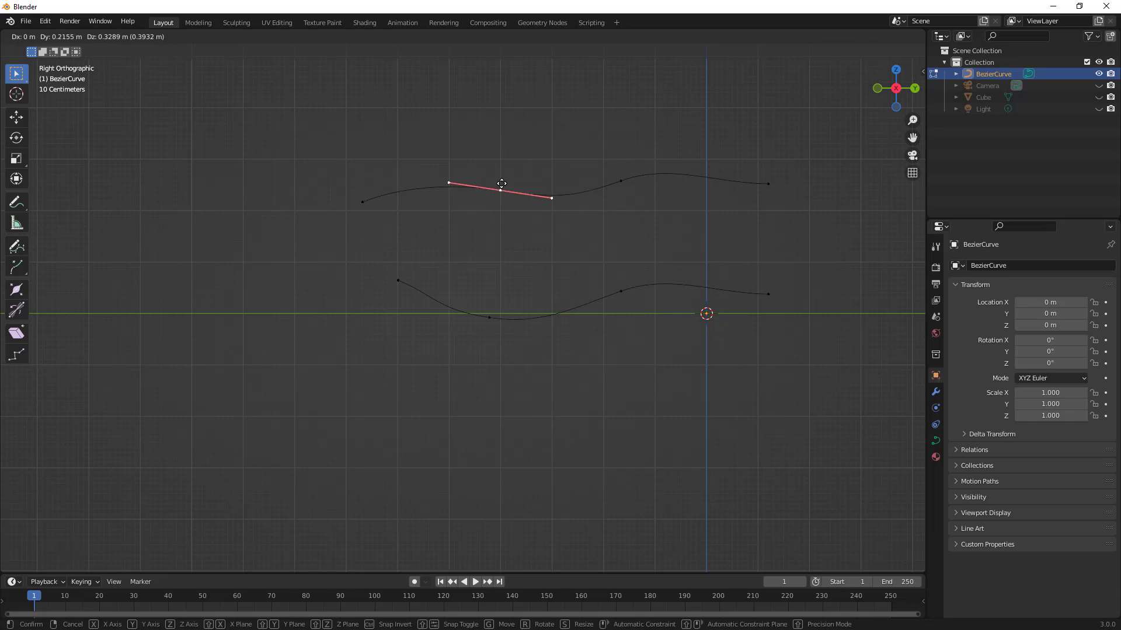
click(520, 168)
key(g)
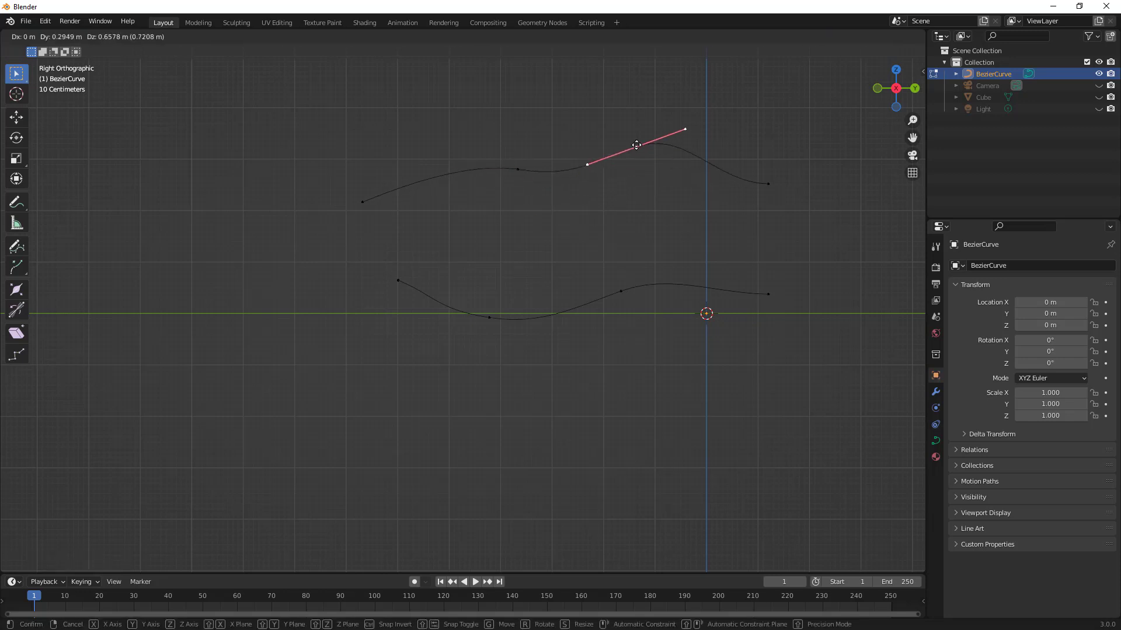
click(726, 169)
key(r)
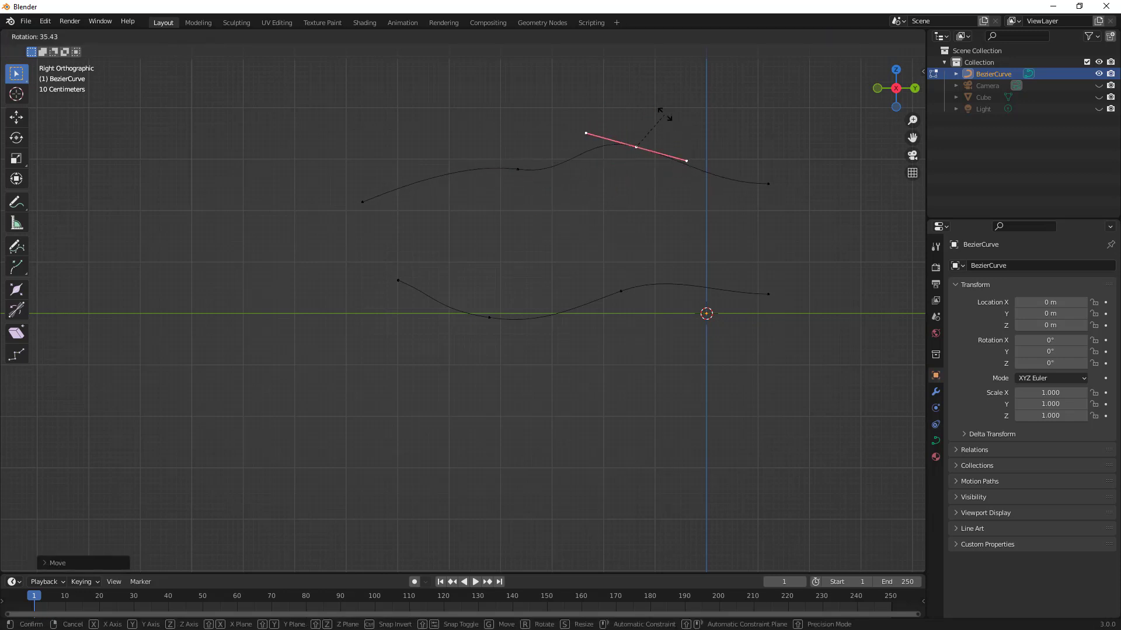
click(664, 113)
Move the upper profile's far end point right and down, tilting its handle downward.
click(766, 184)
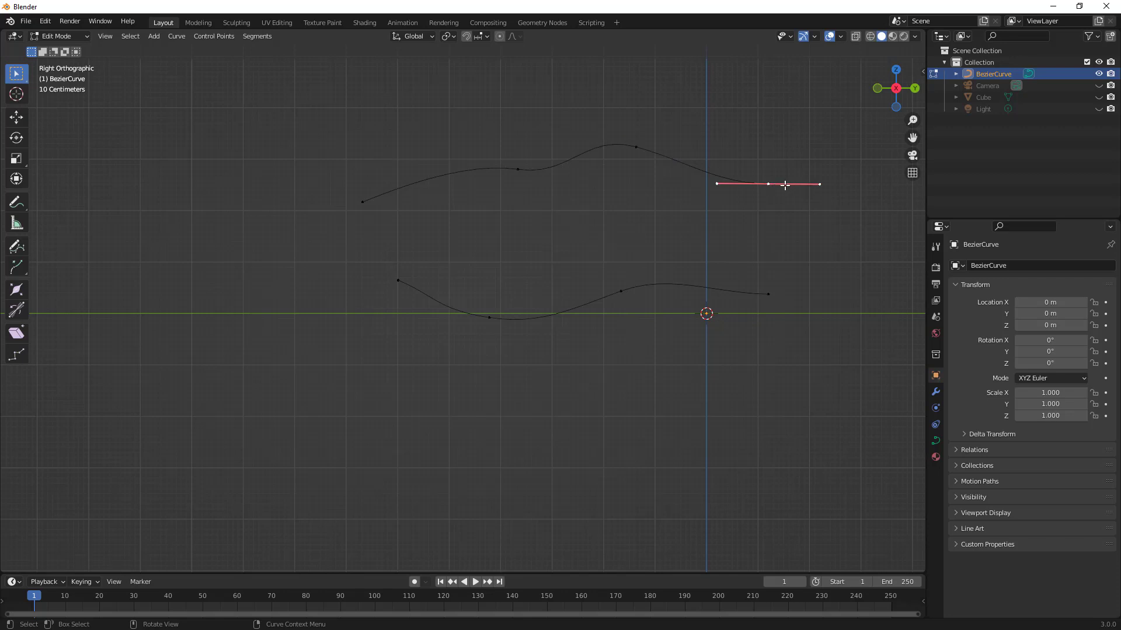
key(g)
click(815, 200)
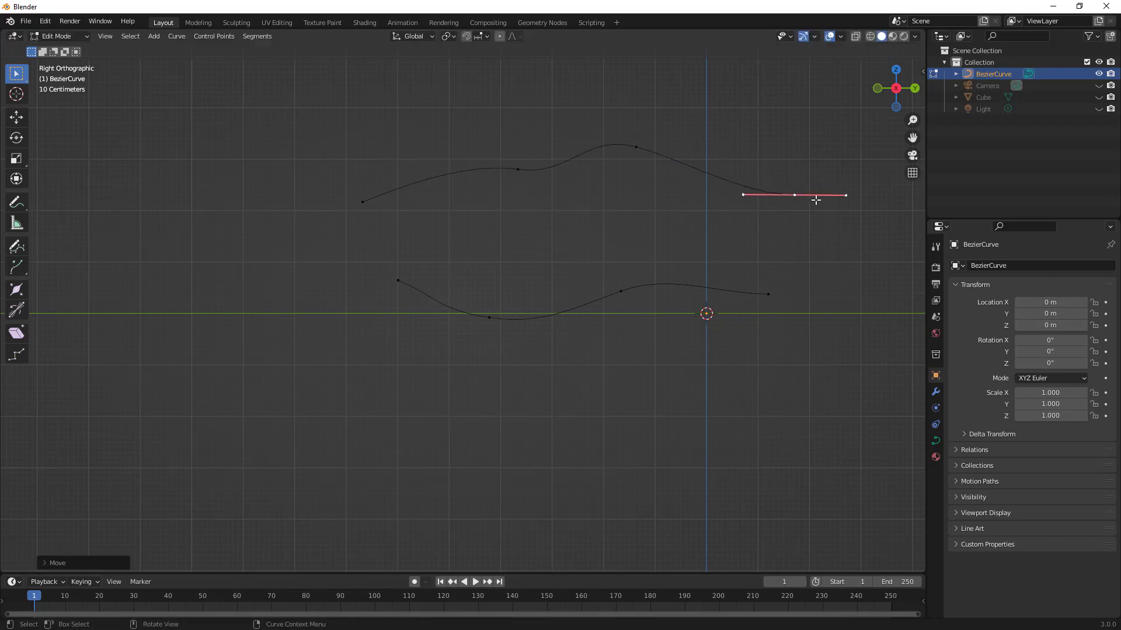
key(r)
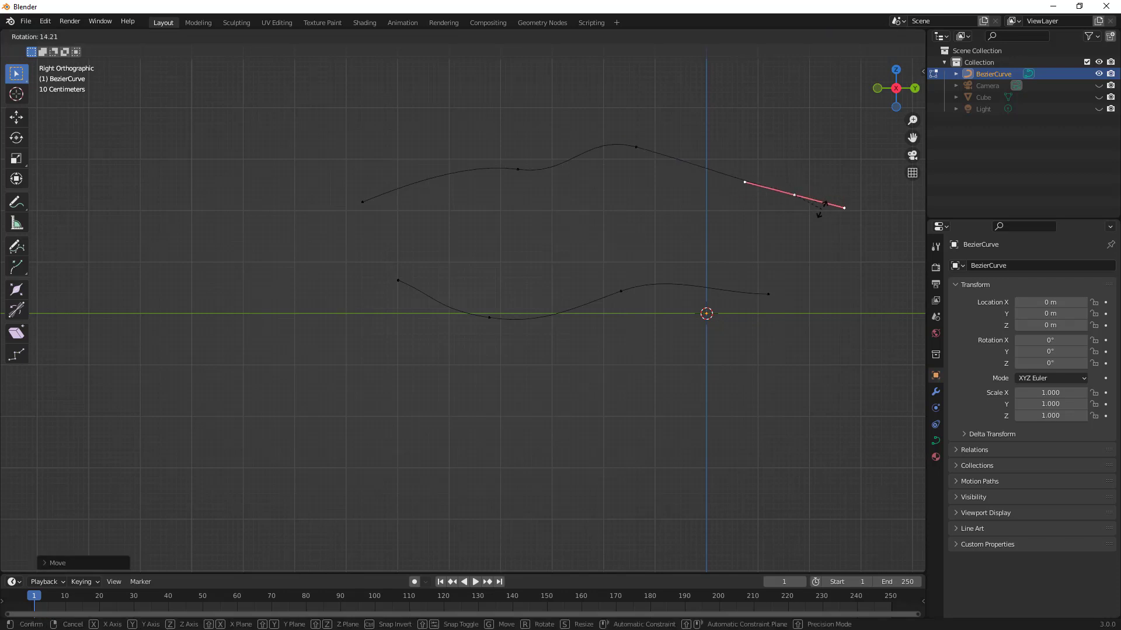
click(823, 213)
Adjust the crest point and raise the point left of it to form a smooth arch.
click(641, 147)
key(g)
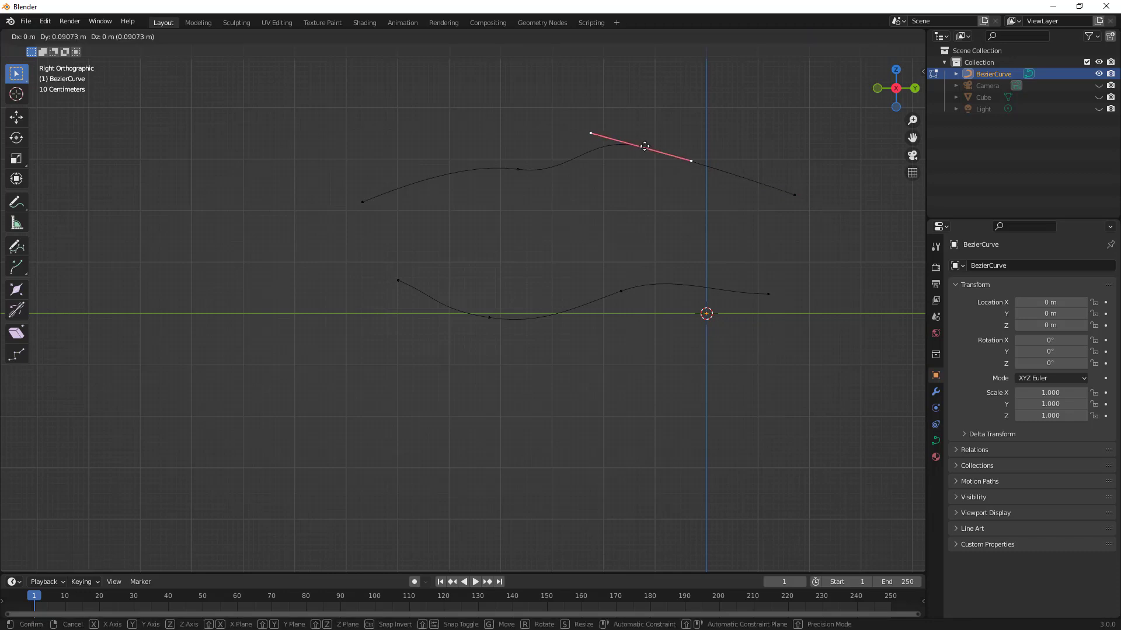
click(630, 154)
click(518, 169)
key(g)
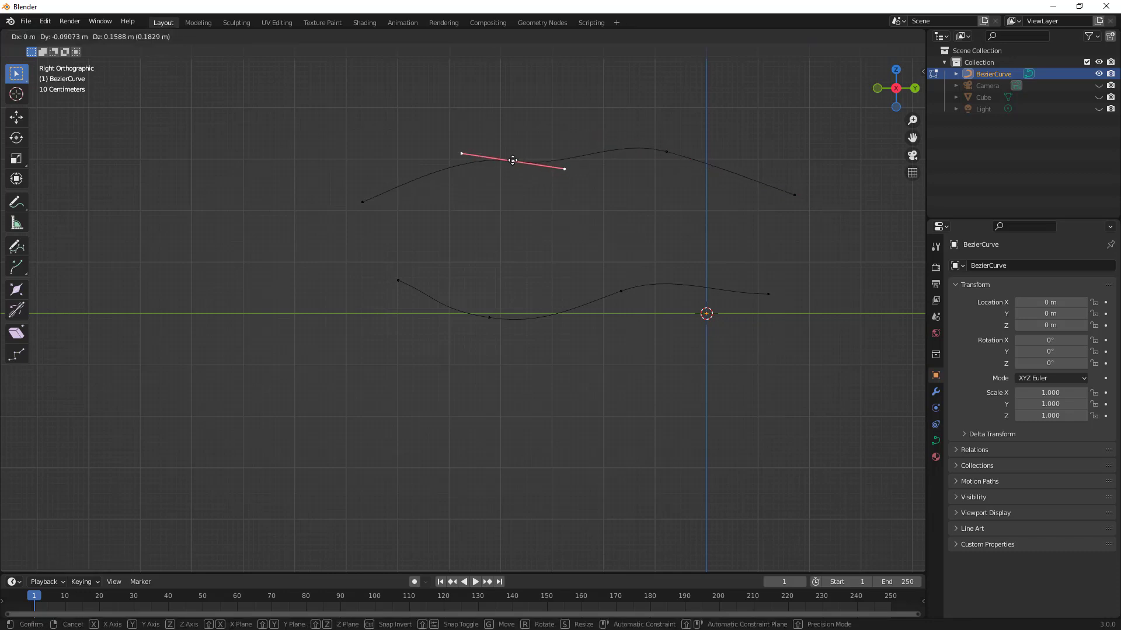
click(422, 182)
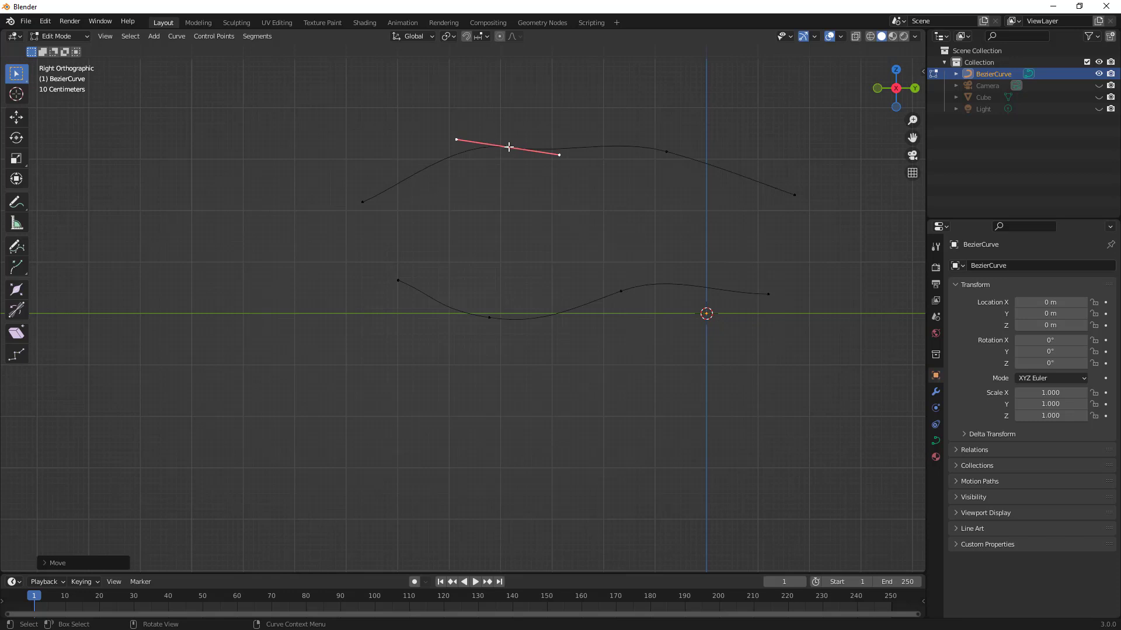
click(560, 150)
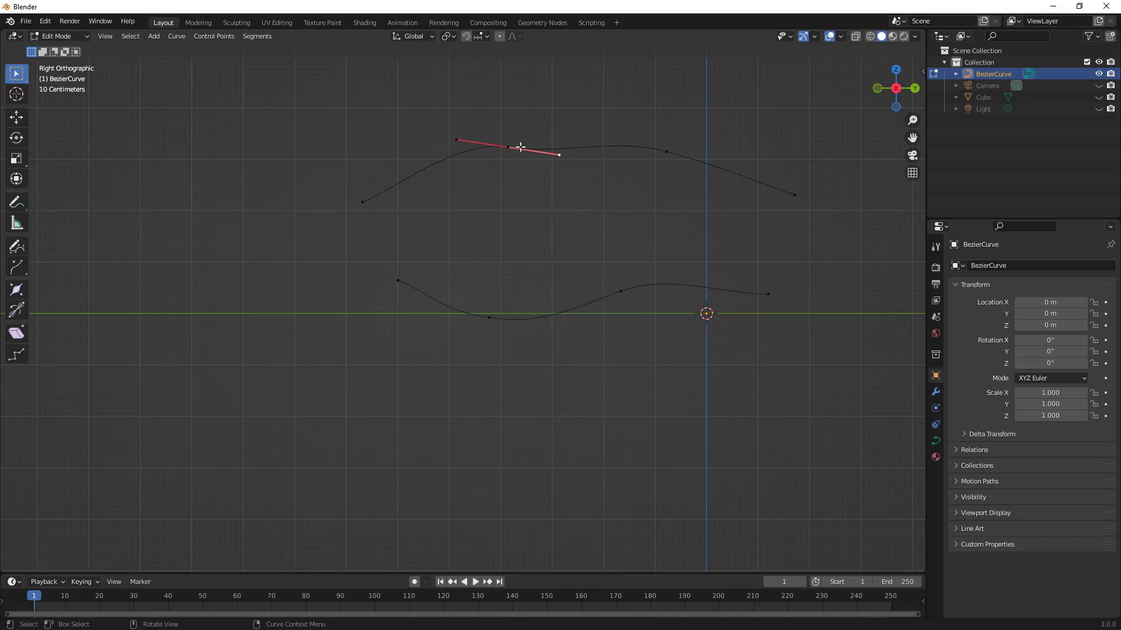
middle_drag(513, 164, 454, 167)
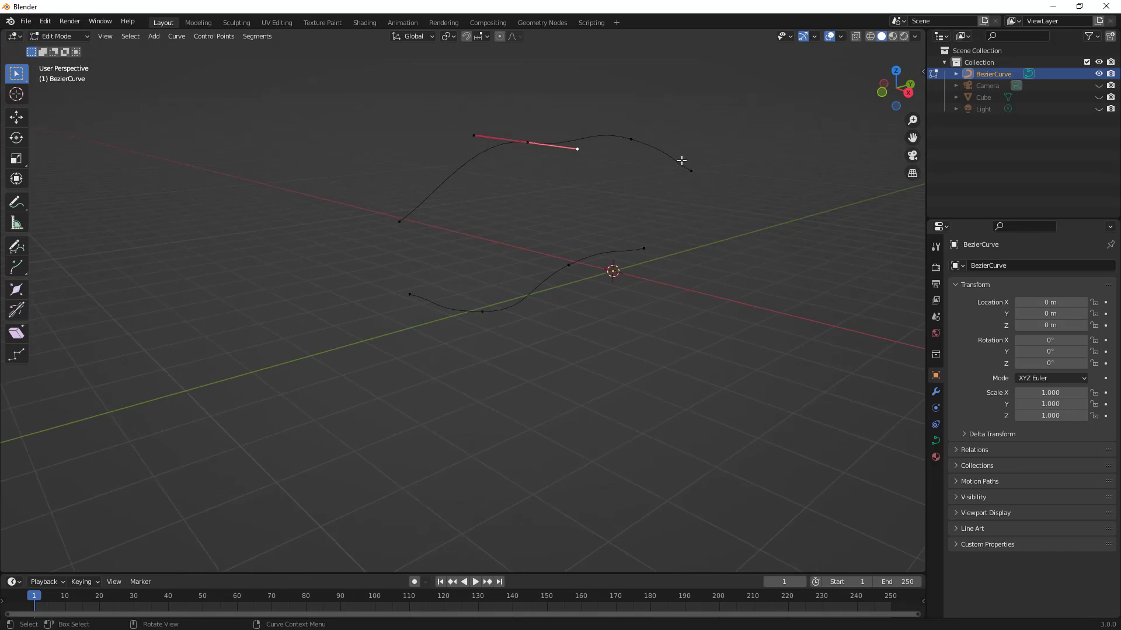
click(230, 37)
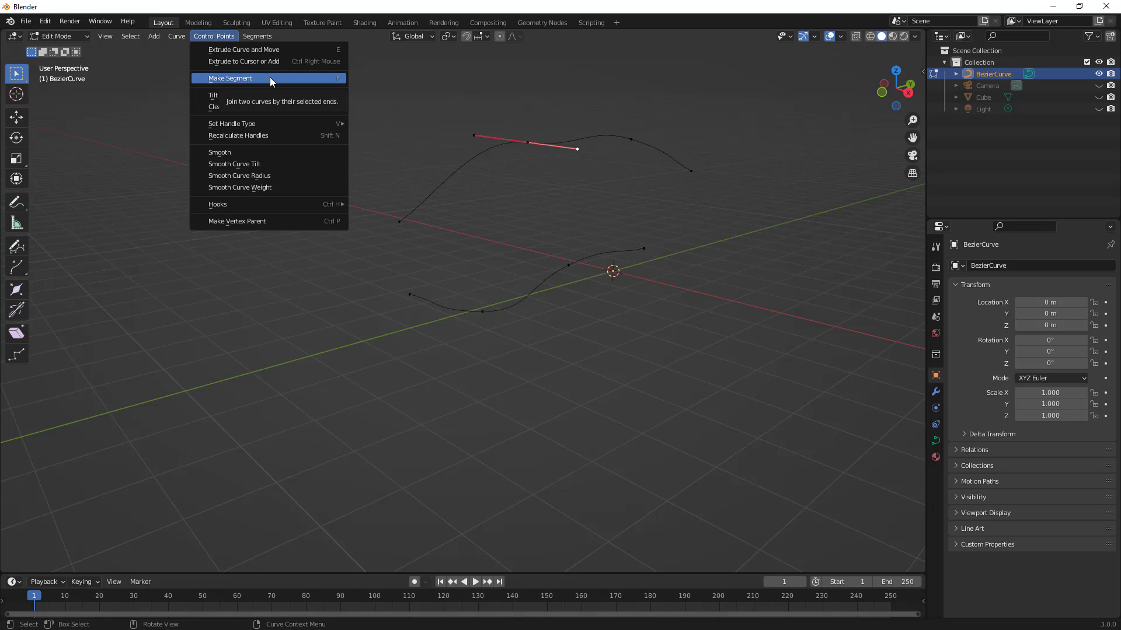
click(548, 95)
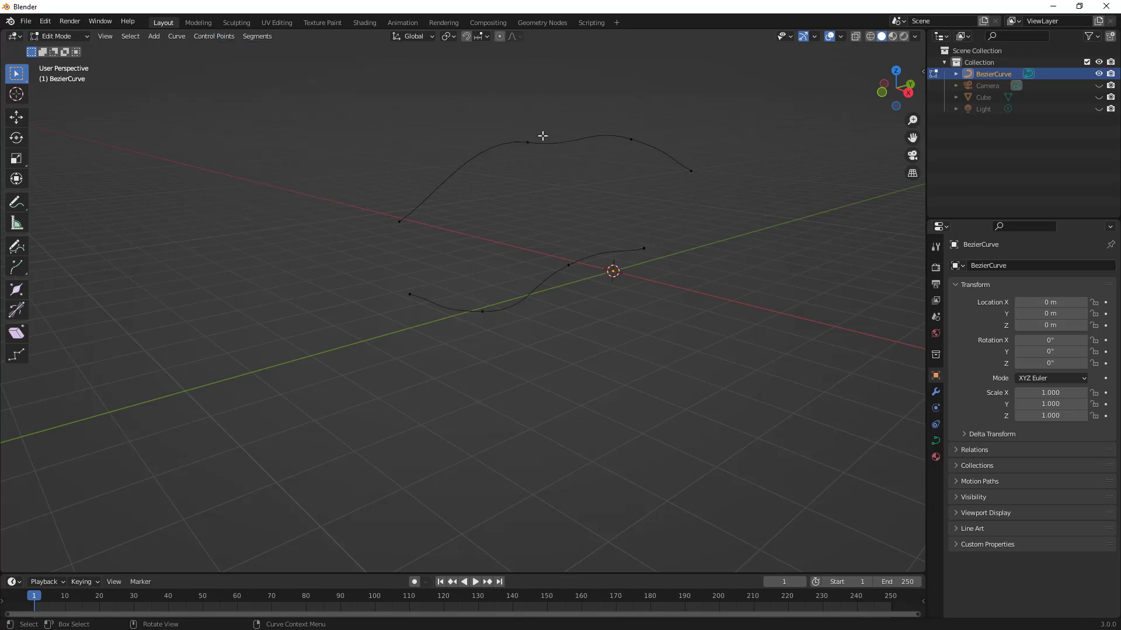
key(a)
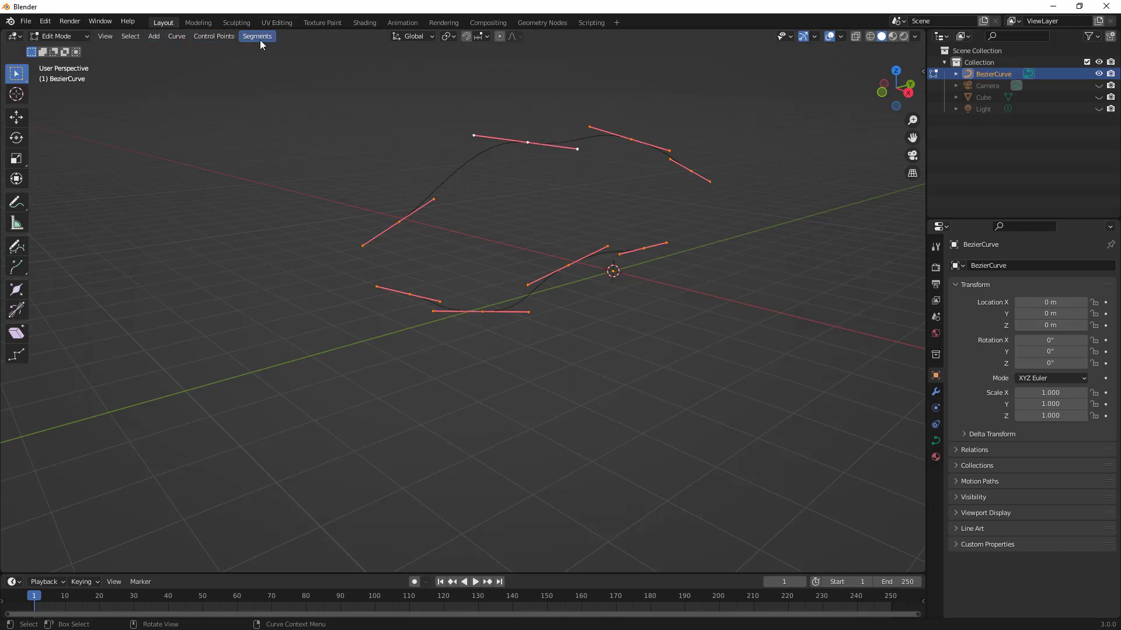
Join the left end points of the upper and lower profiles with a new segment.
click(477, 220)
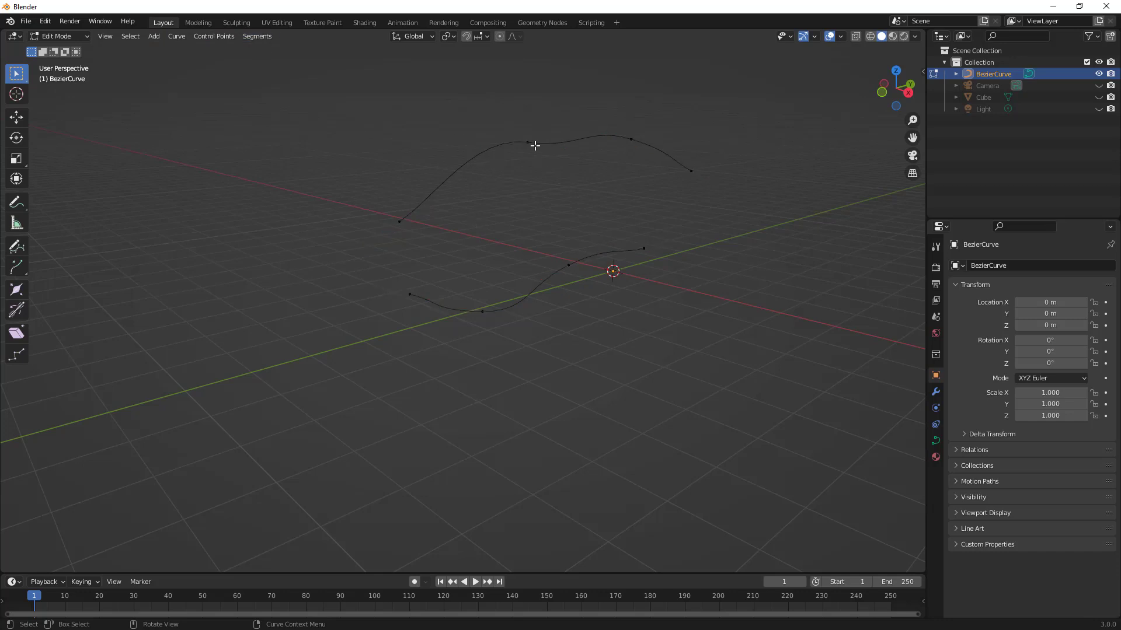
mouse_move(497, 174)
middle_down()
mouse_move(466, 168)
mouse_move(491, 157)
middle_up()
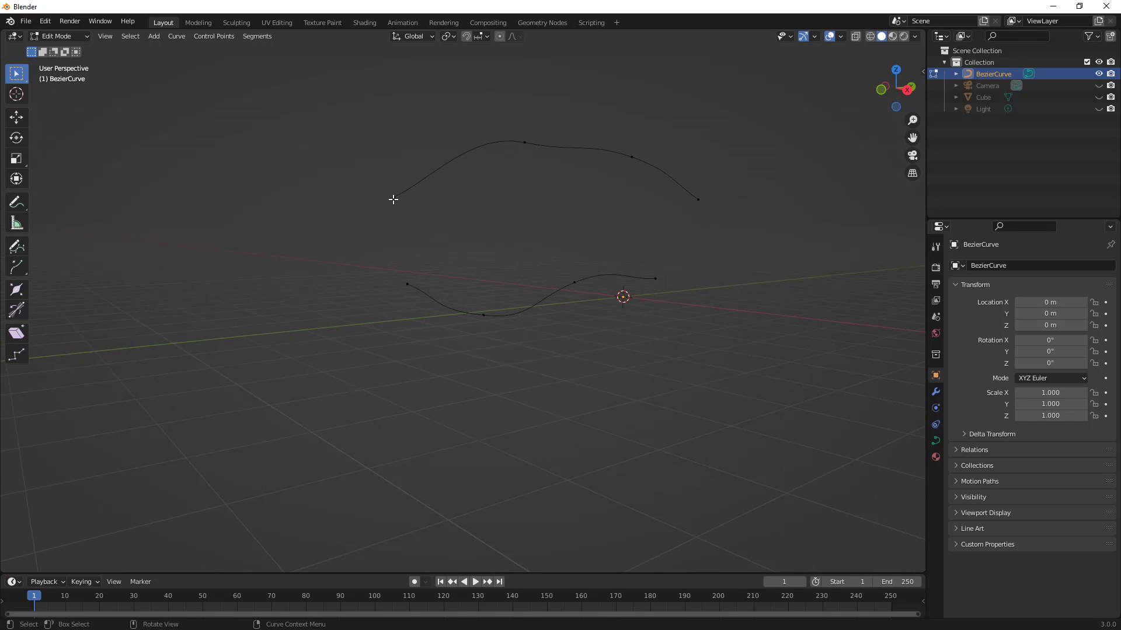
click(394, 197)
shift+click(408, 286)
key(f)
Join the right end points to close the loop, then select all points.
mouse_move(422, 233)
middle_down()
mouse_move(318, 204)
mouse_move(402, 223)
middle_up()
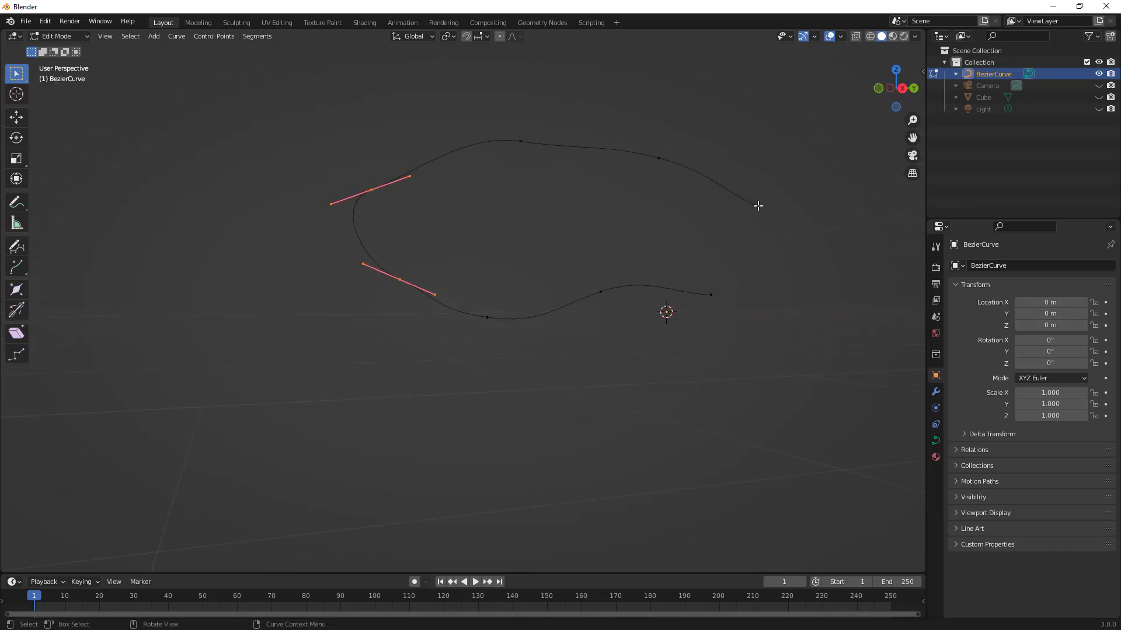
click(758, 206)
shift+click(713, 296)
key(f)
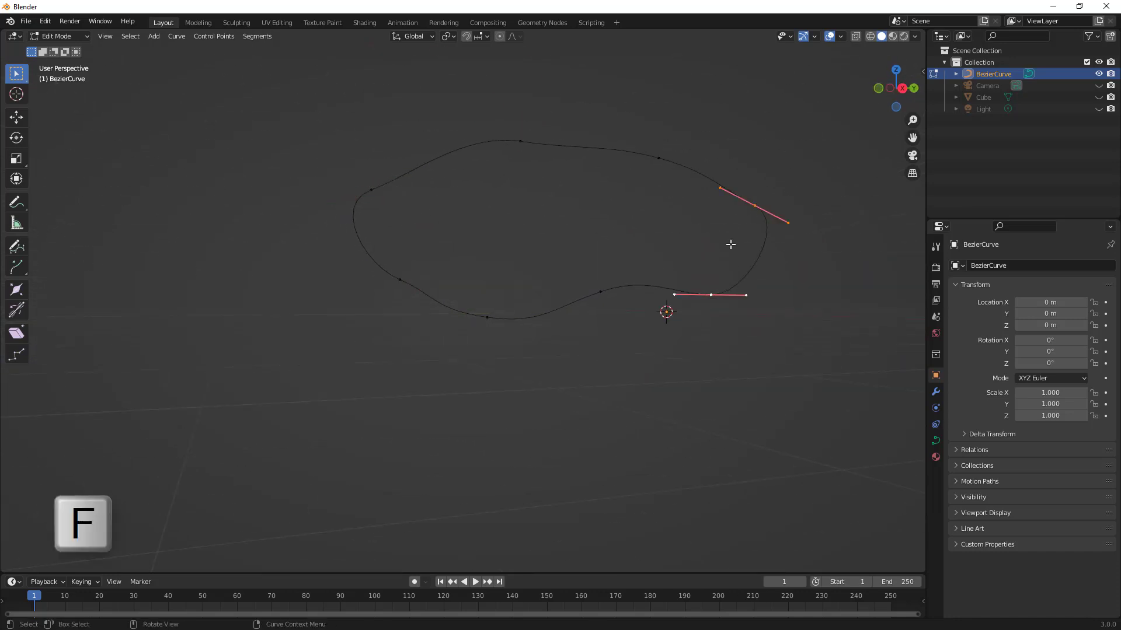
middle_drag(730, 243, 658, 207)
key(a)
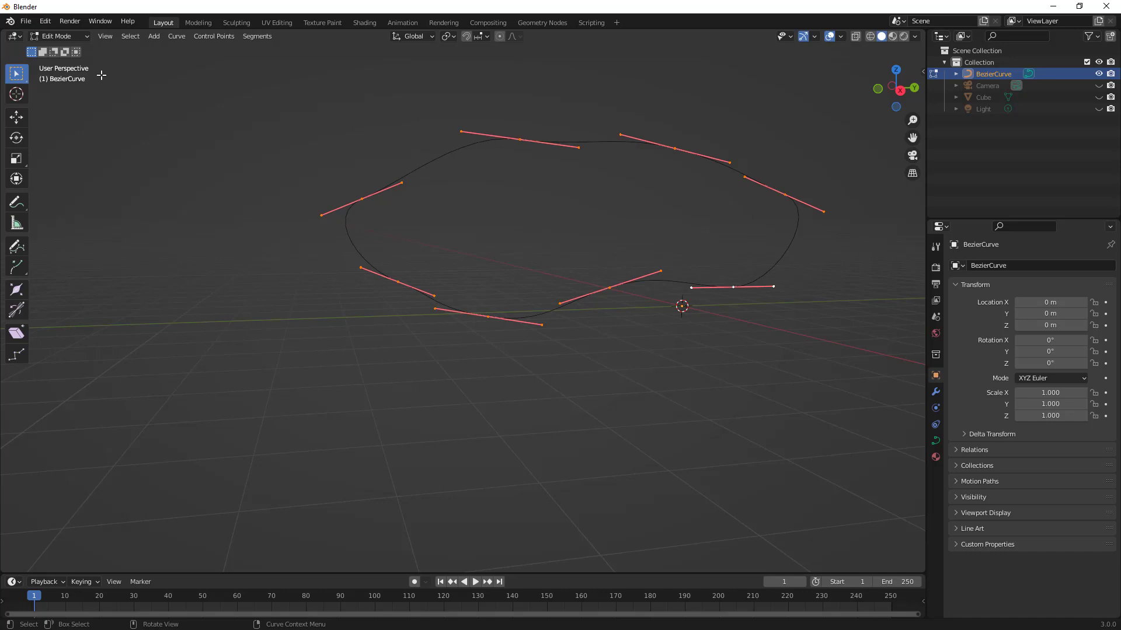
In Object Mode, convert the closed BezierCurve to a mesh, then switch to Edit Mode.
click(57, 37)
click(59, 48)
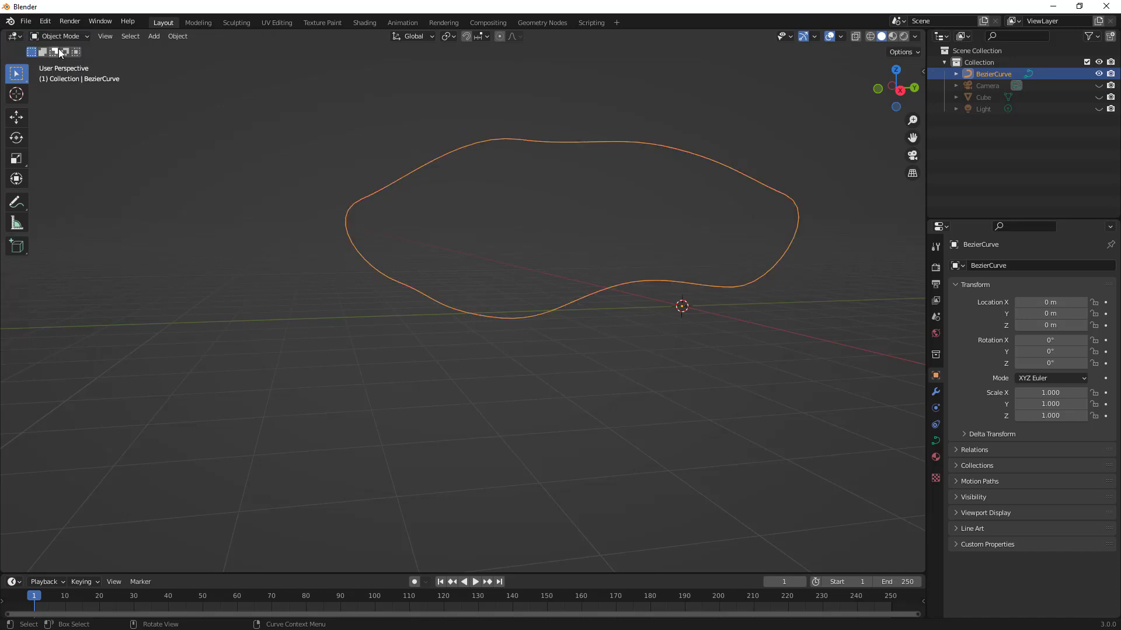
click(177, 36)
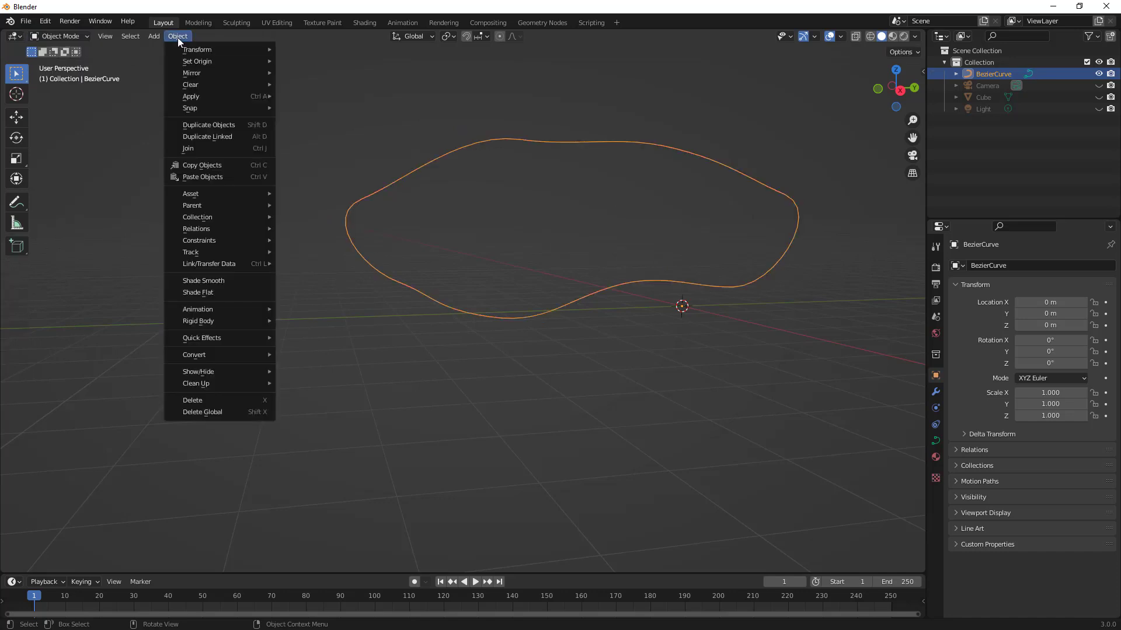
mouse_move(254, 355)
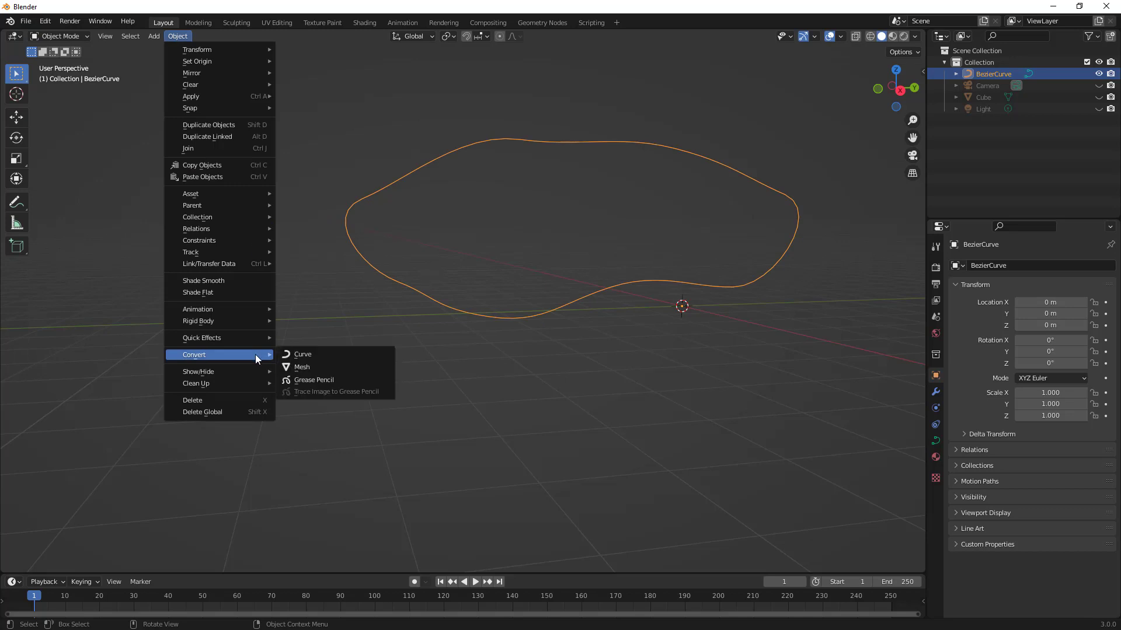
click(300, 367)
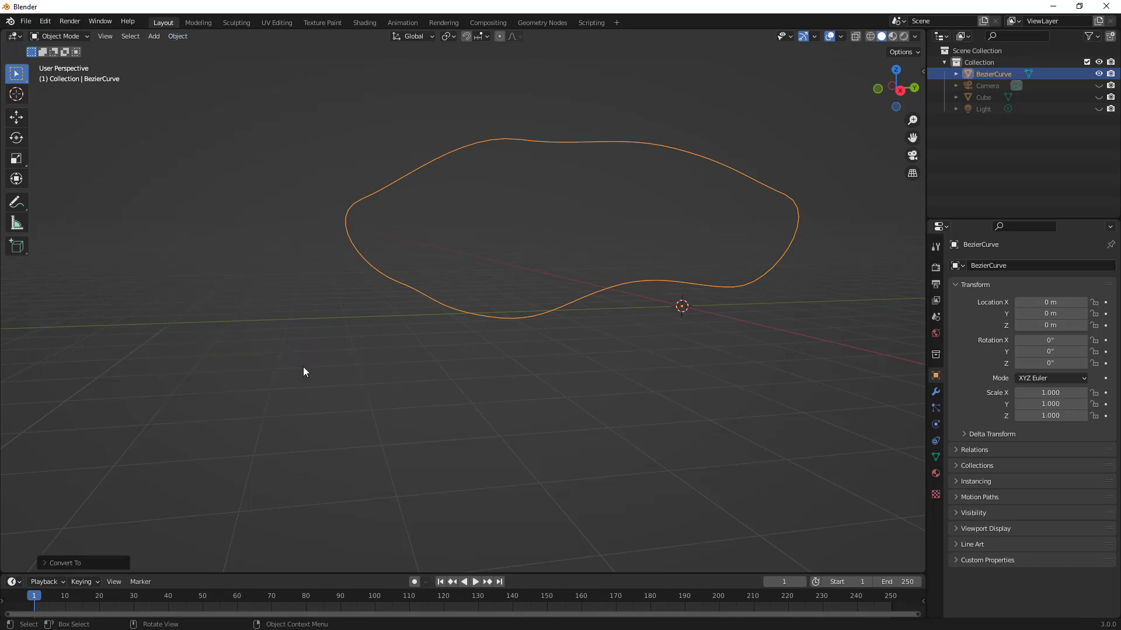
click(54, 38)
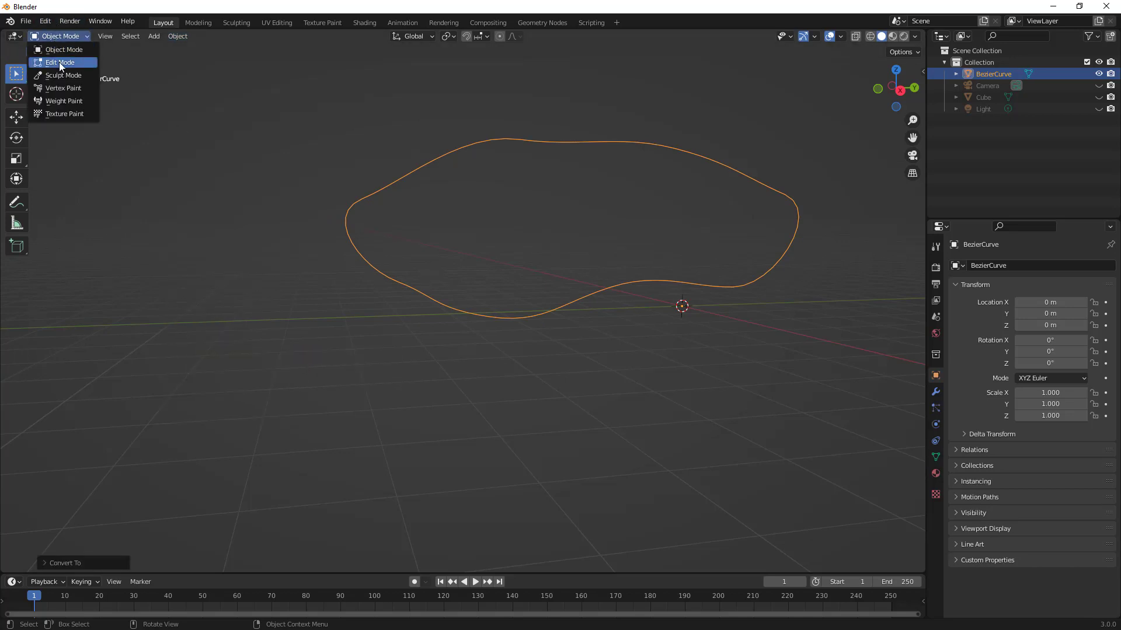
click(58, 61)
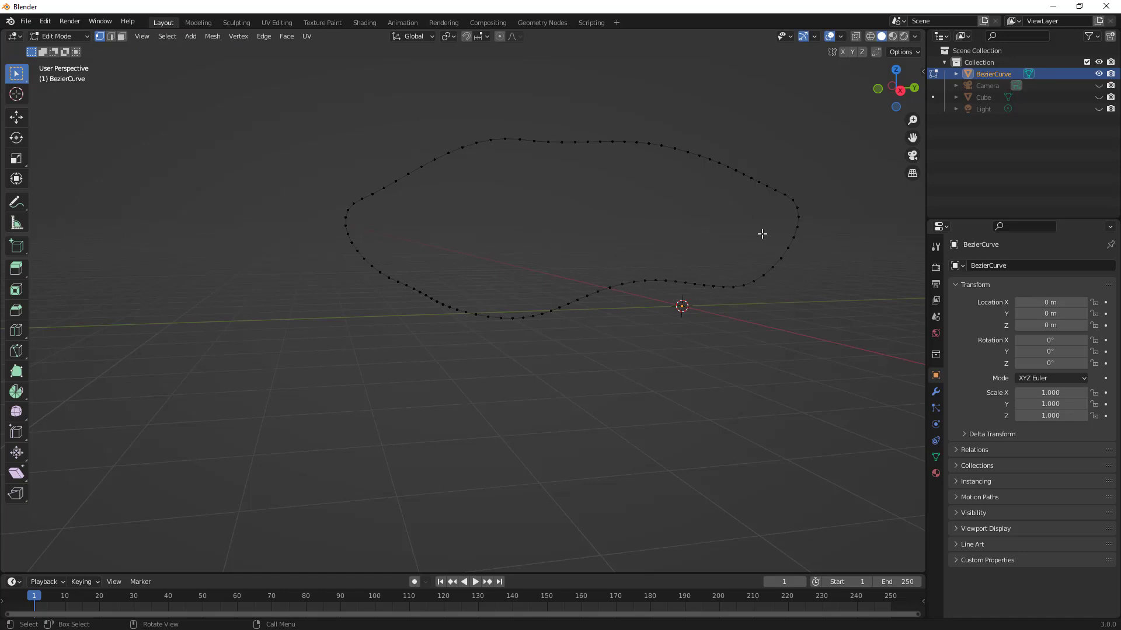
Fill all outline vertices with Face > Fill, undo it, then apply Face > Grid Fill instead.
key(a)
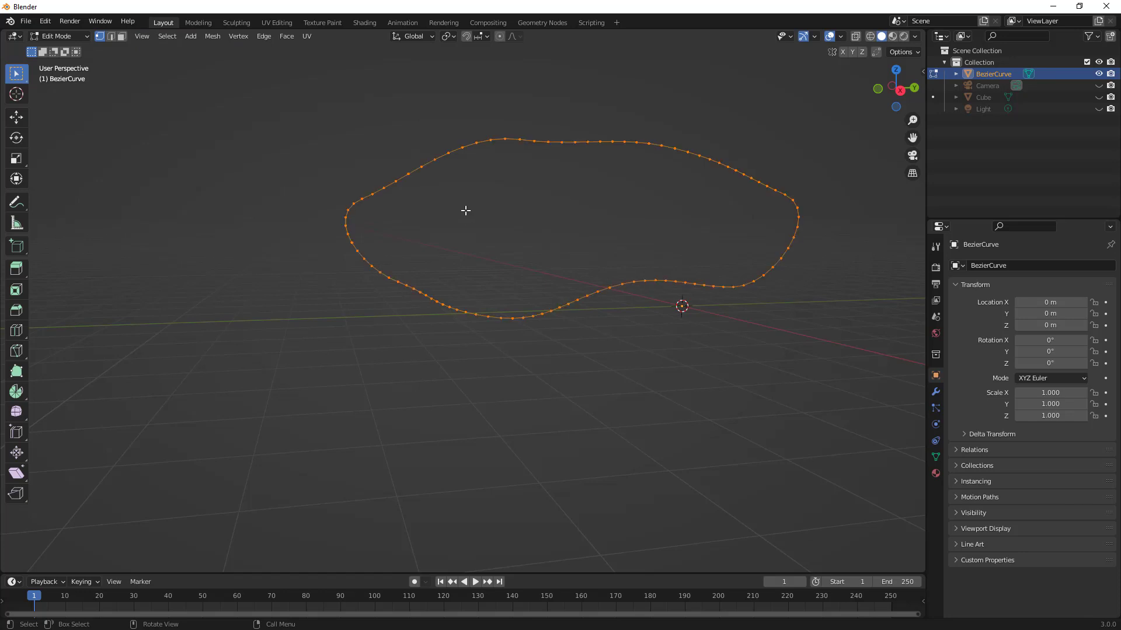
click(288, 37)
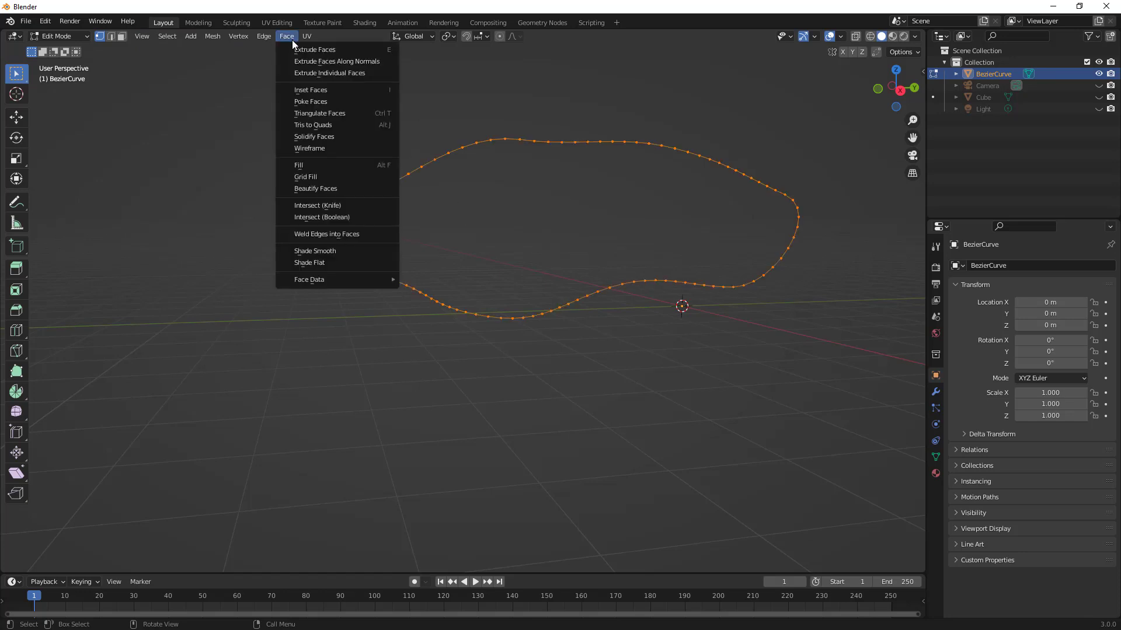
click(313, 164)
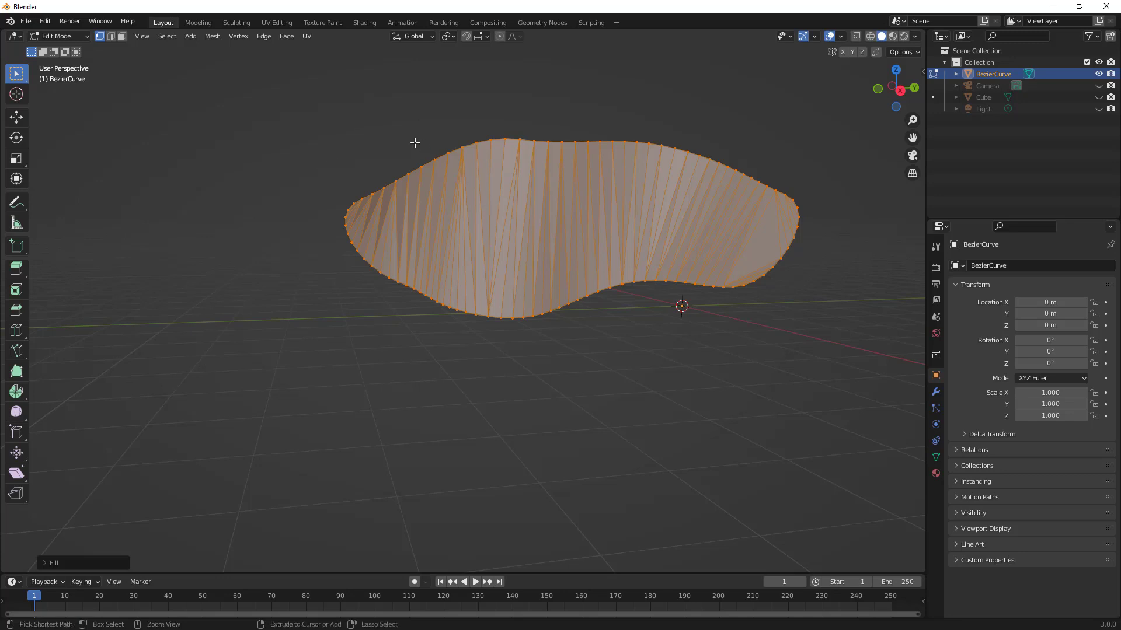
key(ctrl+z)
click(285, 36)
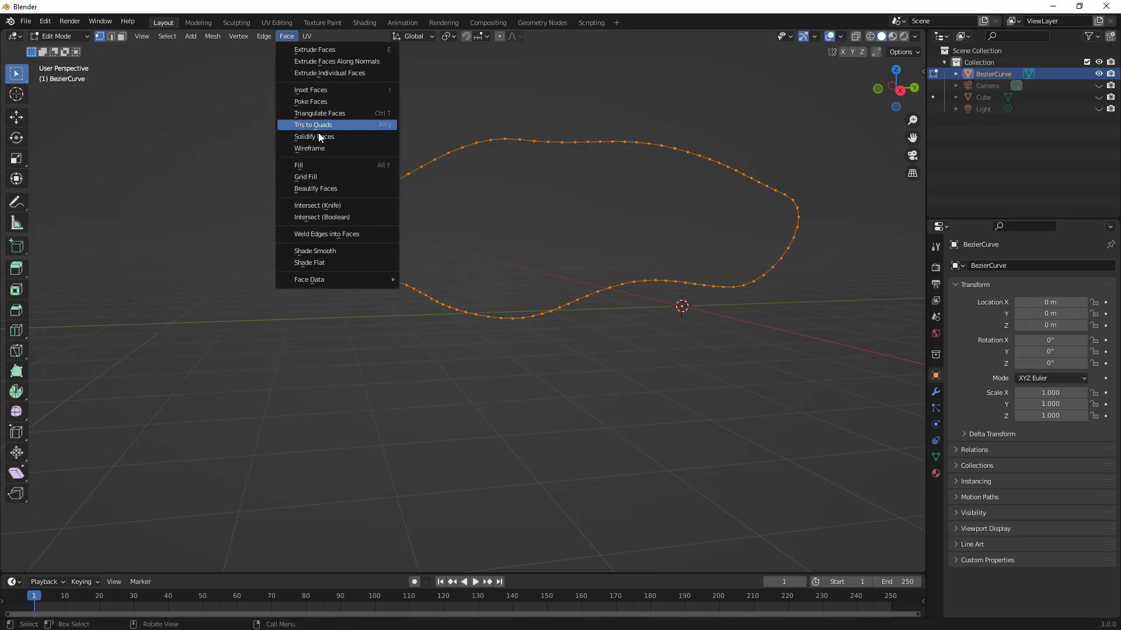
click(320, 178)
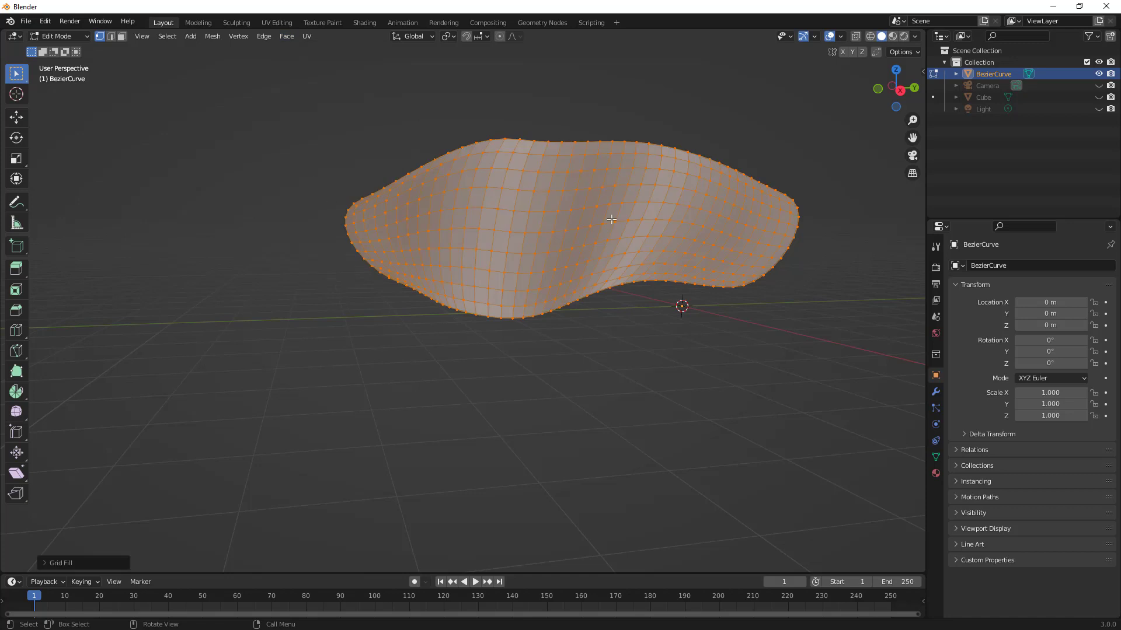
middle_drag(651, 221, 622, 179)
Undo the grid fill and join two adjacent right-side vertices with a new edge.
key(ctrl+z)
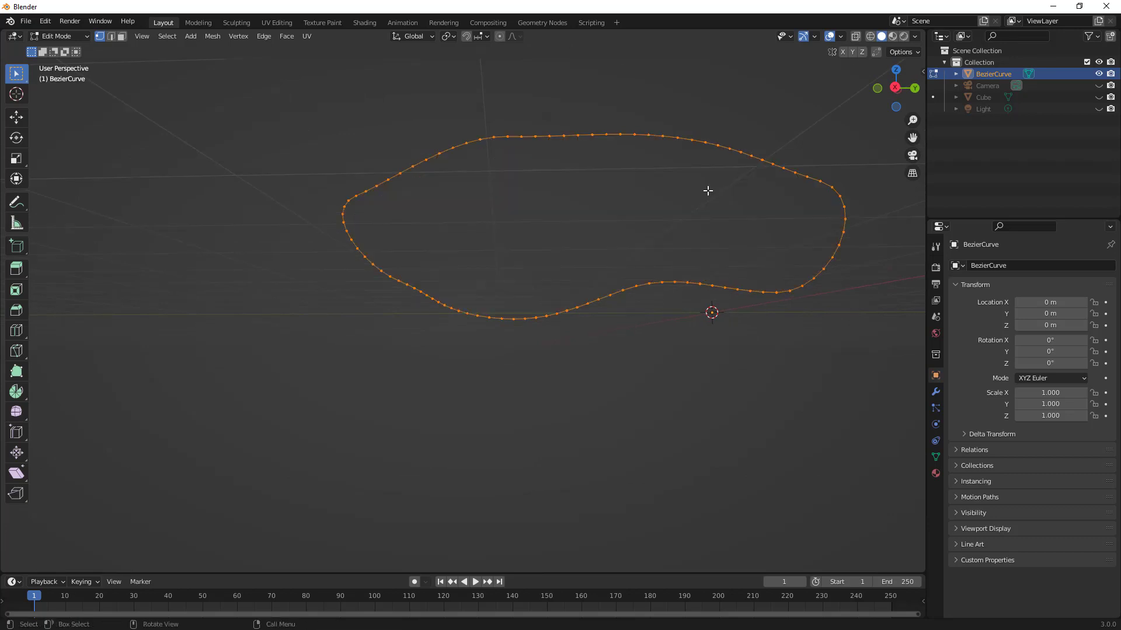
click(853, 231)
scroll(853, 230, up, 1)
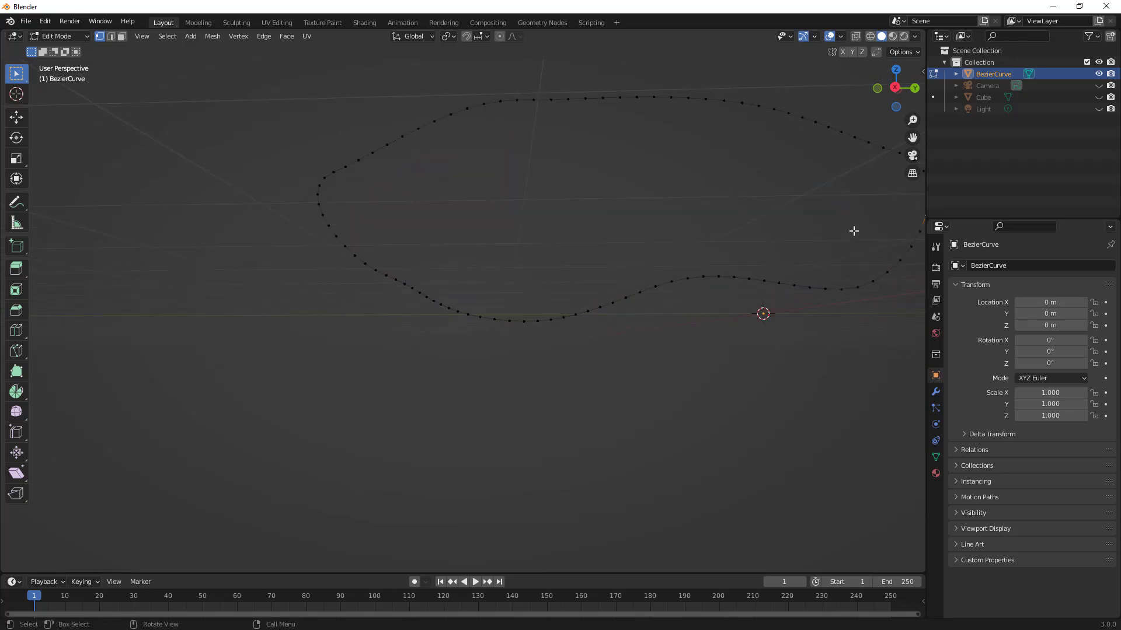
shift+middle_drag(853, 231, 631, 265)
shift+click(675, 242)
shift+click(674, 272)
key(f)
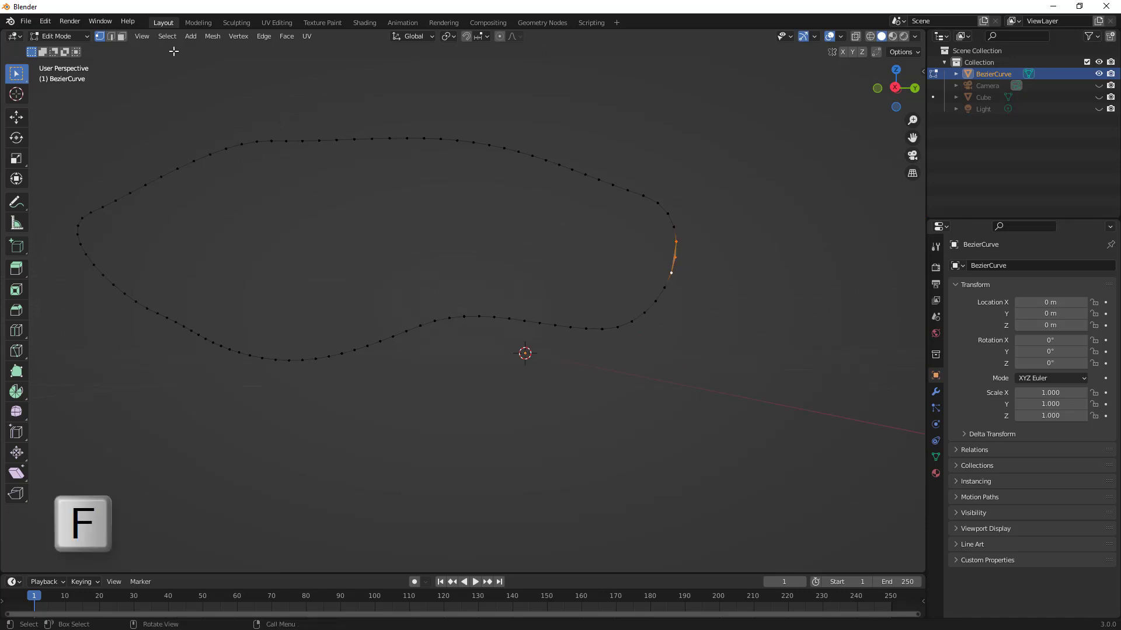
In edge select, grow a strip of faces from the new edge leftward to the outline's left end.
click(112, 36)
scroll(704, 257, up, 5)
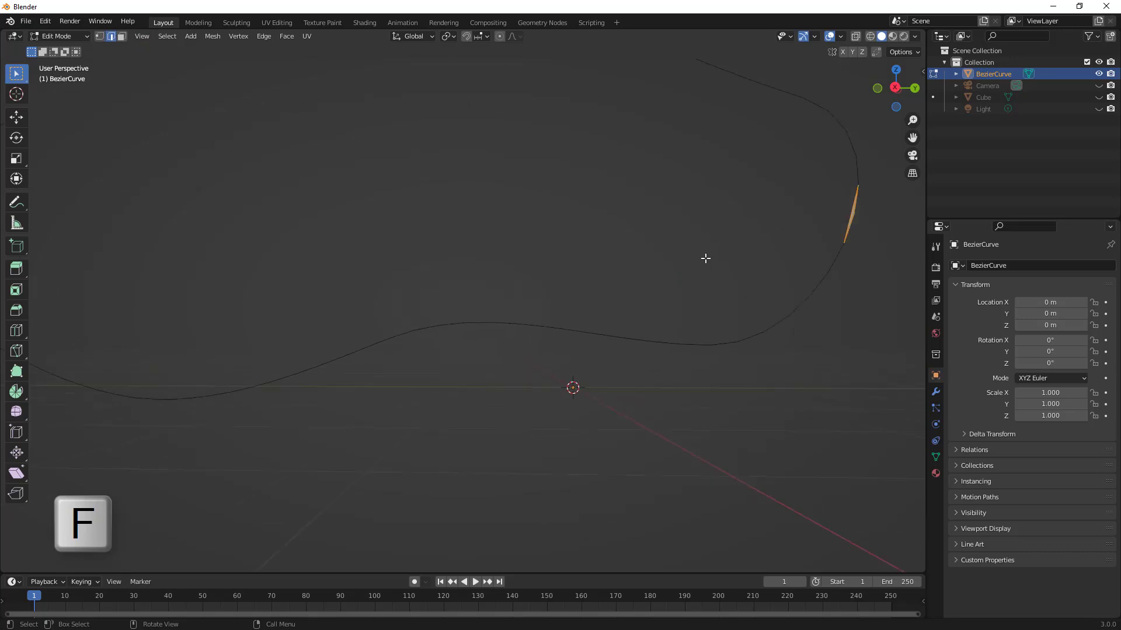
shift+middle_drag(700, 256, 615, 268)
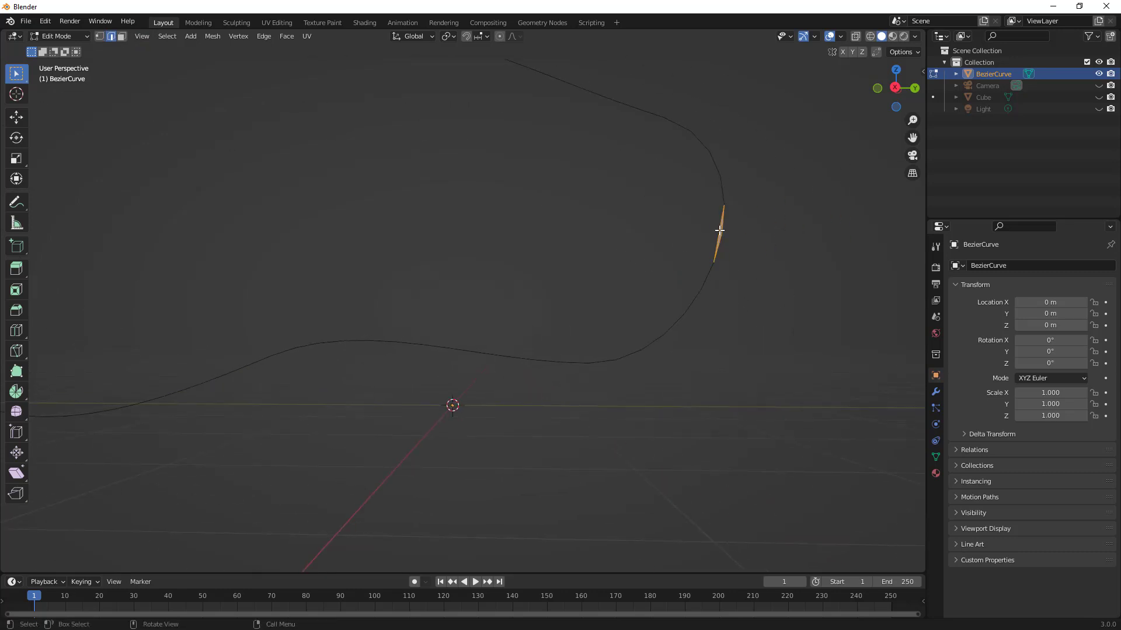
click(718, 232)
key(f)
key(f)
key(f)
key(f)
key(f)
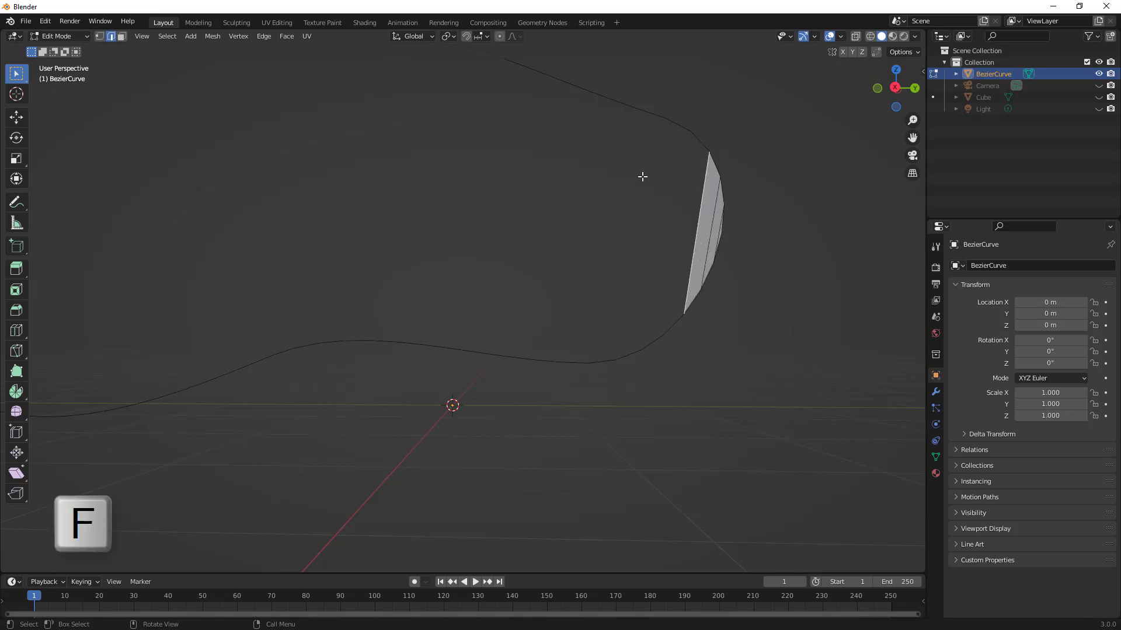
key(f)
key(f)
key(f)
middle_drag(637, 184, 624, 290)
key(f)
key(f)
scroll(584, 281, down, 4)
key(f)
key(f)
key(f)
key(f)
key(f)
key(f)
key(f)
key(f)
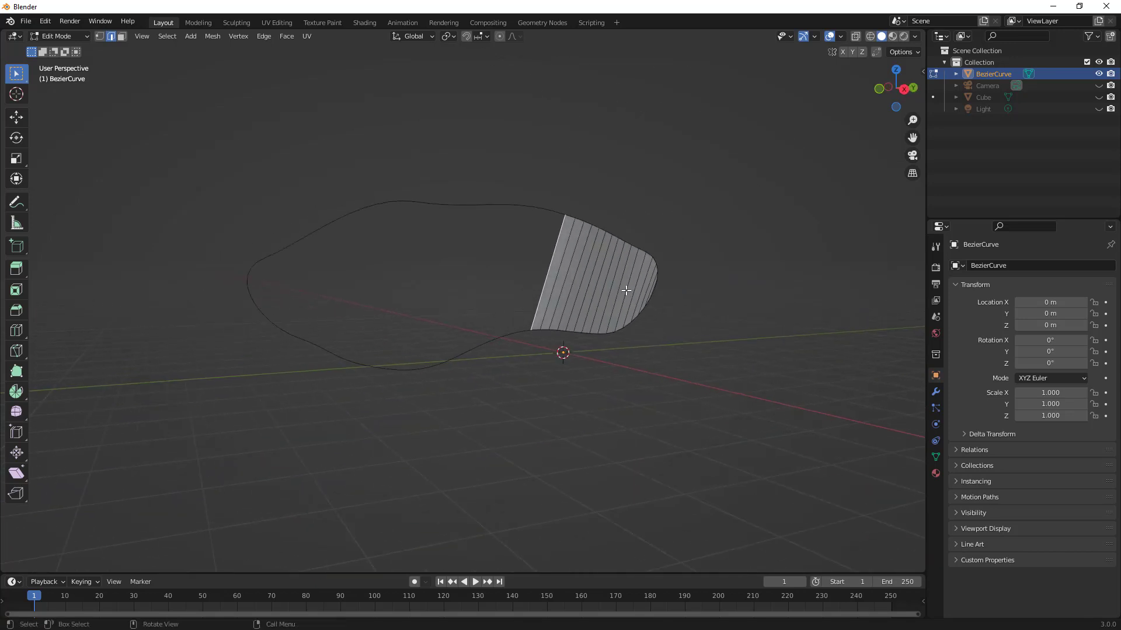
key(f)
key(f)
key(f)
key(f)
key(f)
key(f)
key(f)
key(f)
key(f)
key(f)
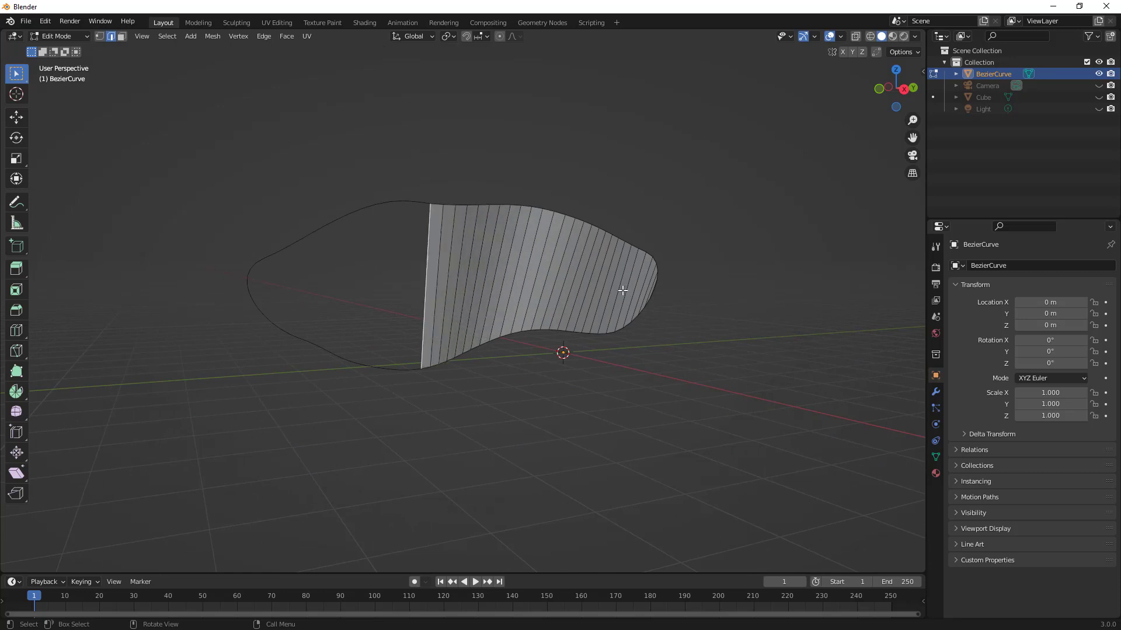
key(f)
key(f)
key(f)
key(f)
key(f)
key(f)
key(f)
key(f)
key(f)
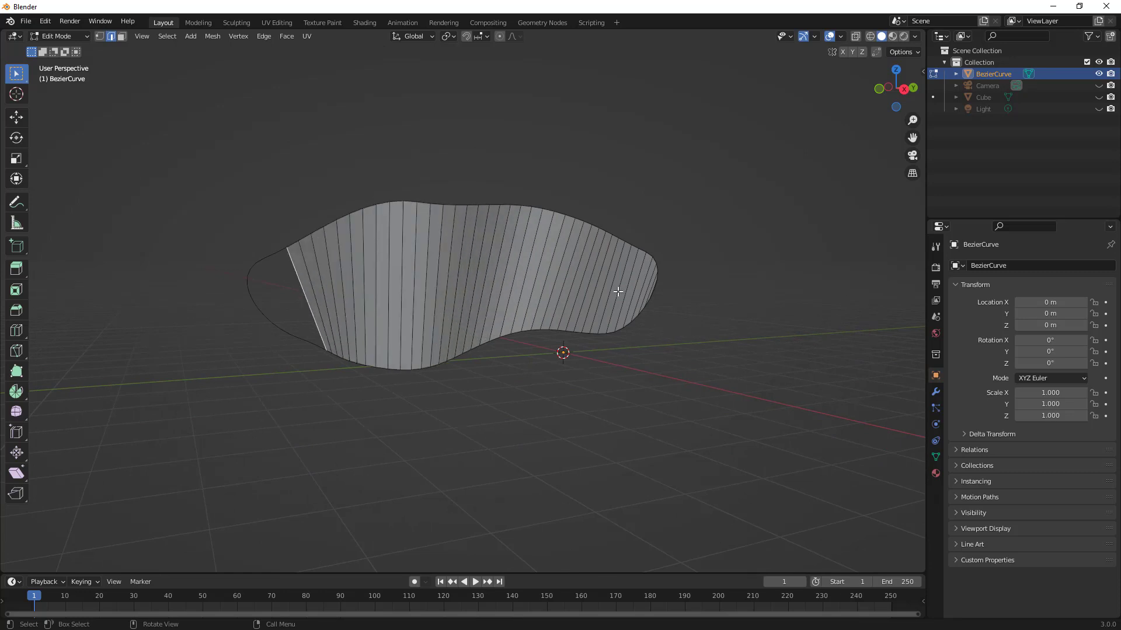
key(f)
key(f)
key(f)
key(f)
key(f)
key(f)
key(f)
key(f)
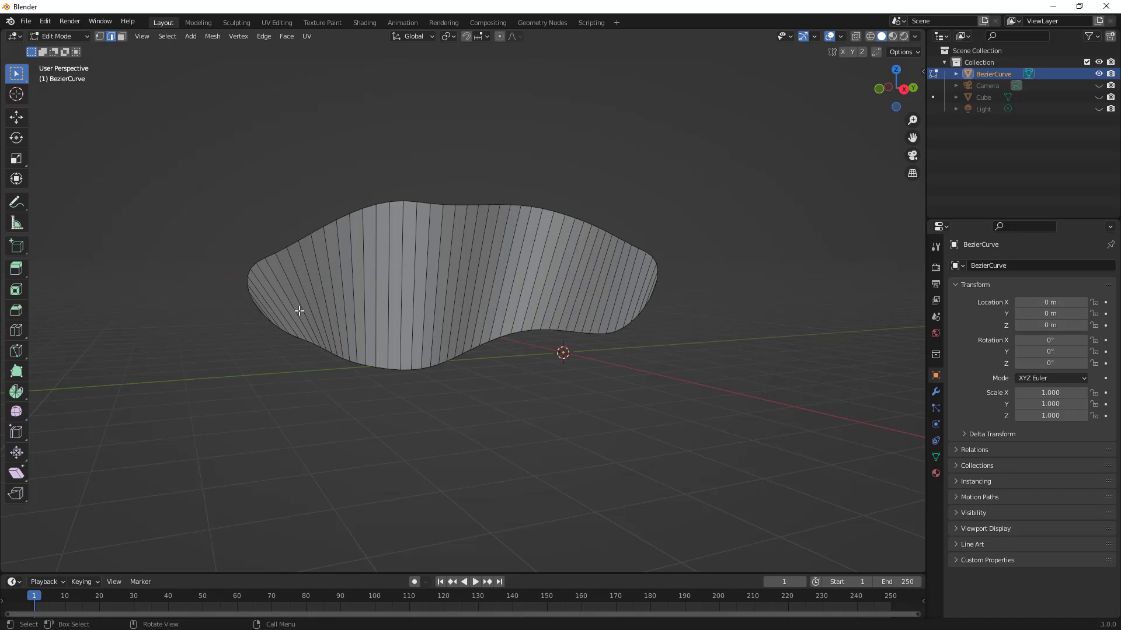
mouse_move(402, 293)
middle_down()
mouse_move(447, 295)
mouse_move(498, 328)
mouse_move(403, 295)
mouse_move(442, 280)
mouse_move(386, 271)
mouse_move(404, 251)
mouse_move(422, 315)
mouse_move(616, 317)
mouse_move(533, 317)
mouse_move(468, 292)
middle_up()
Apply Shade Smooth to the surface in Object Mode, then return to Edit Mode.
key(Tab)
right_click(442, 280)
click(443, 280)
key(Tab)
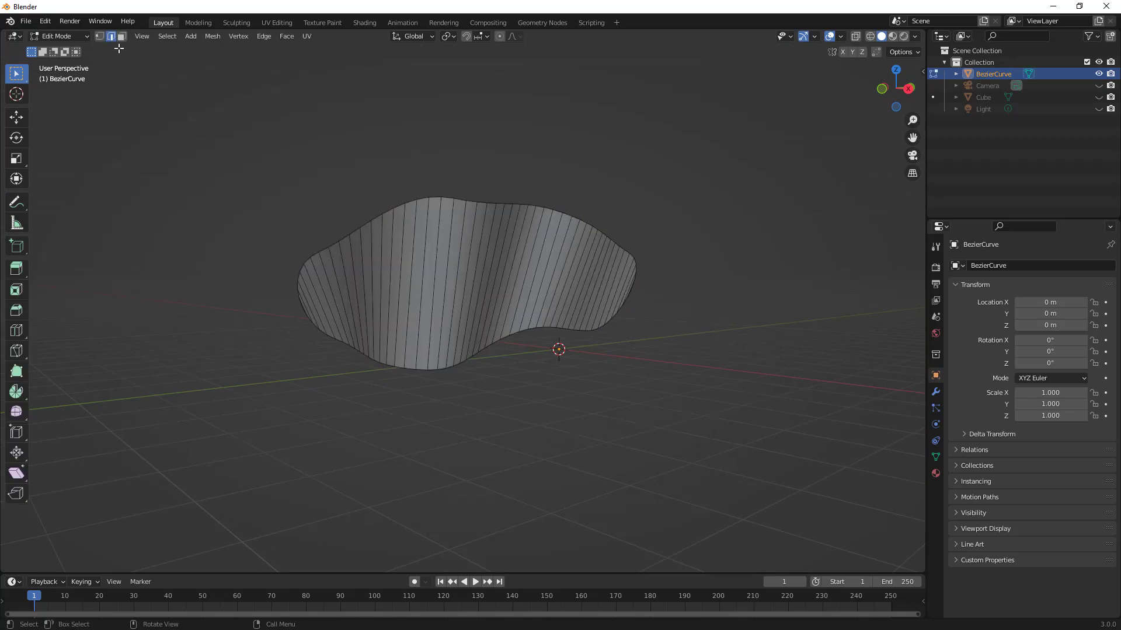
Knife-cut a line across the surface's middle from its left edge to its right, then exit to Object Mode.
click(101, 35)
key(k)
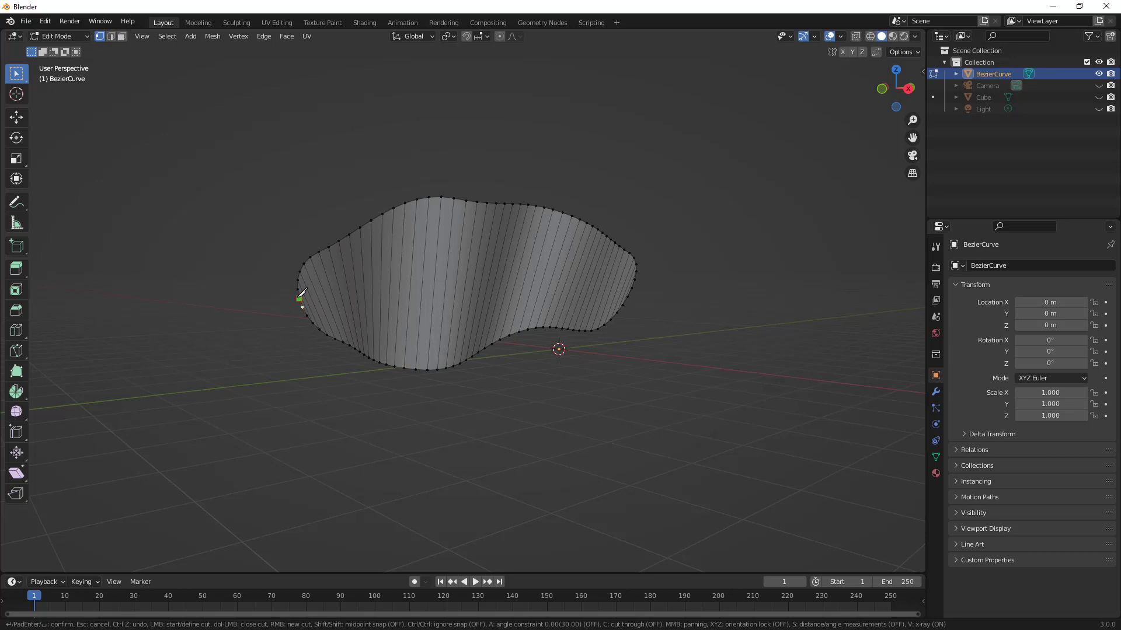
click(380, 284)
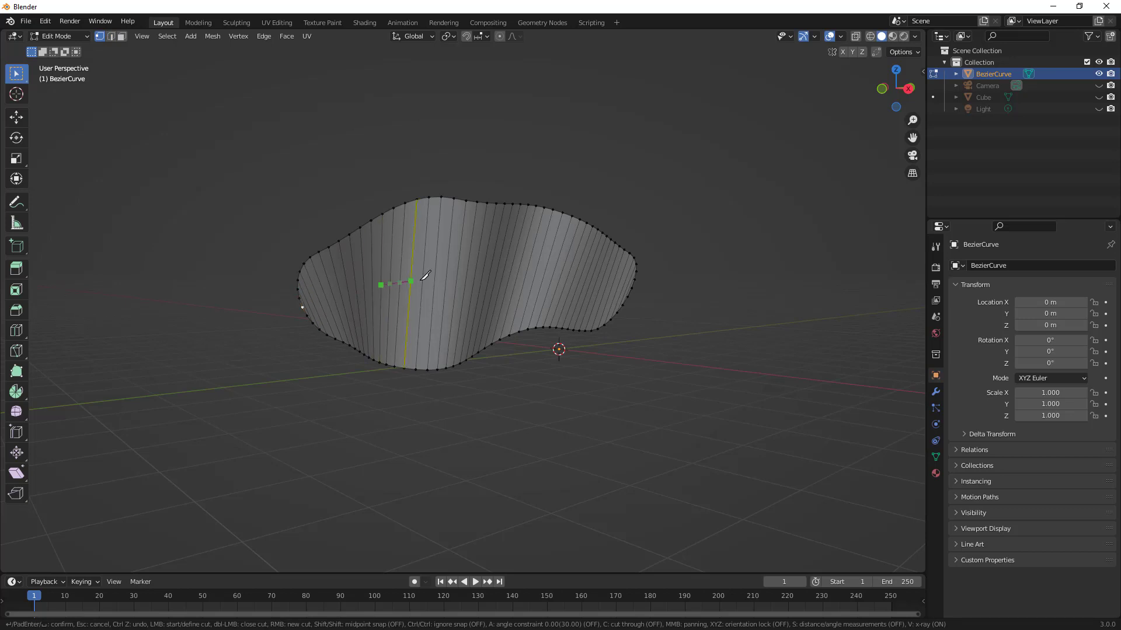
click(603, 275)
click(679, 283)
click(380, 285)
click(303, 304)
key(Return)
middle_drag(261, 290, 480, 312)
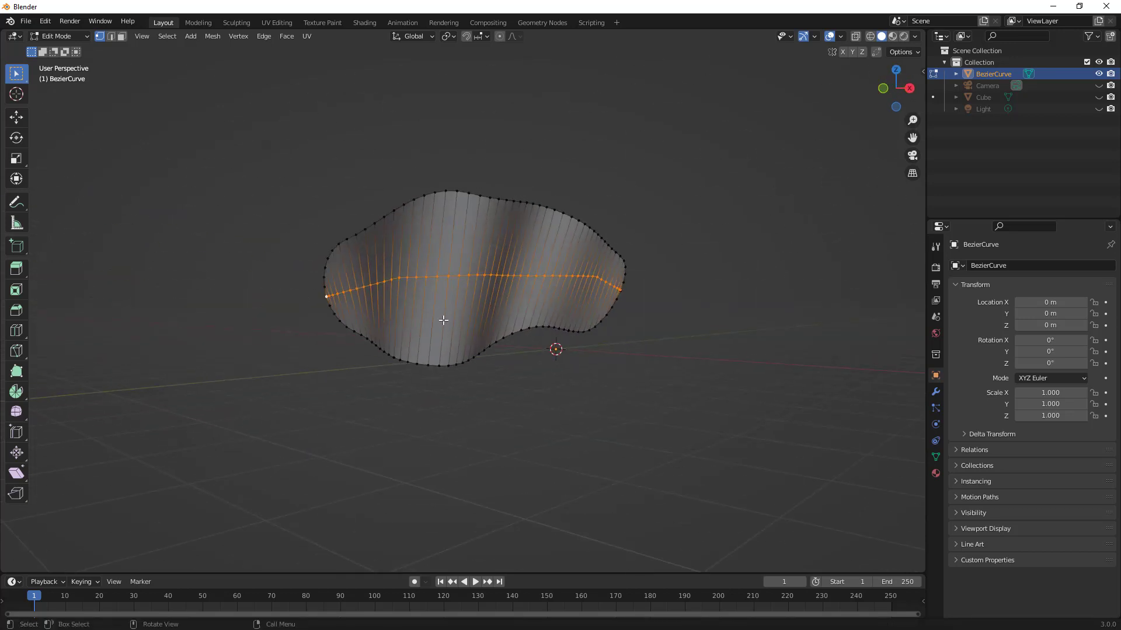
scroll(561, 342, down, 2)
mouse_move(581, 342)
middle_down()
mouse_move(550, 345)
mouse_move(572, 348)
middle_up()
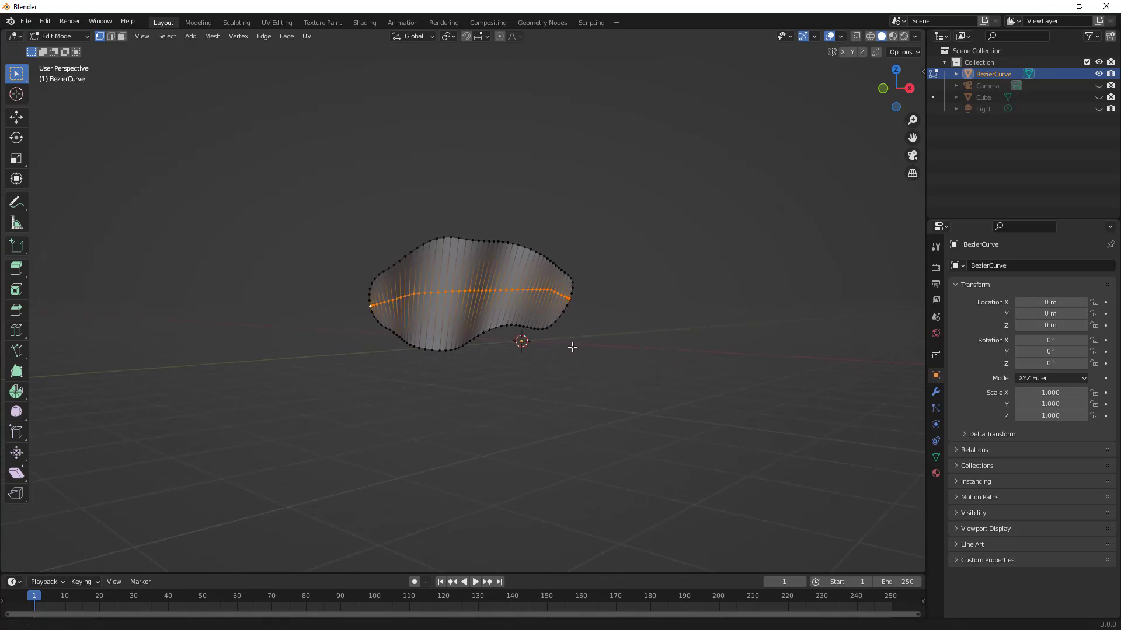
key(Tab)
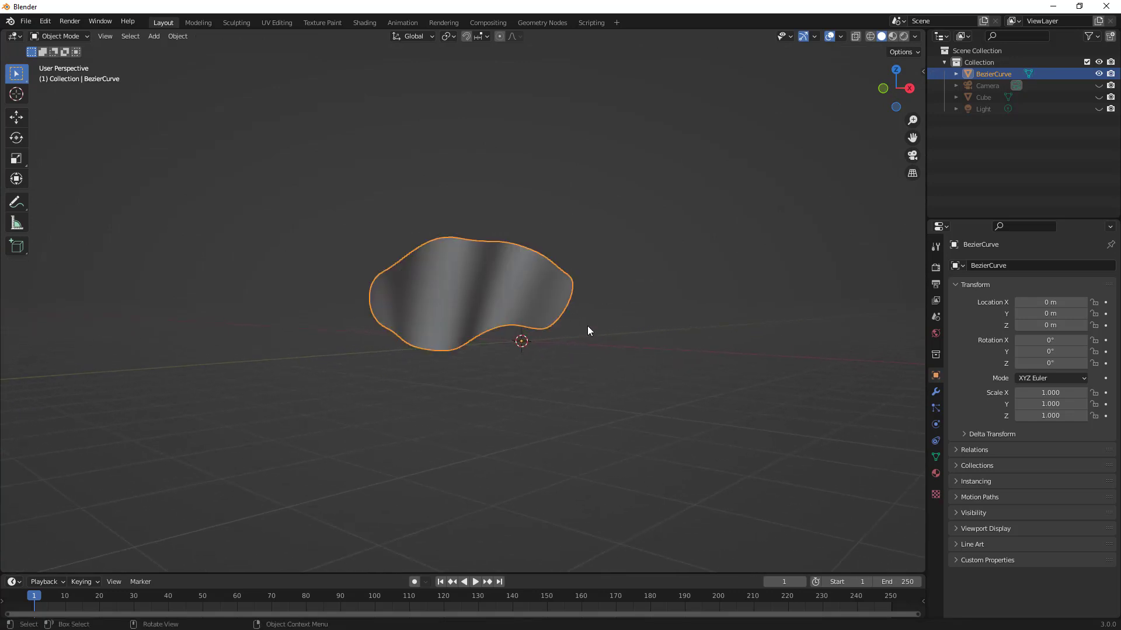
Click empty space to deselect the smooth wavy surface and orbit slightly to view it.
click(601, 316)
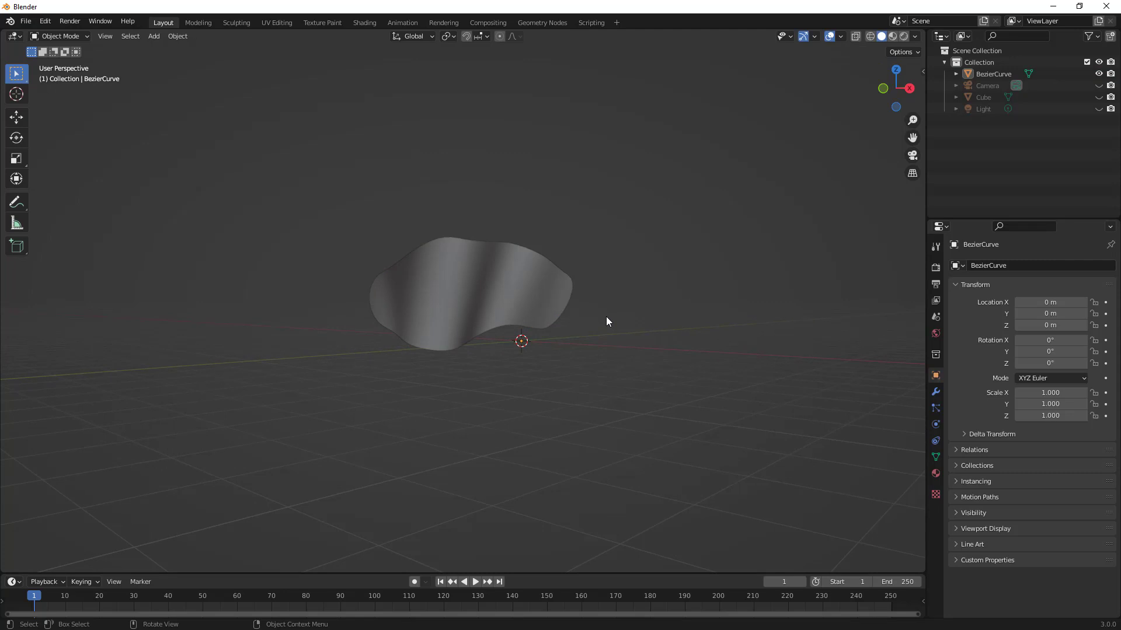
middle_drag(456, 288, 450, 295)
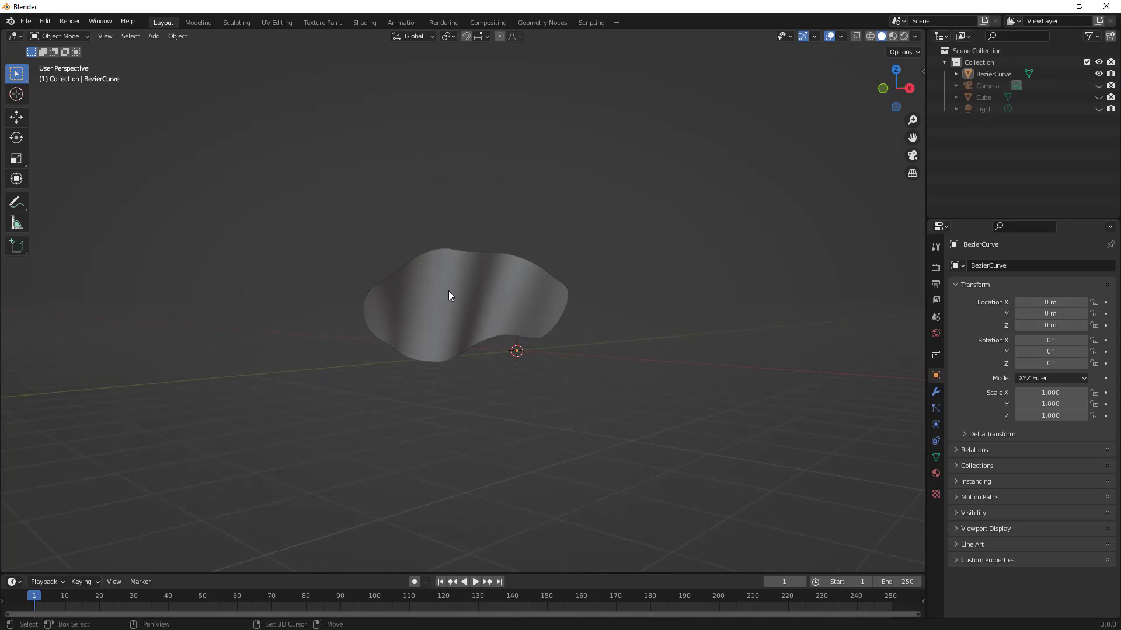